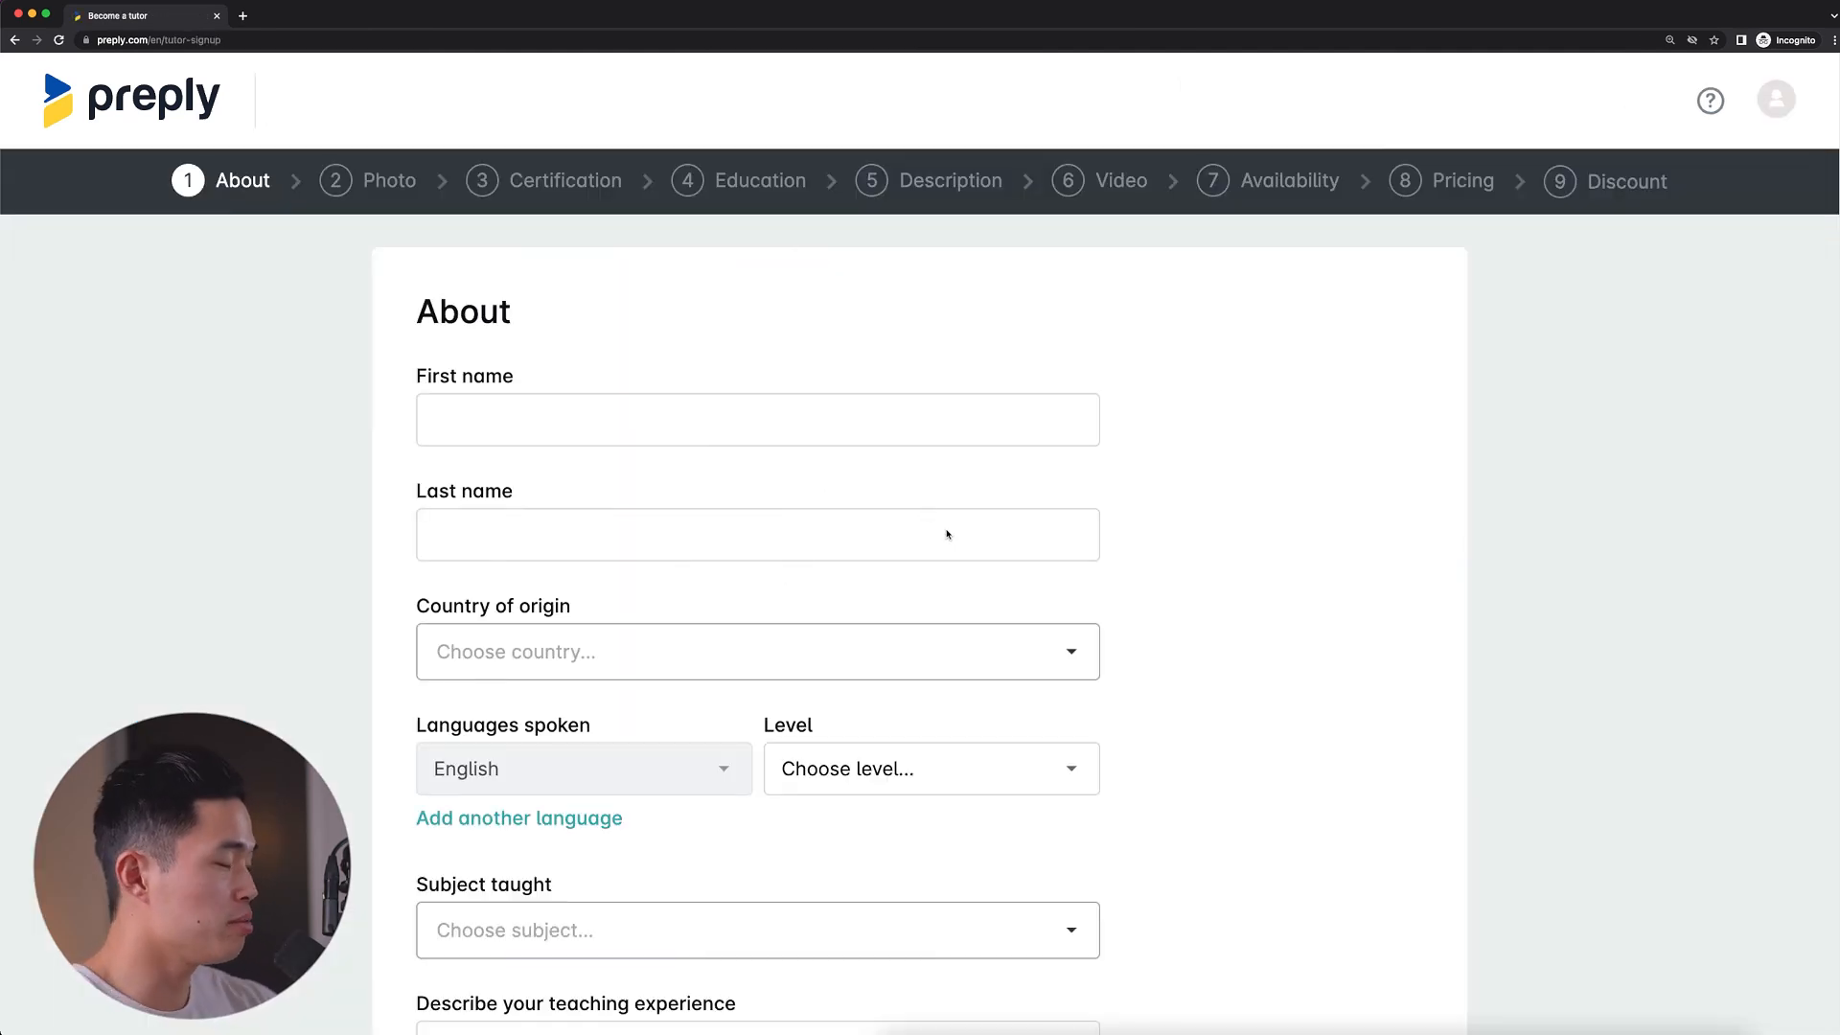
Enter the tutor's first name and last name in the About form
{"action": "left_click", "coordinate": [591, 415]}
{"action": "type", "text": "Charlie"}
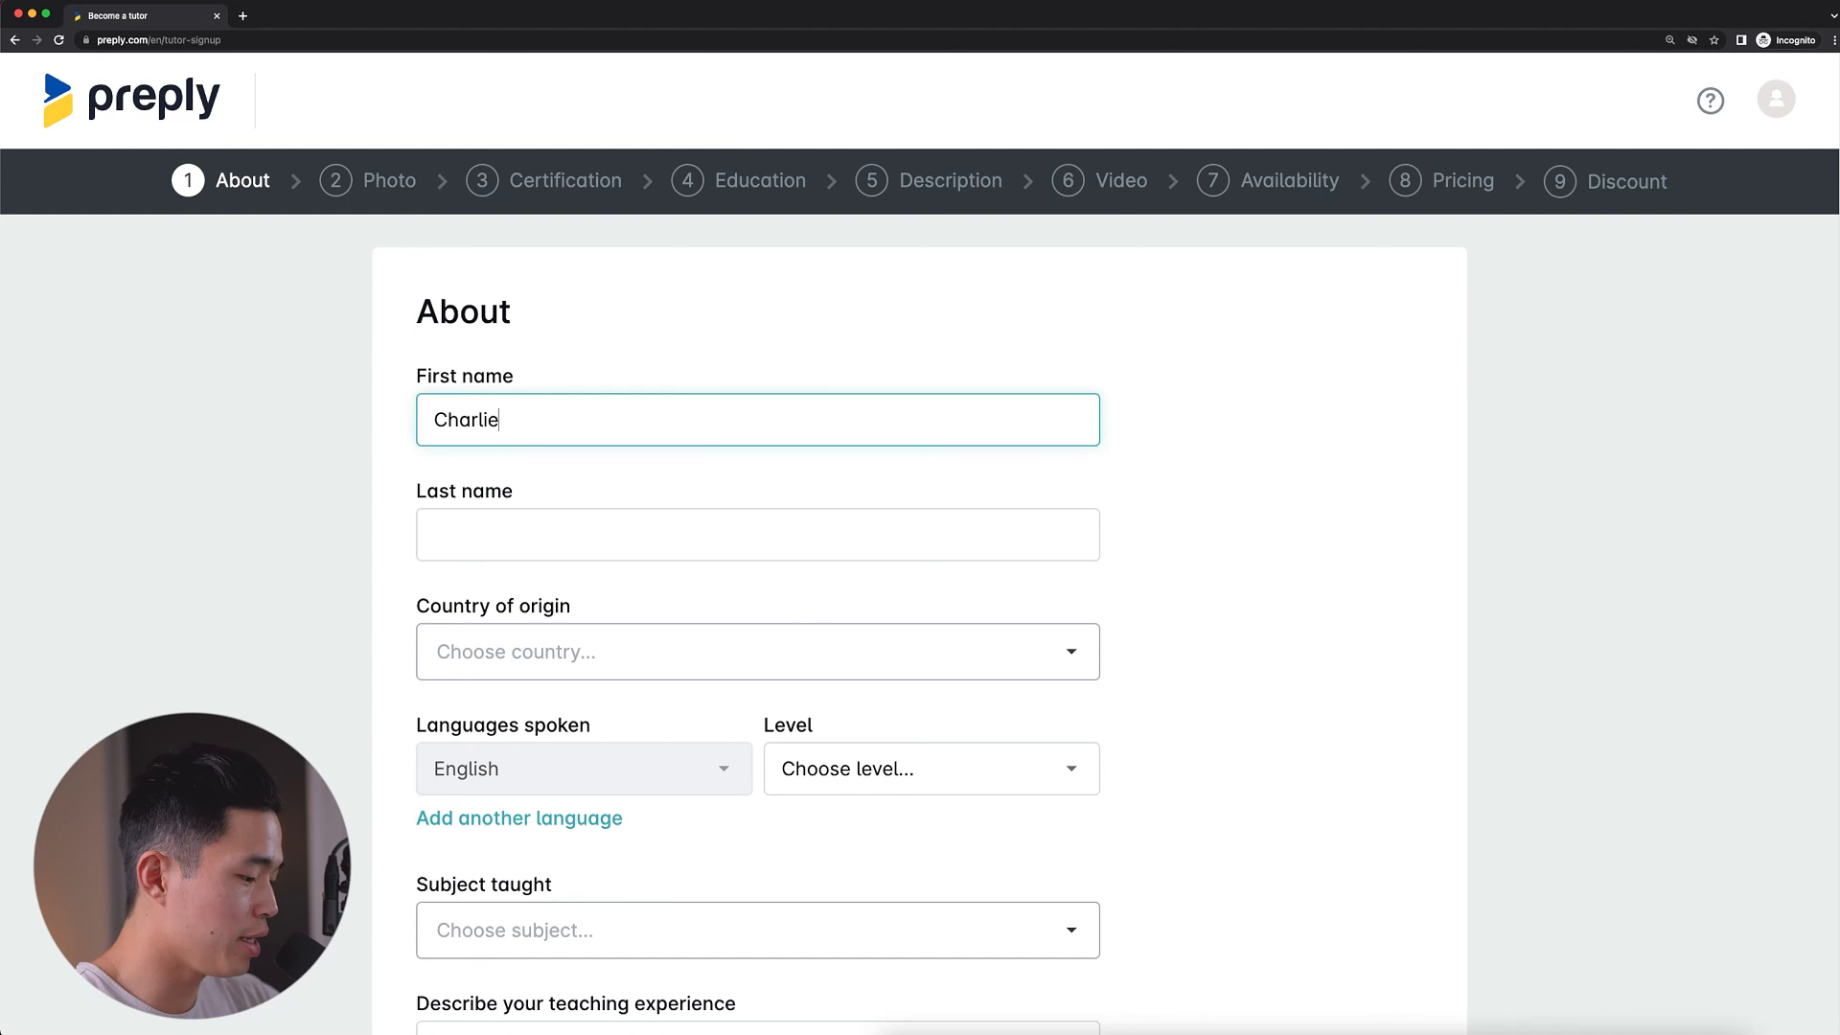
{"action": "key", "text": "Tab"}
{"action": "type", "text": "Chang"}
Set the country of origin to United States of America and the English level to Native
{"action": "scroll", "coordinate": [731, 533], "scroll_direction": "down", "scroll_amount": 3}
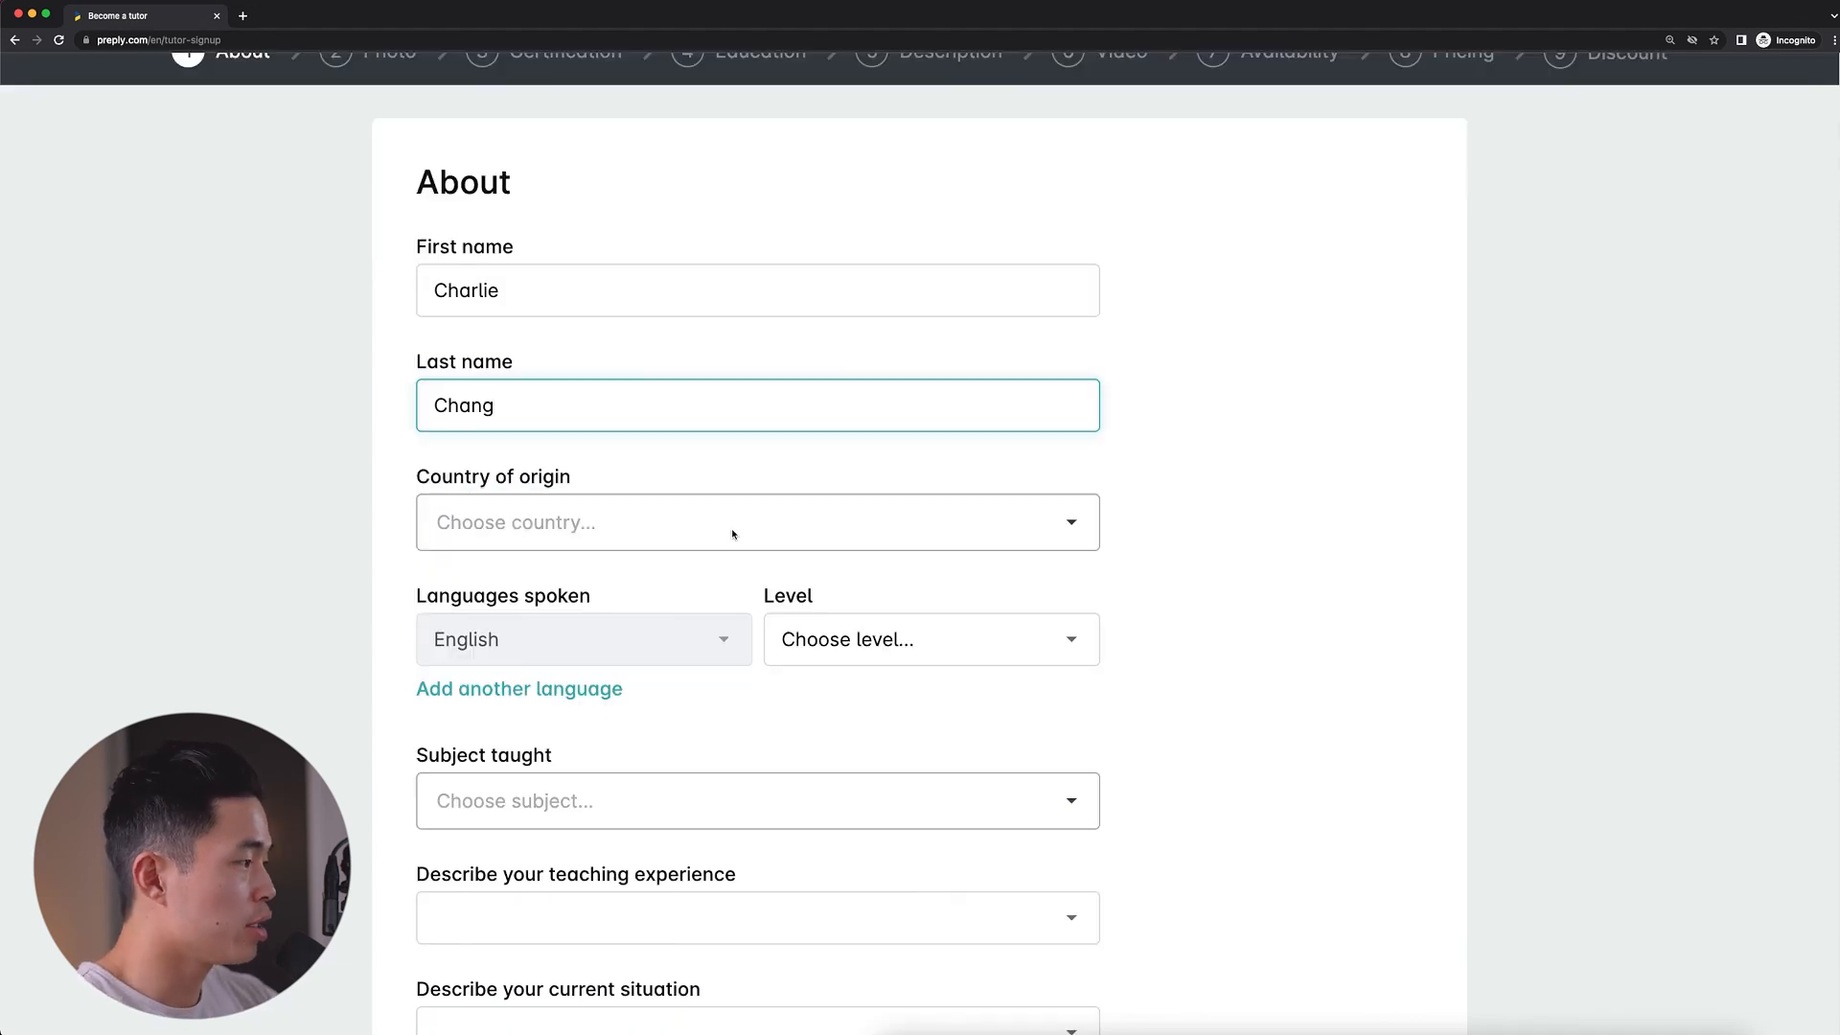
{"action": "left_click", "coordinate": [735, 531]}
{"action": "type", "text": "unit"}
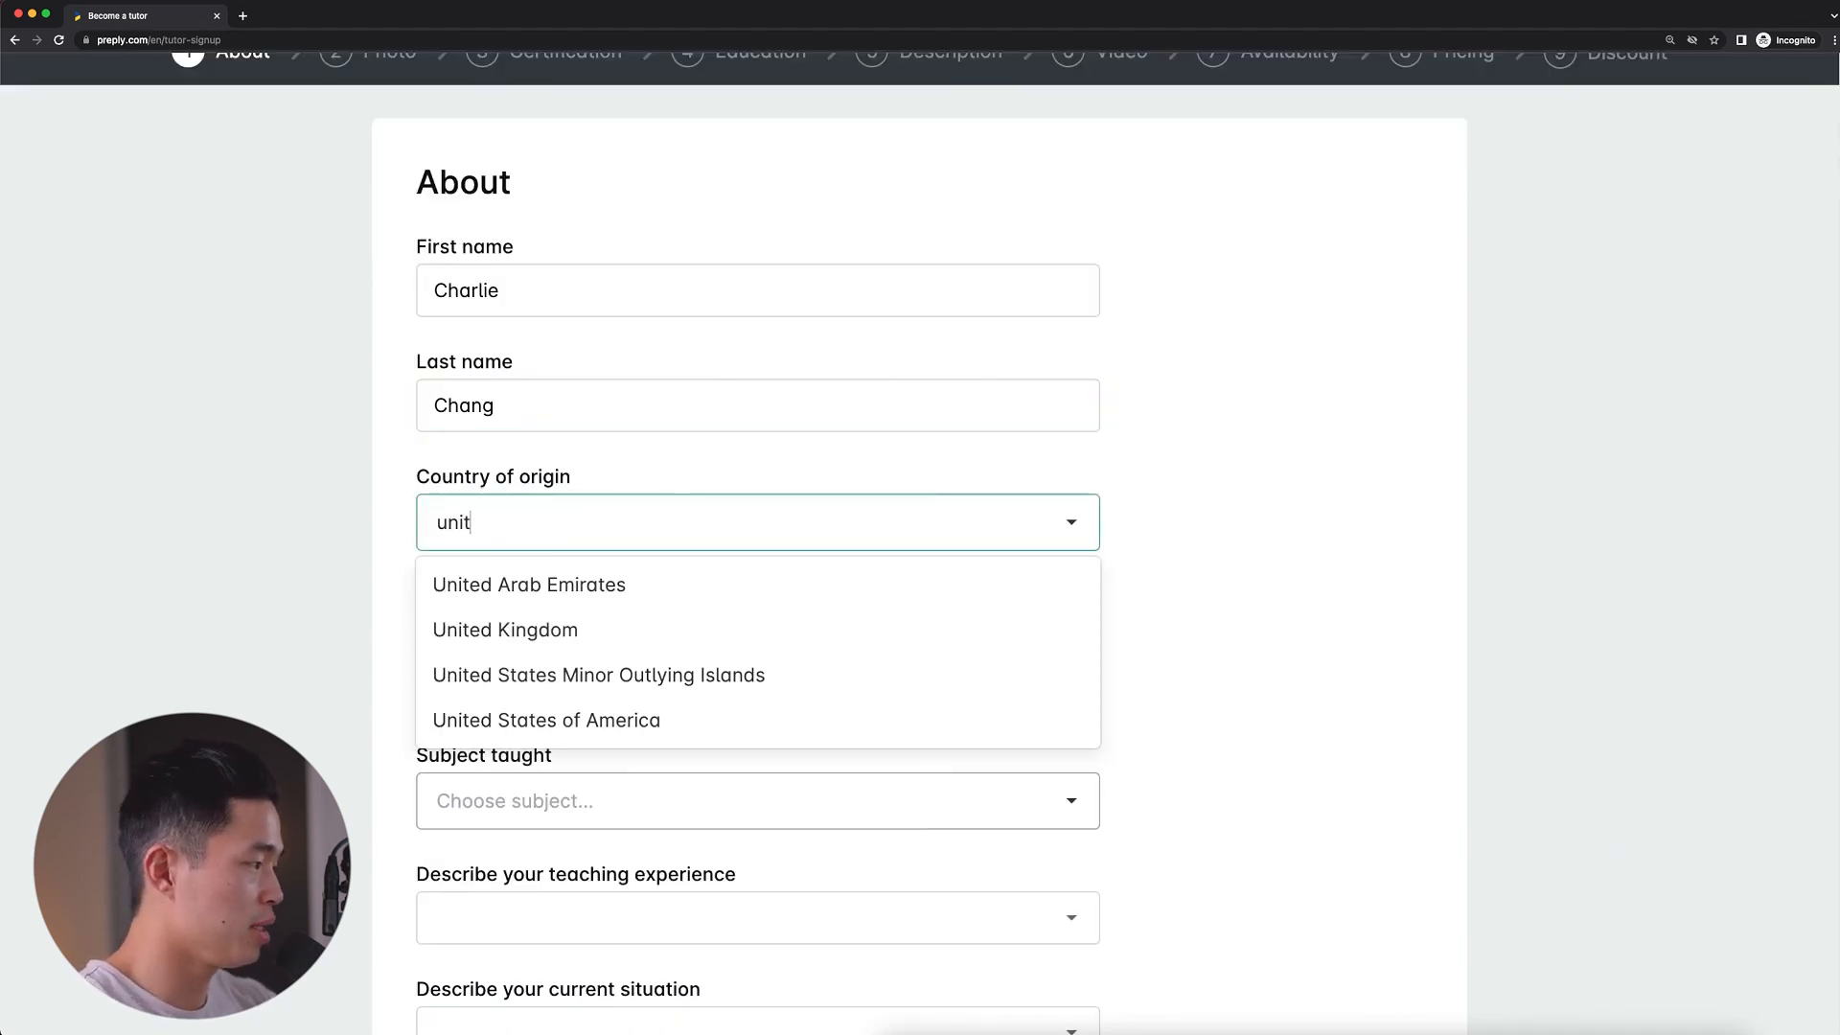
{"action": "left_click", "coordinate": [629, 733]}
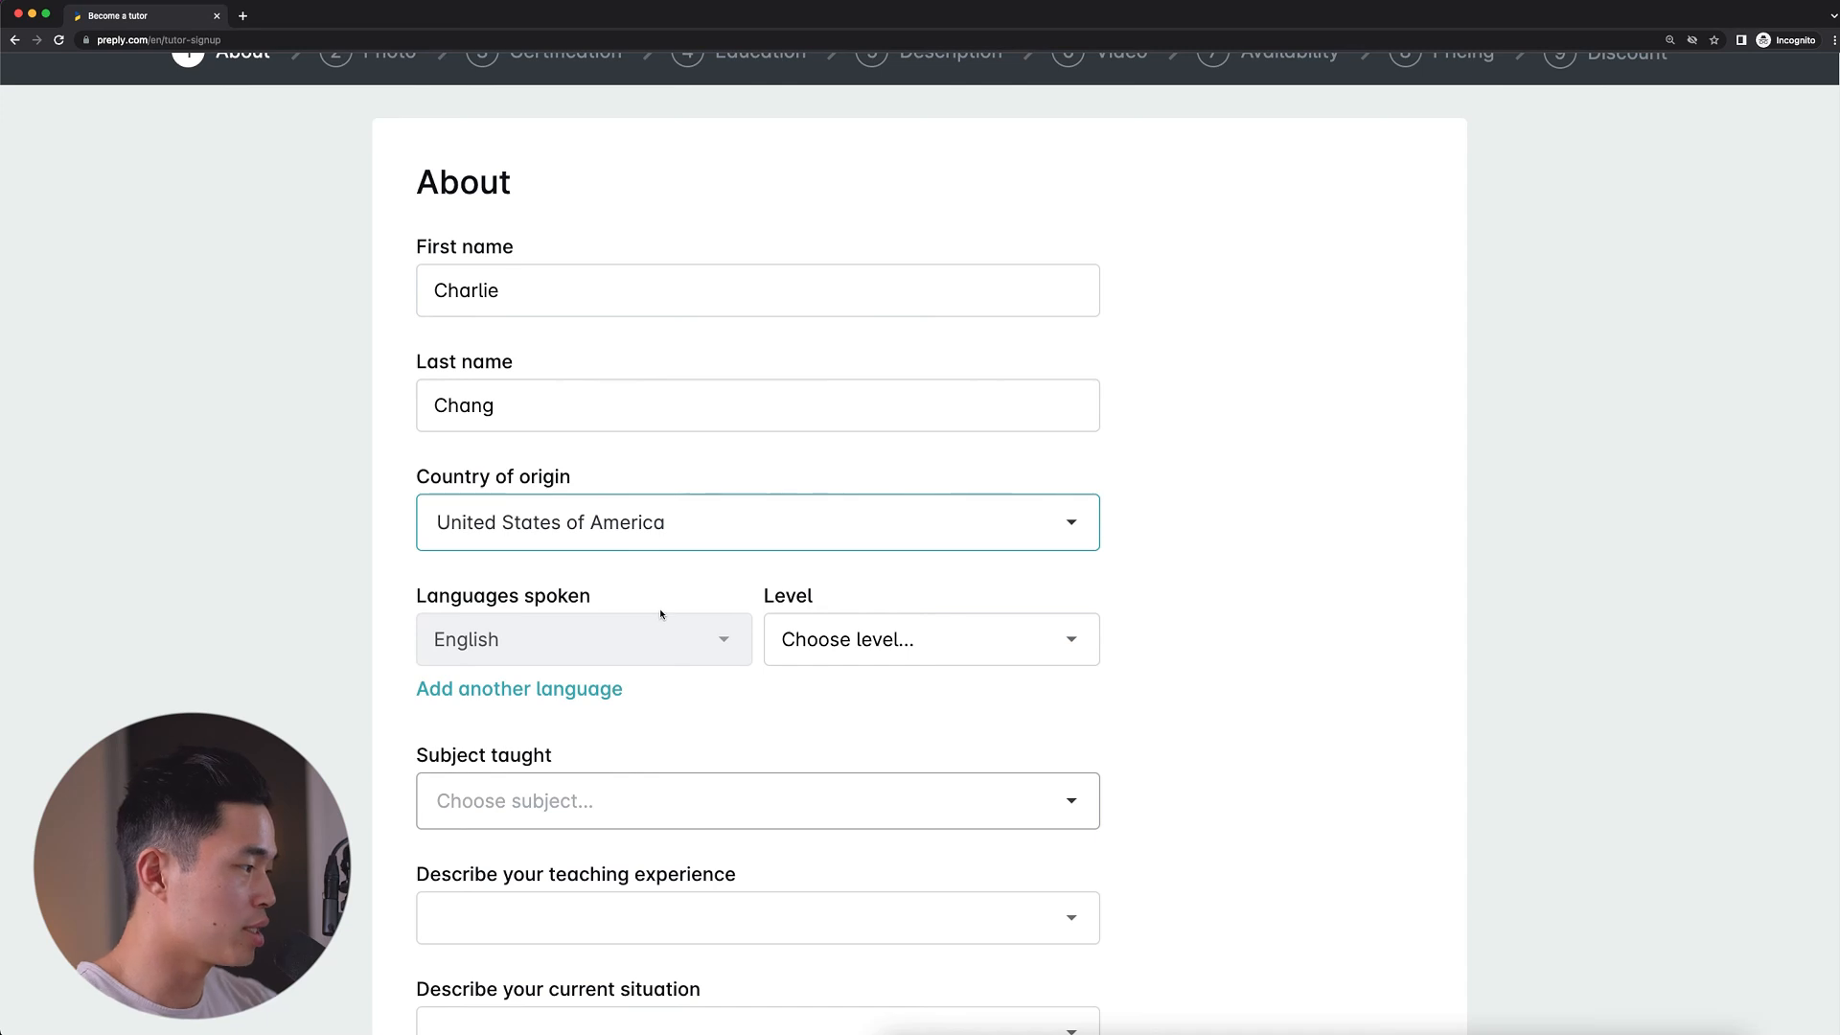
{"action": "left_click", "coordinate": [845, 637]}
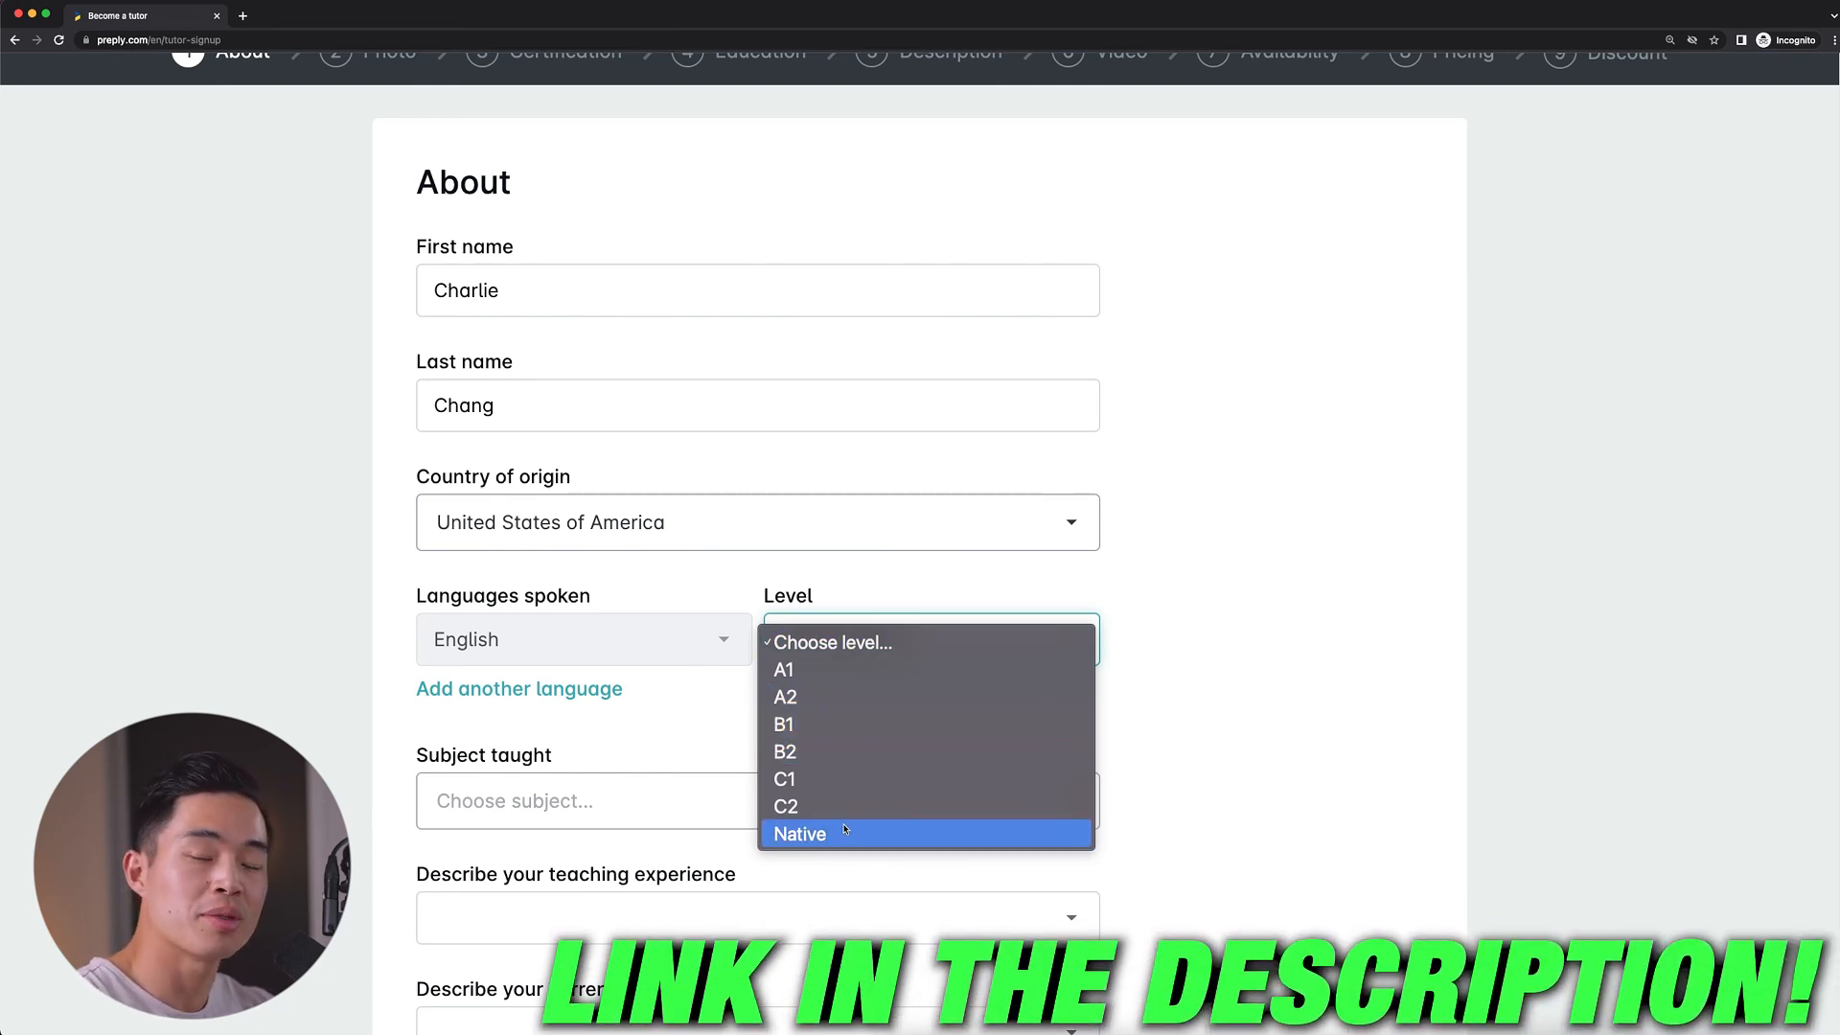
{"action": "left_click", "coordinate": [869, 832]}
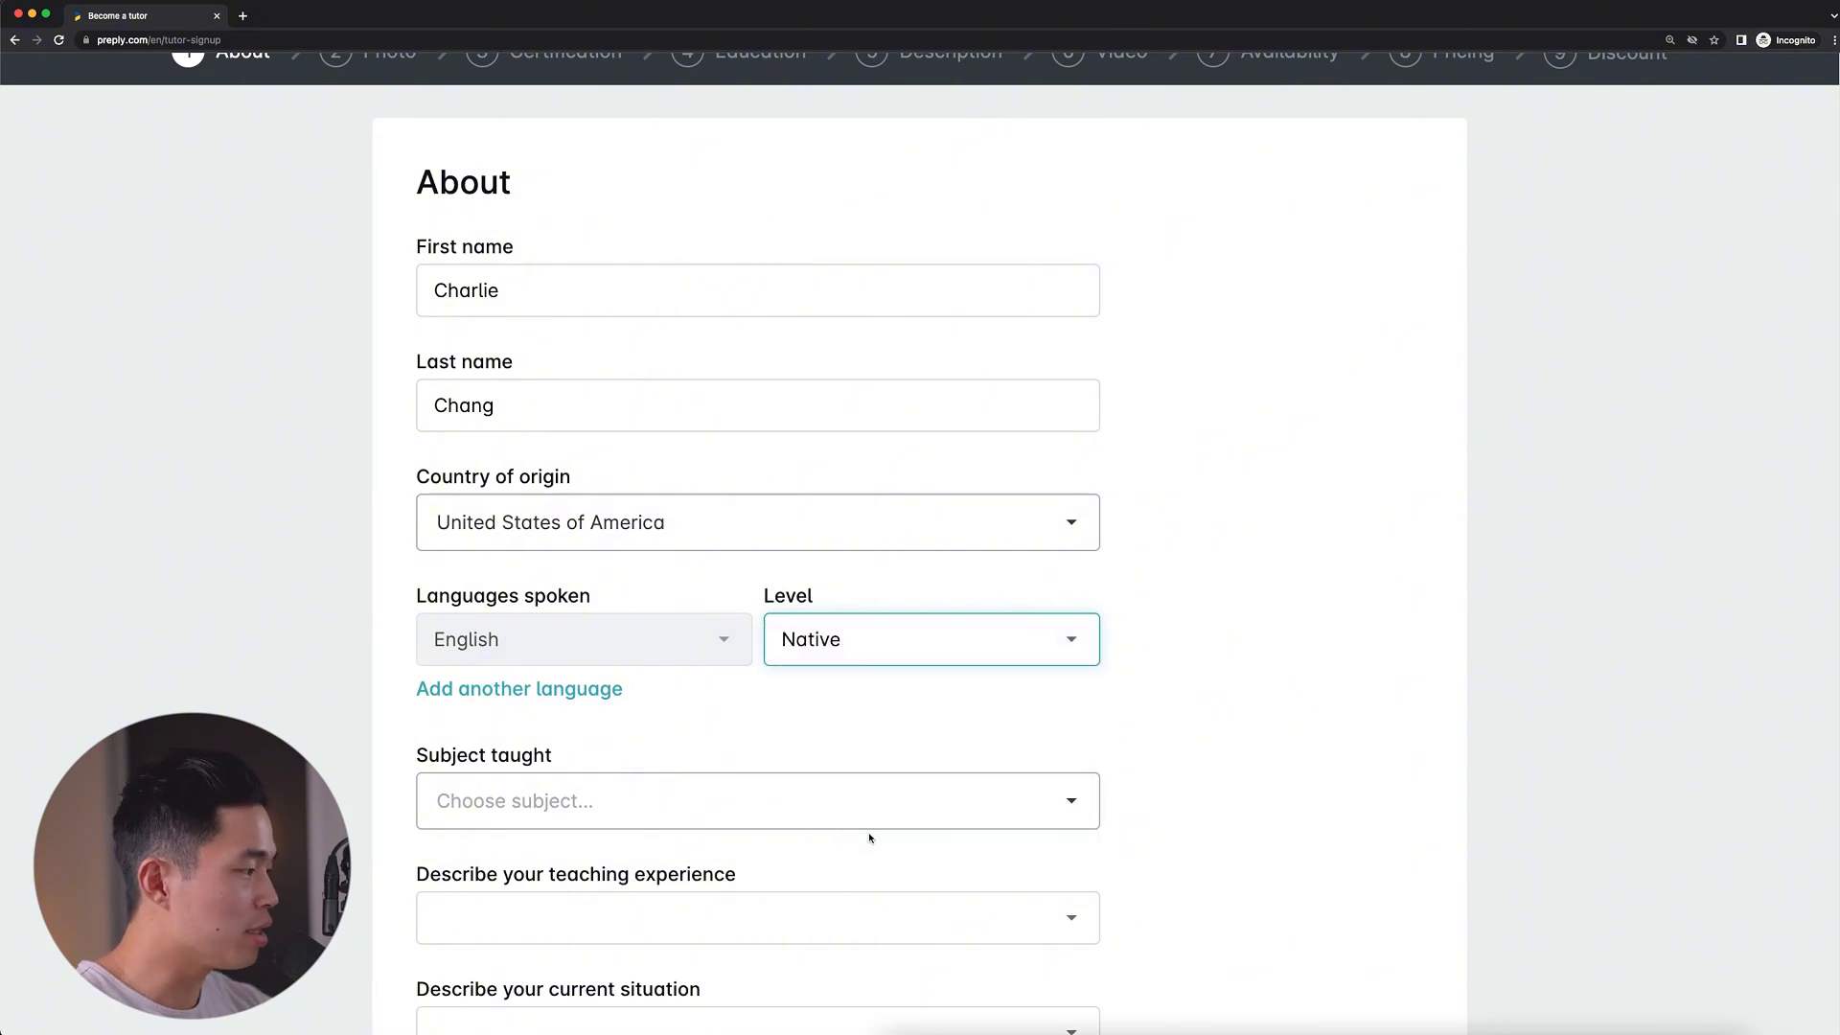
Add Chinese (Mandarin) as a second spoken language with level B1
{"action": "left_click", "coordinate": [498, 689]}
{"action": "left_click", "coordinate": [547, 706]}
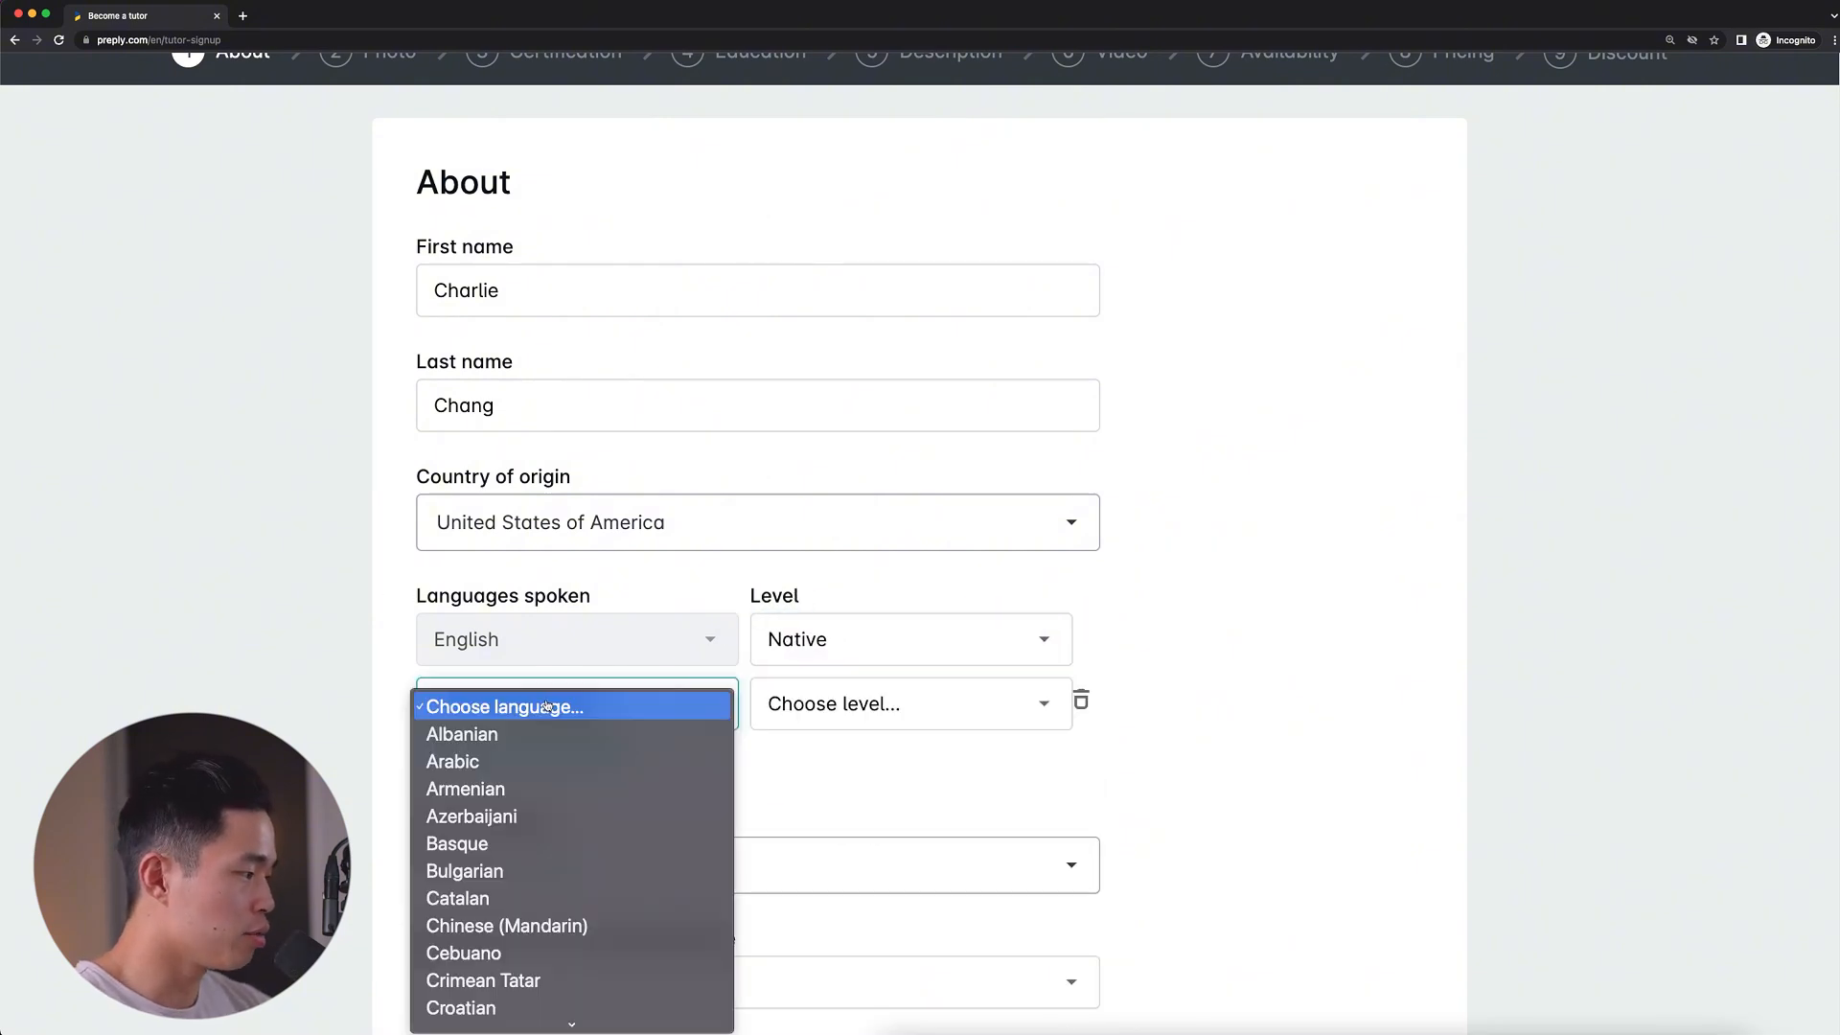
{"action": "left_click", "coordinate": [530, 931]}
{"action": "left_click", "coordinate": [862, 705]}
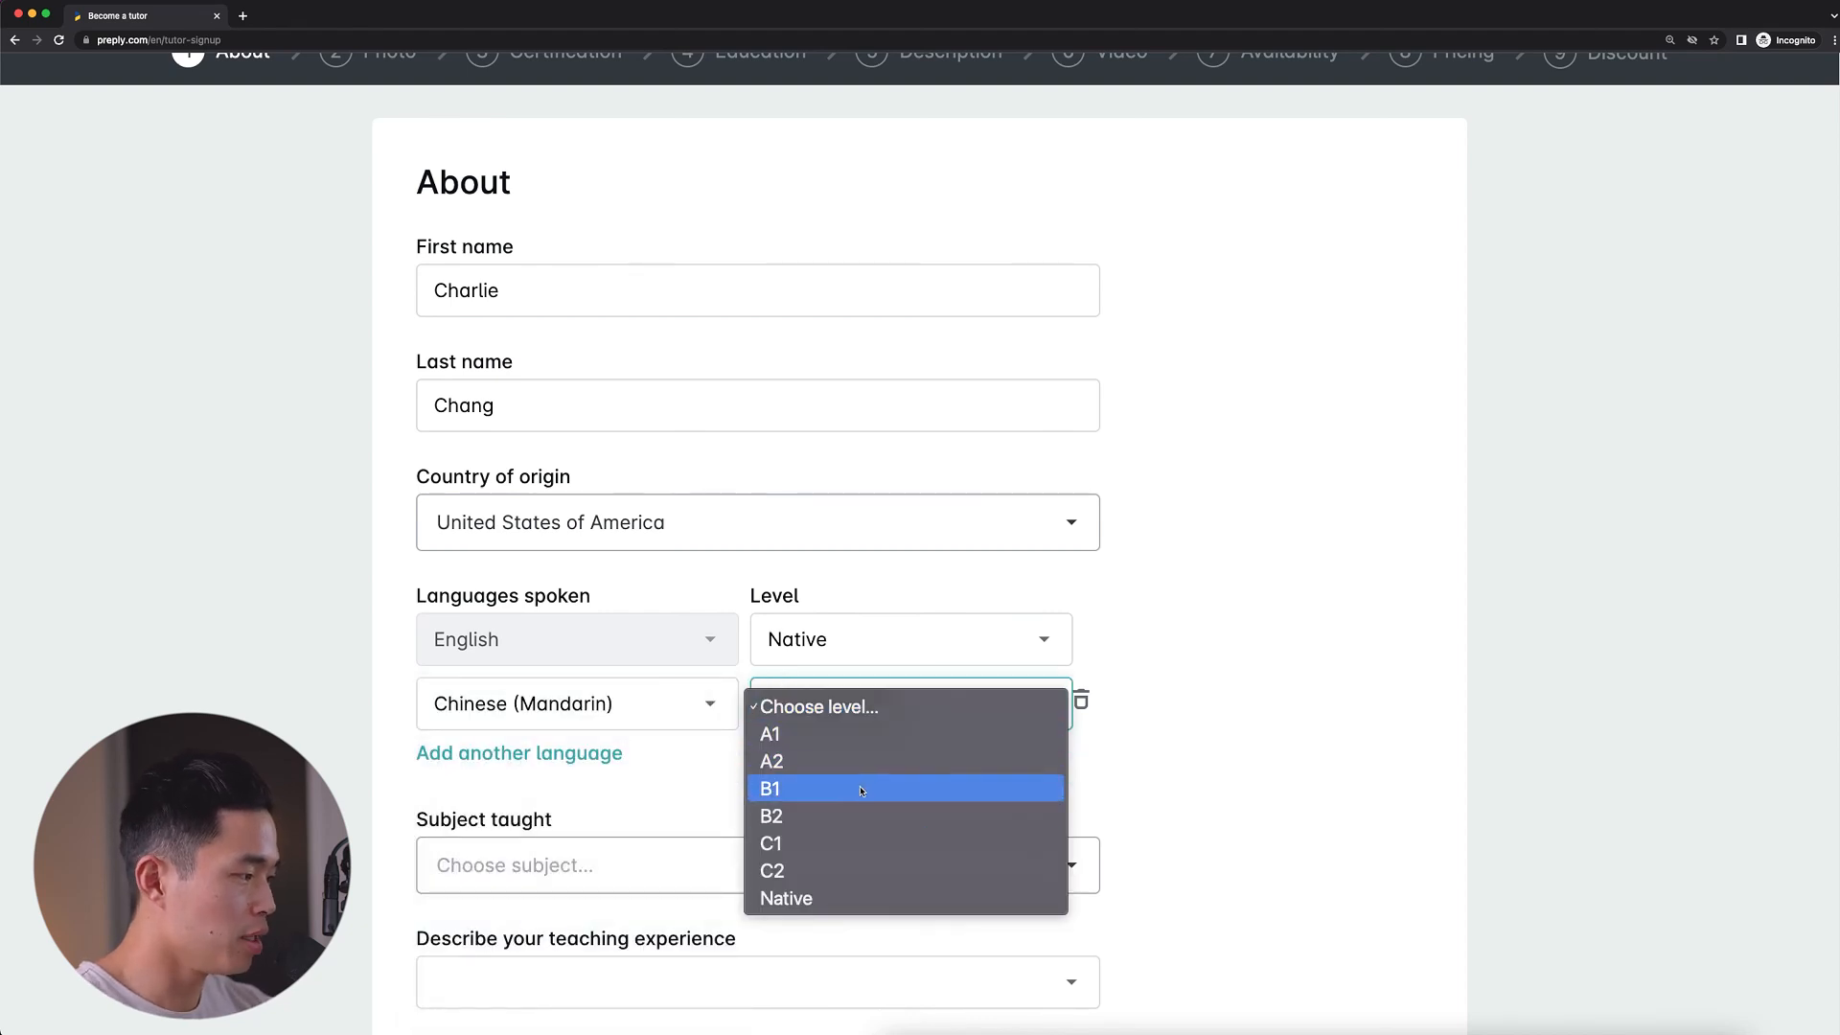
{"action": "left_click", "coordinate": [863, 788]}
Add French as a third spoken language with level B1
{"action": "left_click", "coordinate": [556, 753]}
{"action": "left_click", "coordinate": [568, 771]}
{"action": "scroll", "coordinate": [536, 843], "scroll_direction": "down", "scroll_amount": 5}
{"action": "left_click", "coordinate": [479, 965]}
{"action": "left_click", "coordinate": [862, 768]}
{"action": "left_click", "coordinate": [843, 850]}
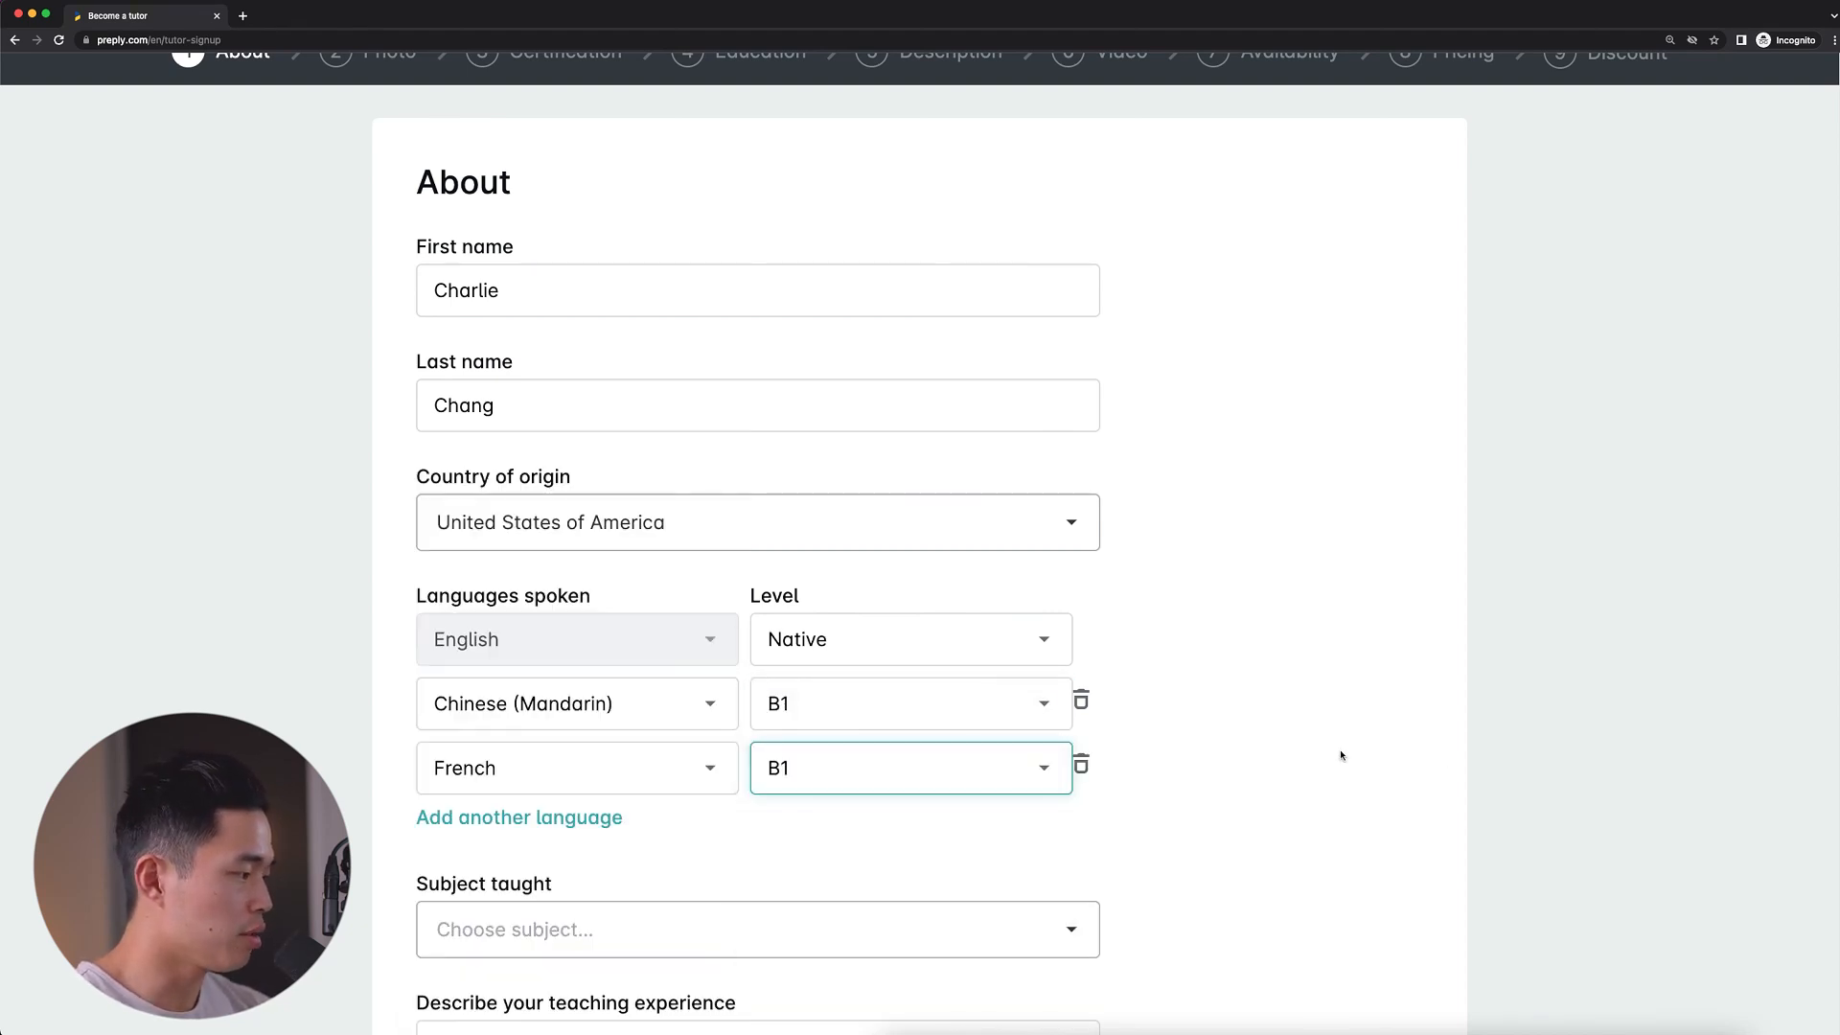
Choose English as the subject taught
{"action": "scroll", "coordinate": [1338, 747], "scroll_direction": "down", "scroll_amount": 3}
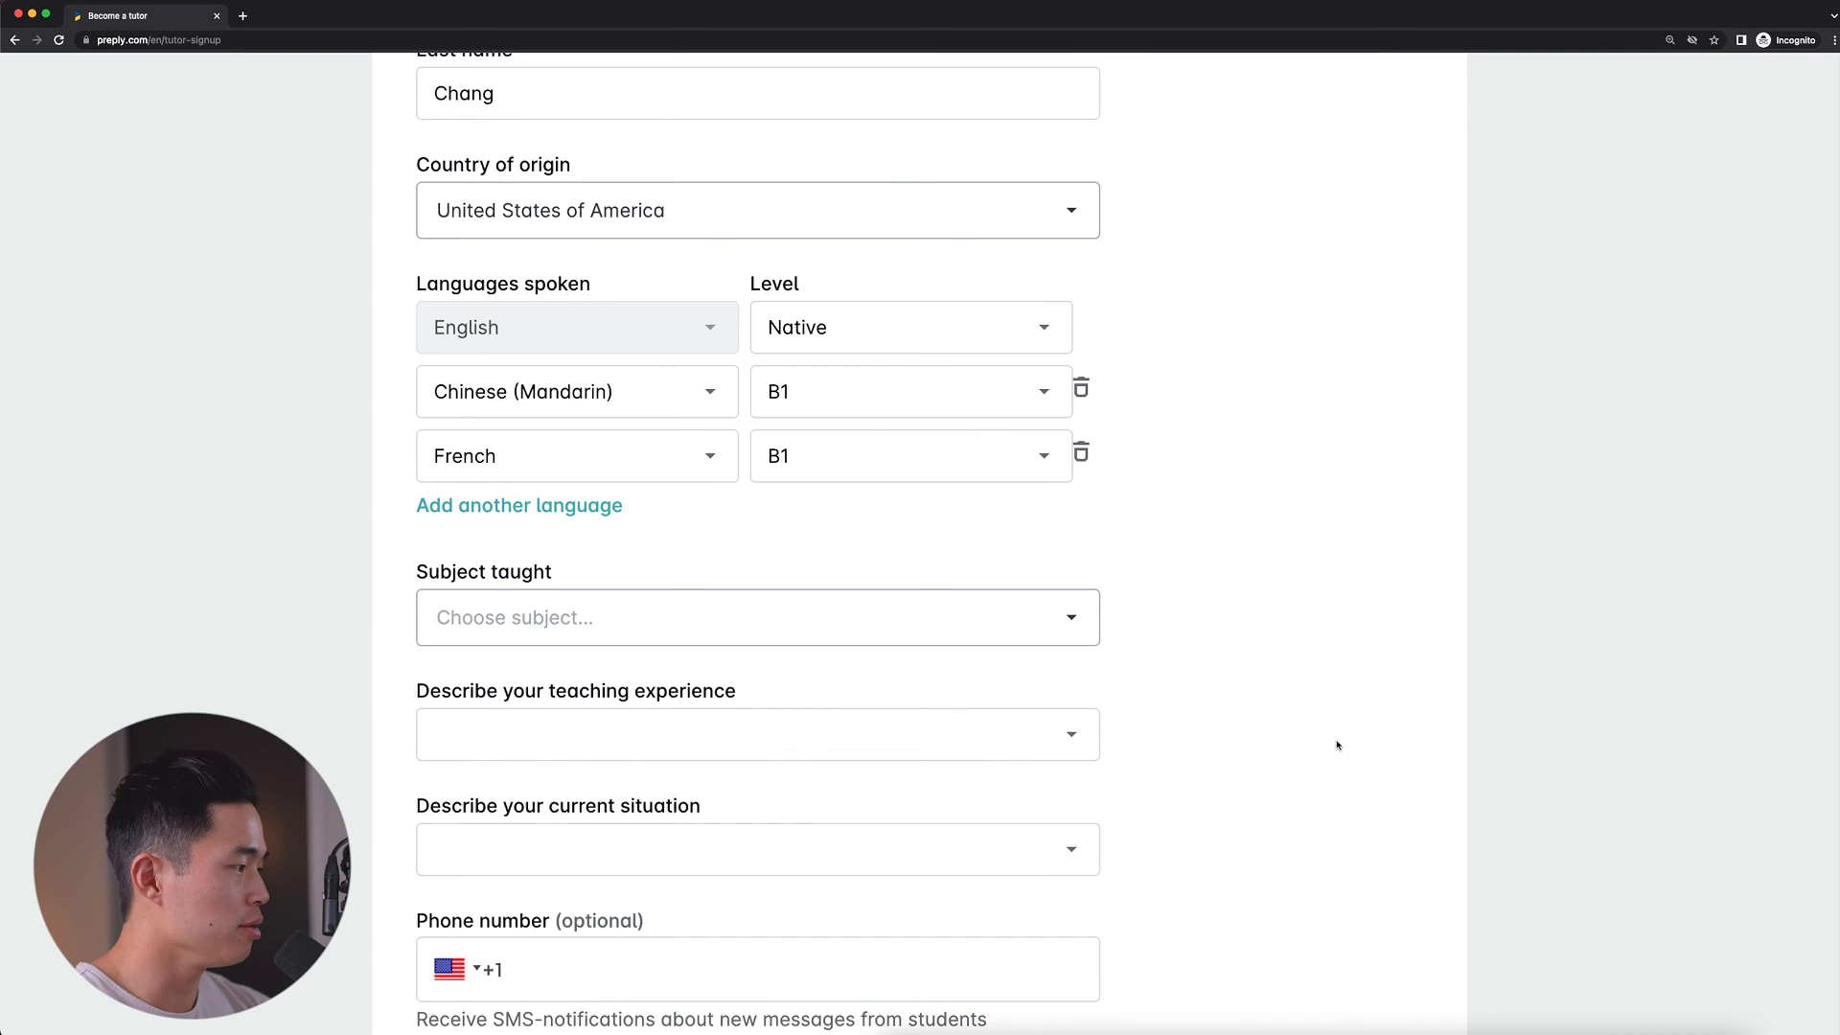
{"action": "left_click", "coordinate": [744, 629]}
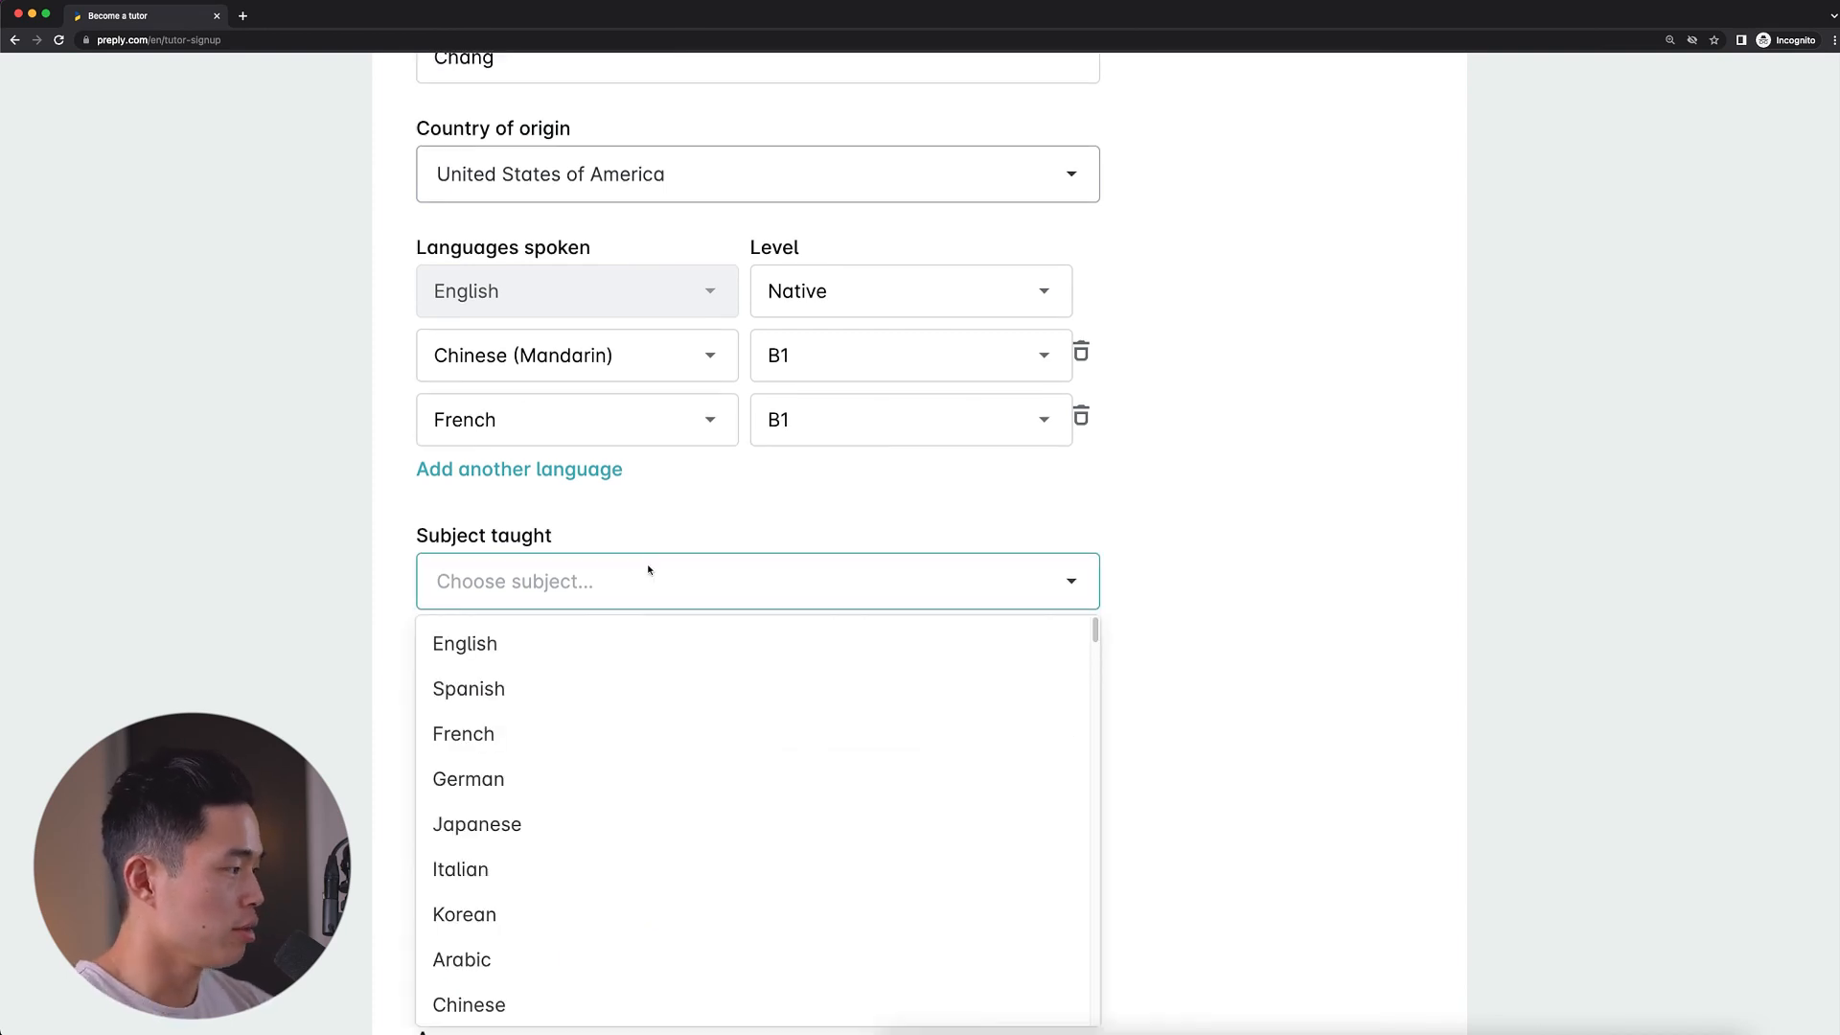
{"action": "left_click", "coordinate": [480, 640]}
{"action": "scroll", "coordinate": [715, 534], "scroll_direction": "down", "scroll_amount": 3}
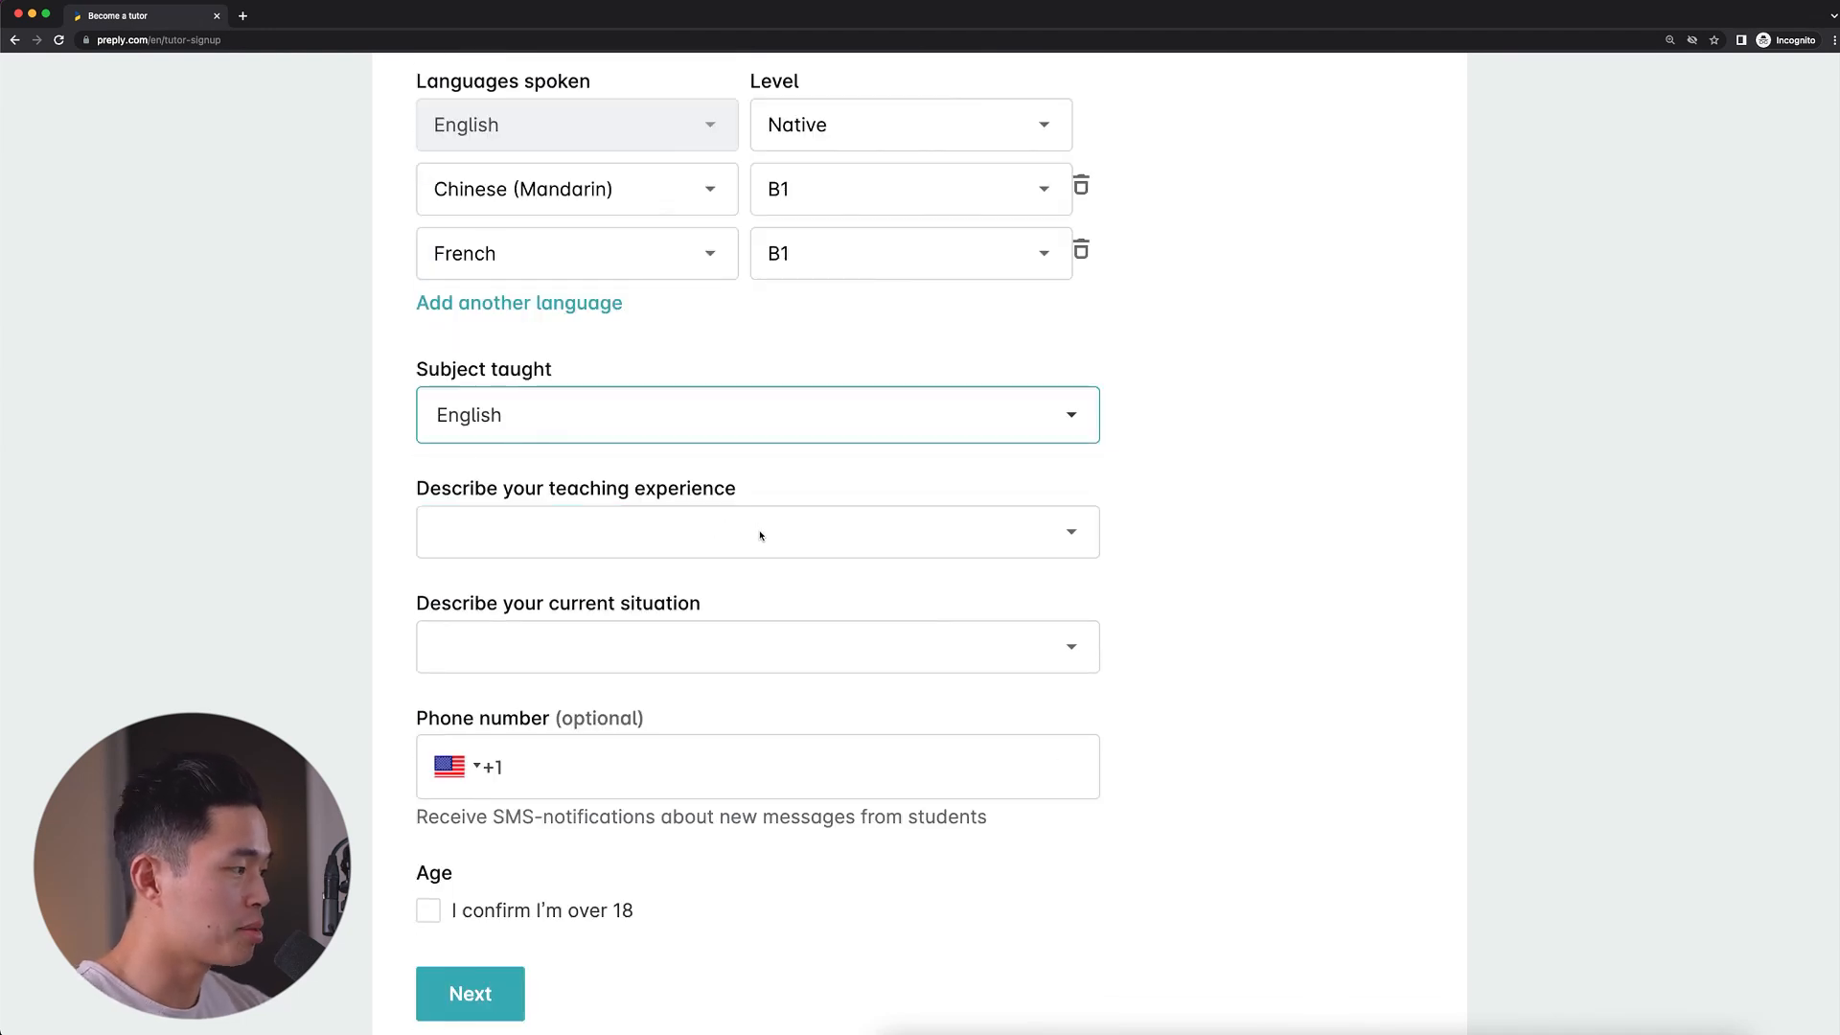
Set the teaching experience to "I have taught in an informal setting" and the current situation to "I have another non-teaching job"
{"action": "left_click", "coordinate": [760, 535]}
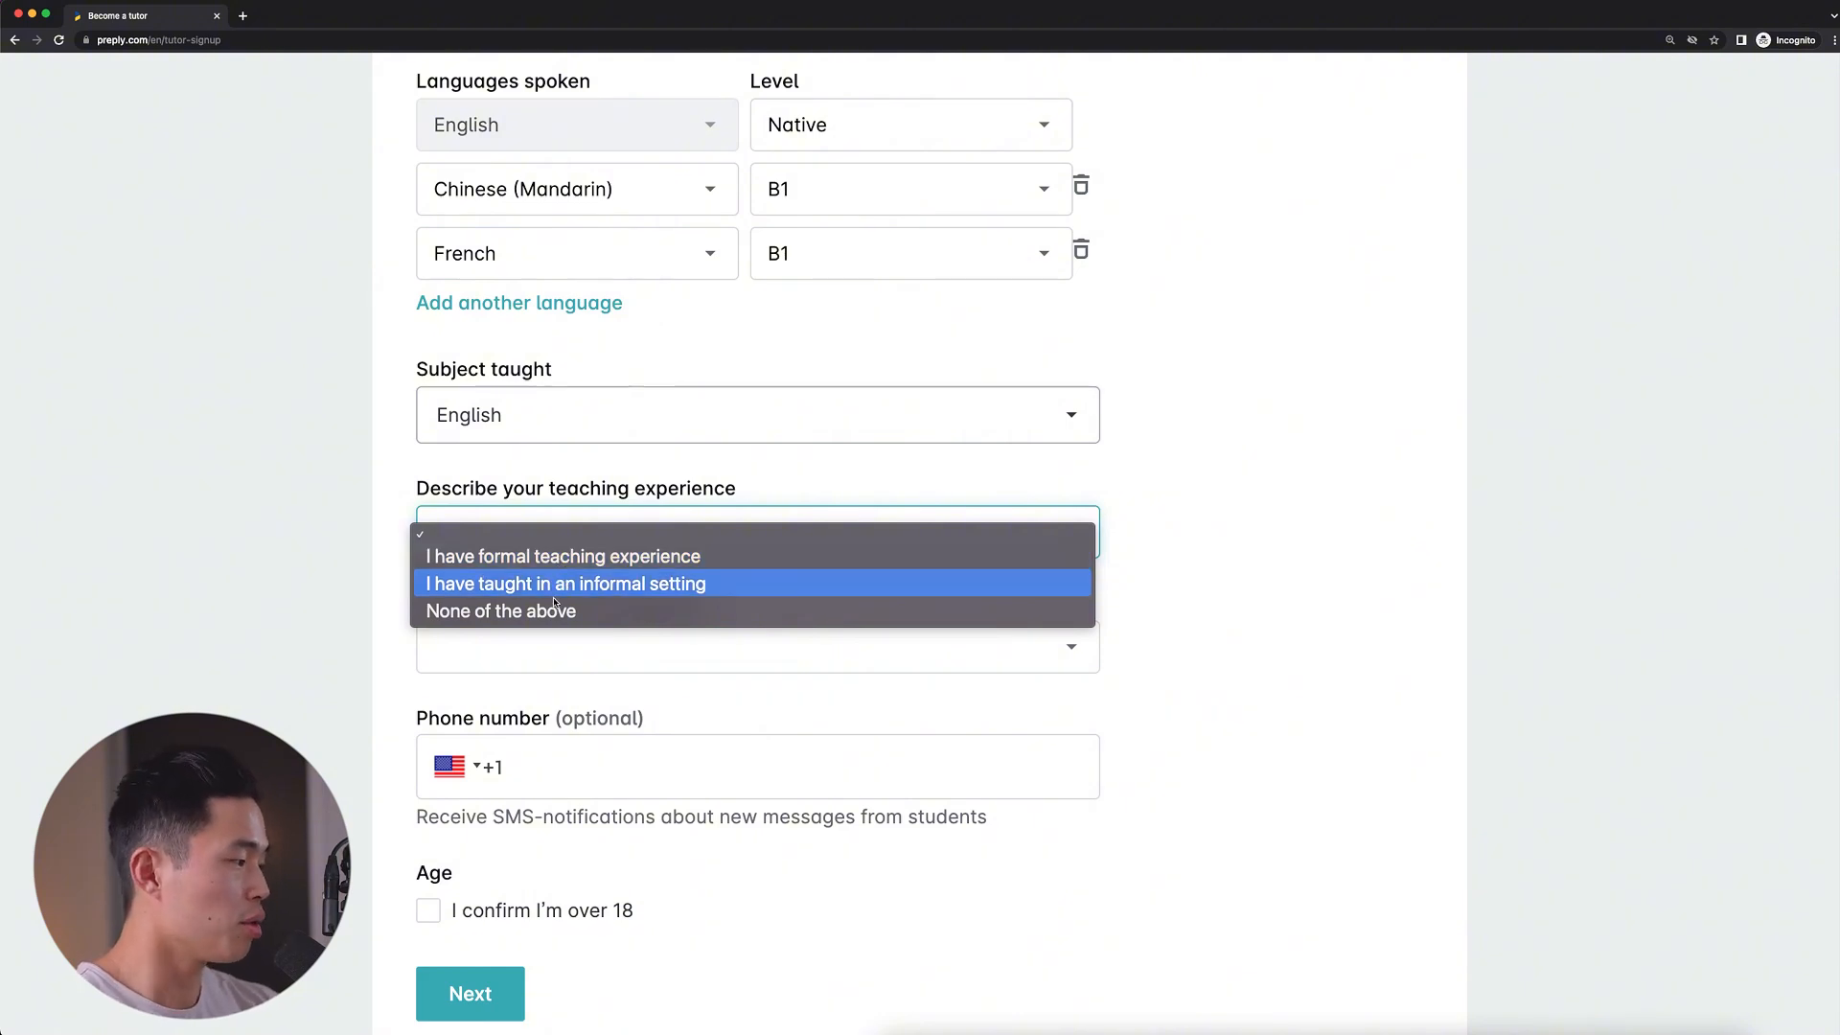
{"action": "left_click", "coordinate": [580, 587]}
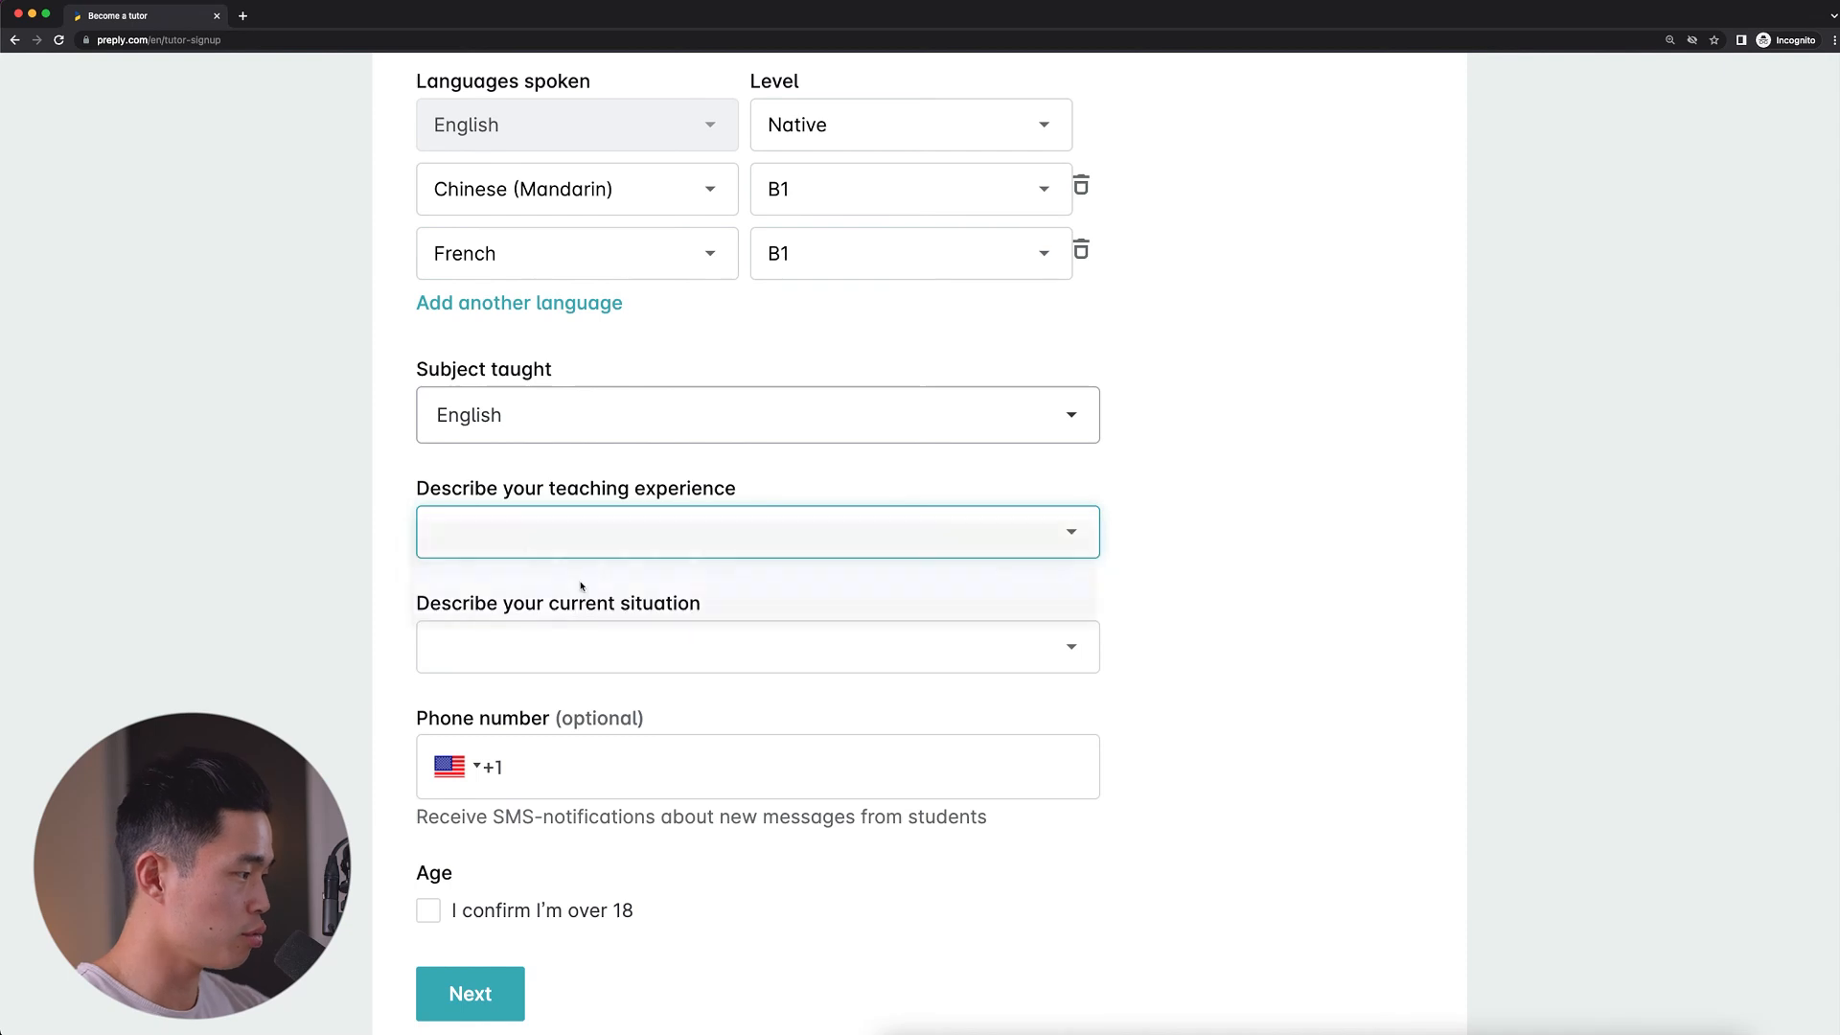
{"action": "left_click", "coordinate": [667, 639]}
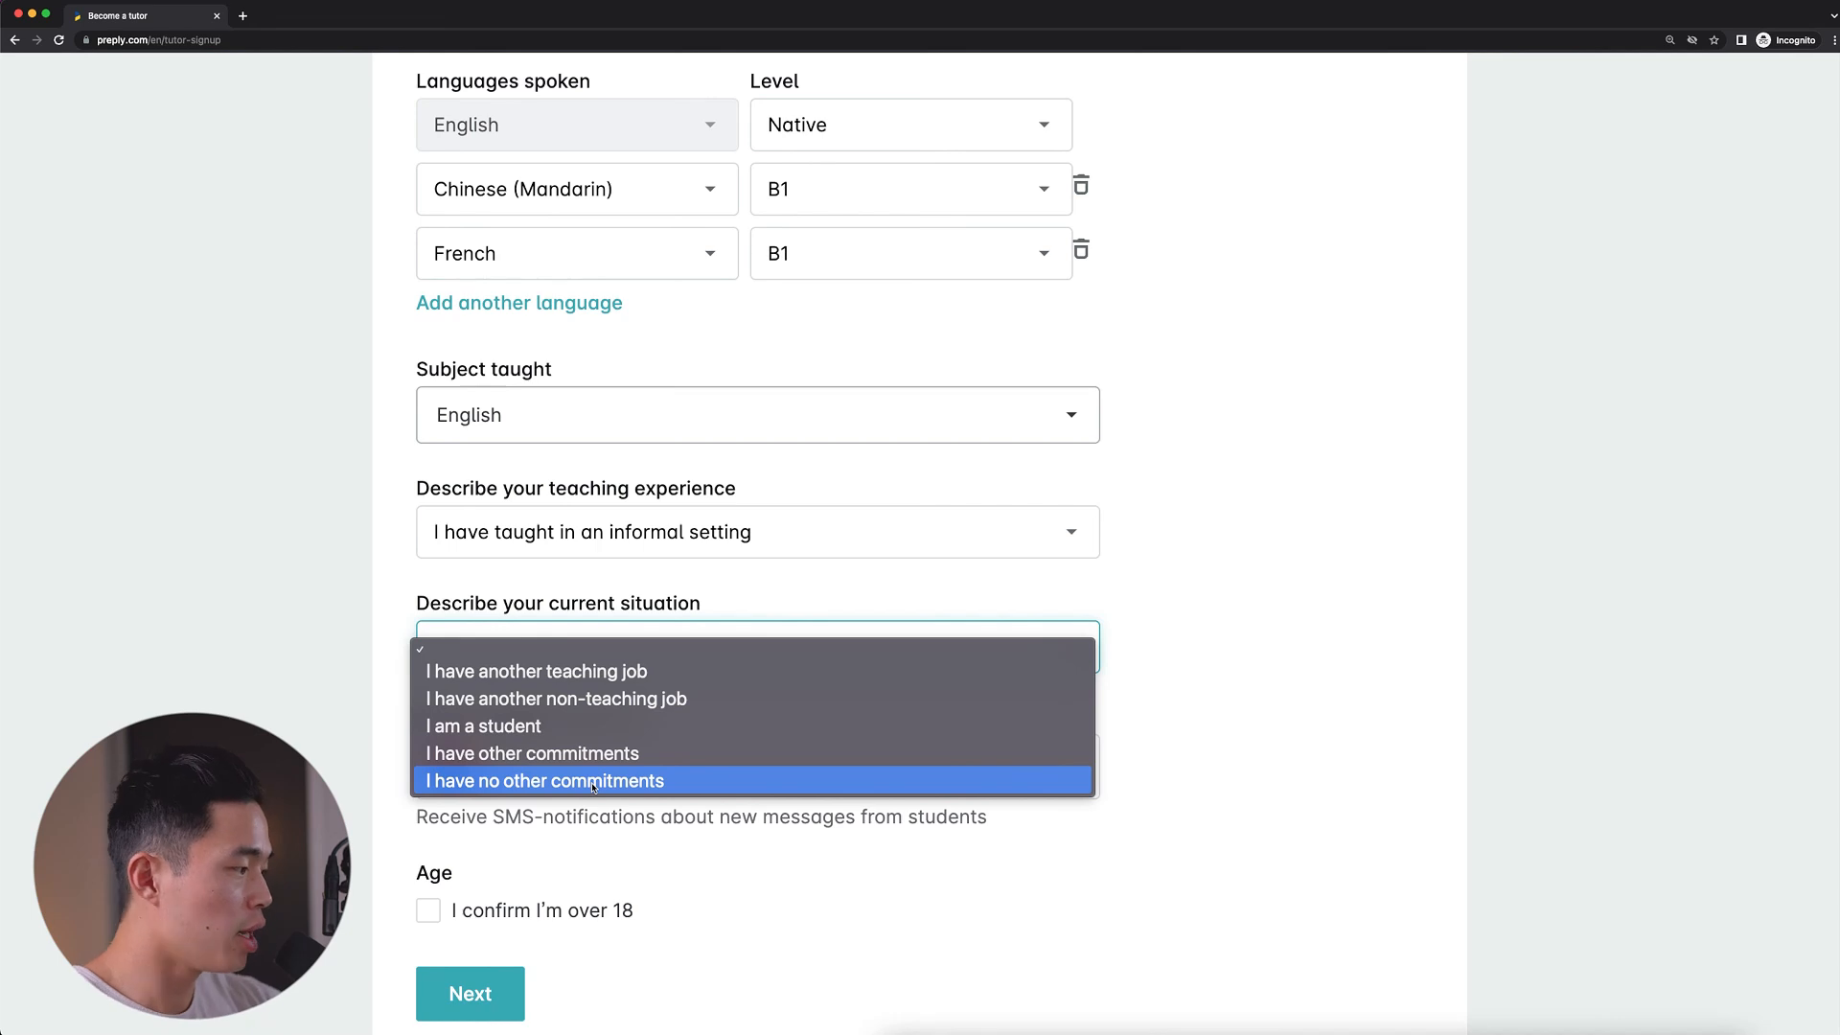
{"action": "left_click", "coordinate": [576, 699]}
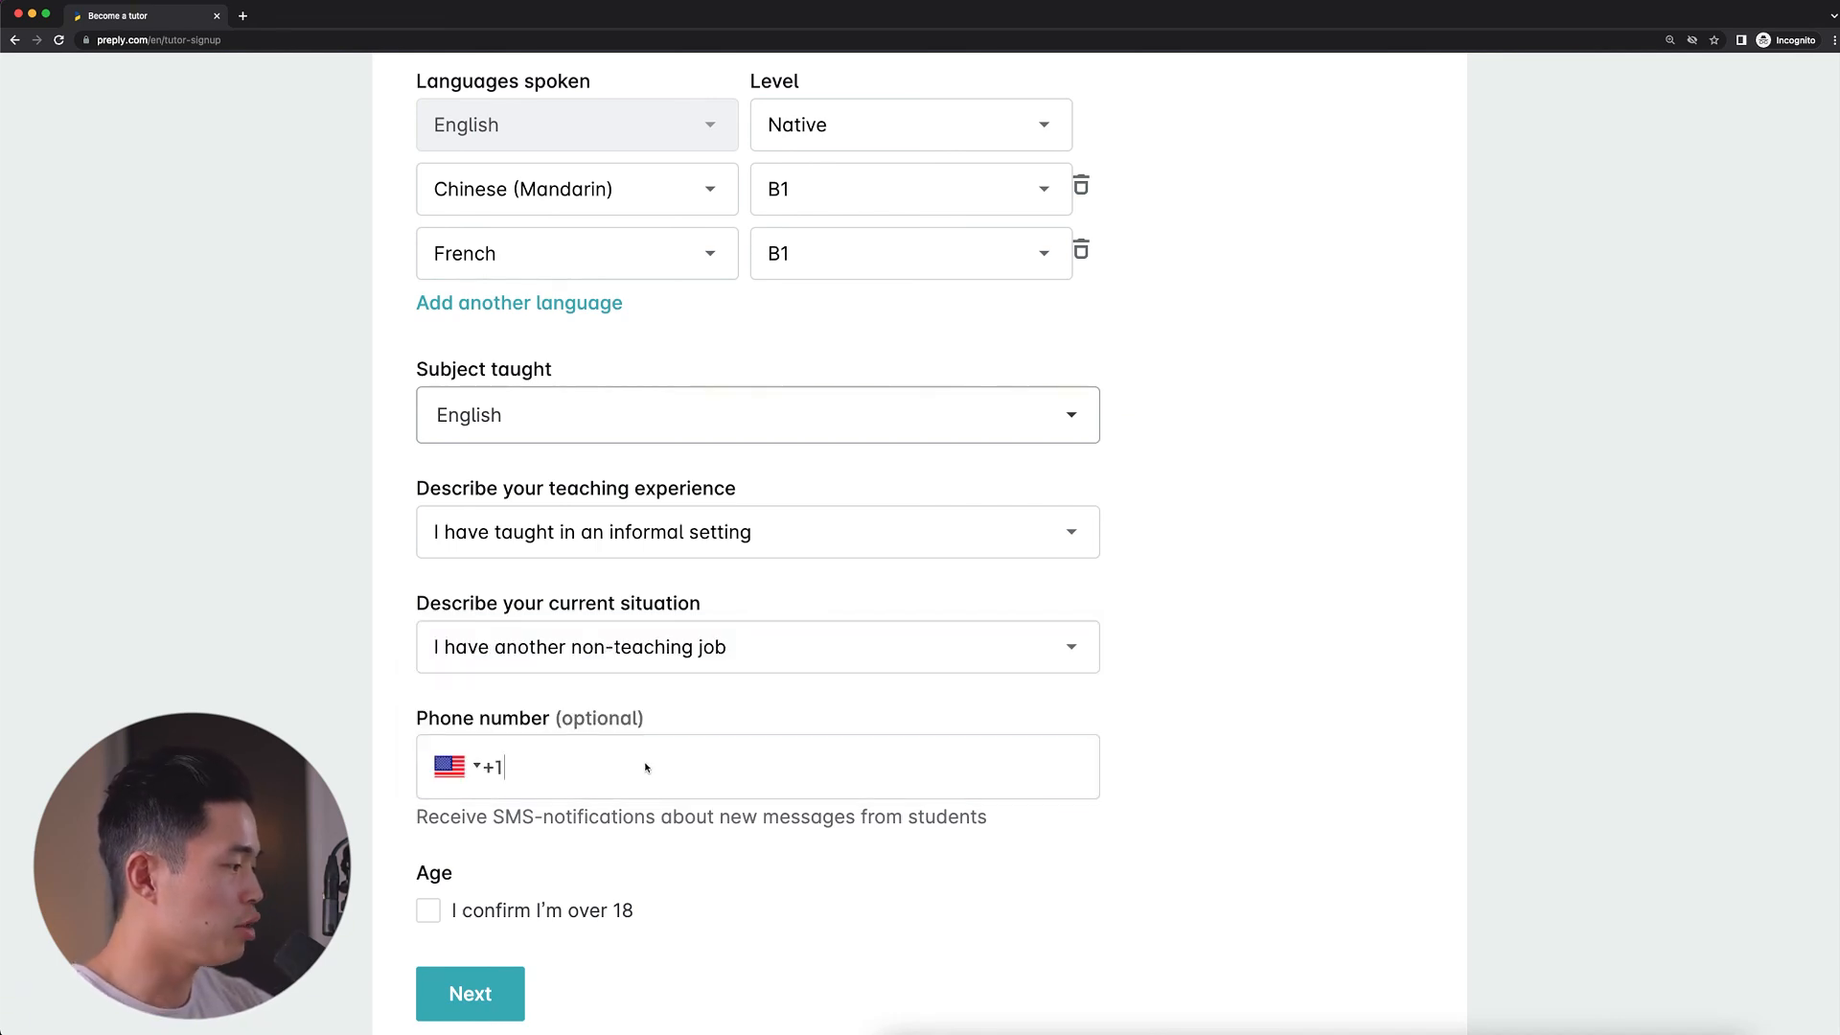
Leave the optional phone number blank, confirm being over 18, and continue to the Photo section
{"action": "left_click", "coordinate": [646, 768]}
{"action": "scroll", "coordinate": [674, 774], "scroll_direction": "down", "scroll_amount": 2}
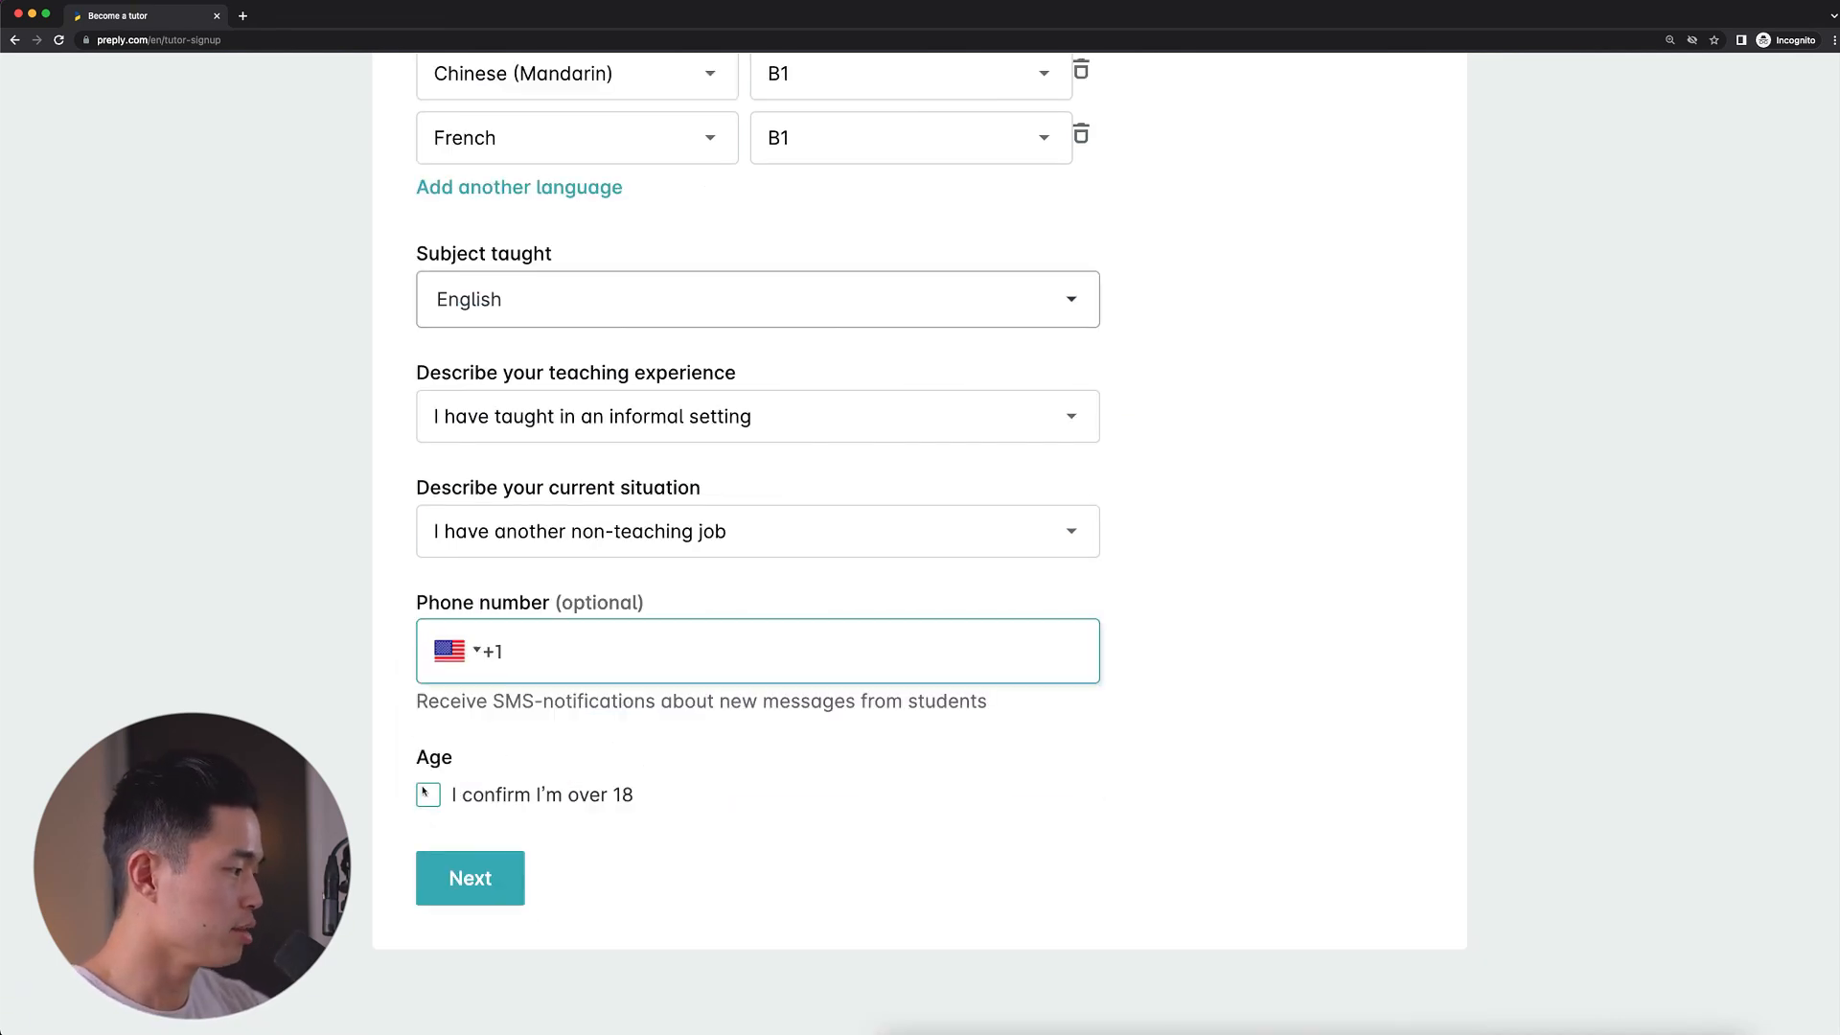
{"action": "left_click", "coordinate": [427, 795]}
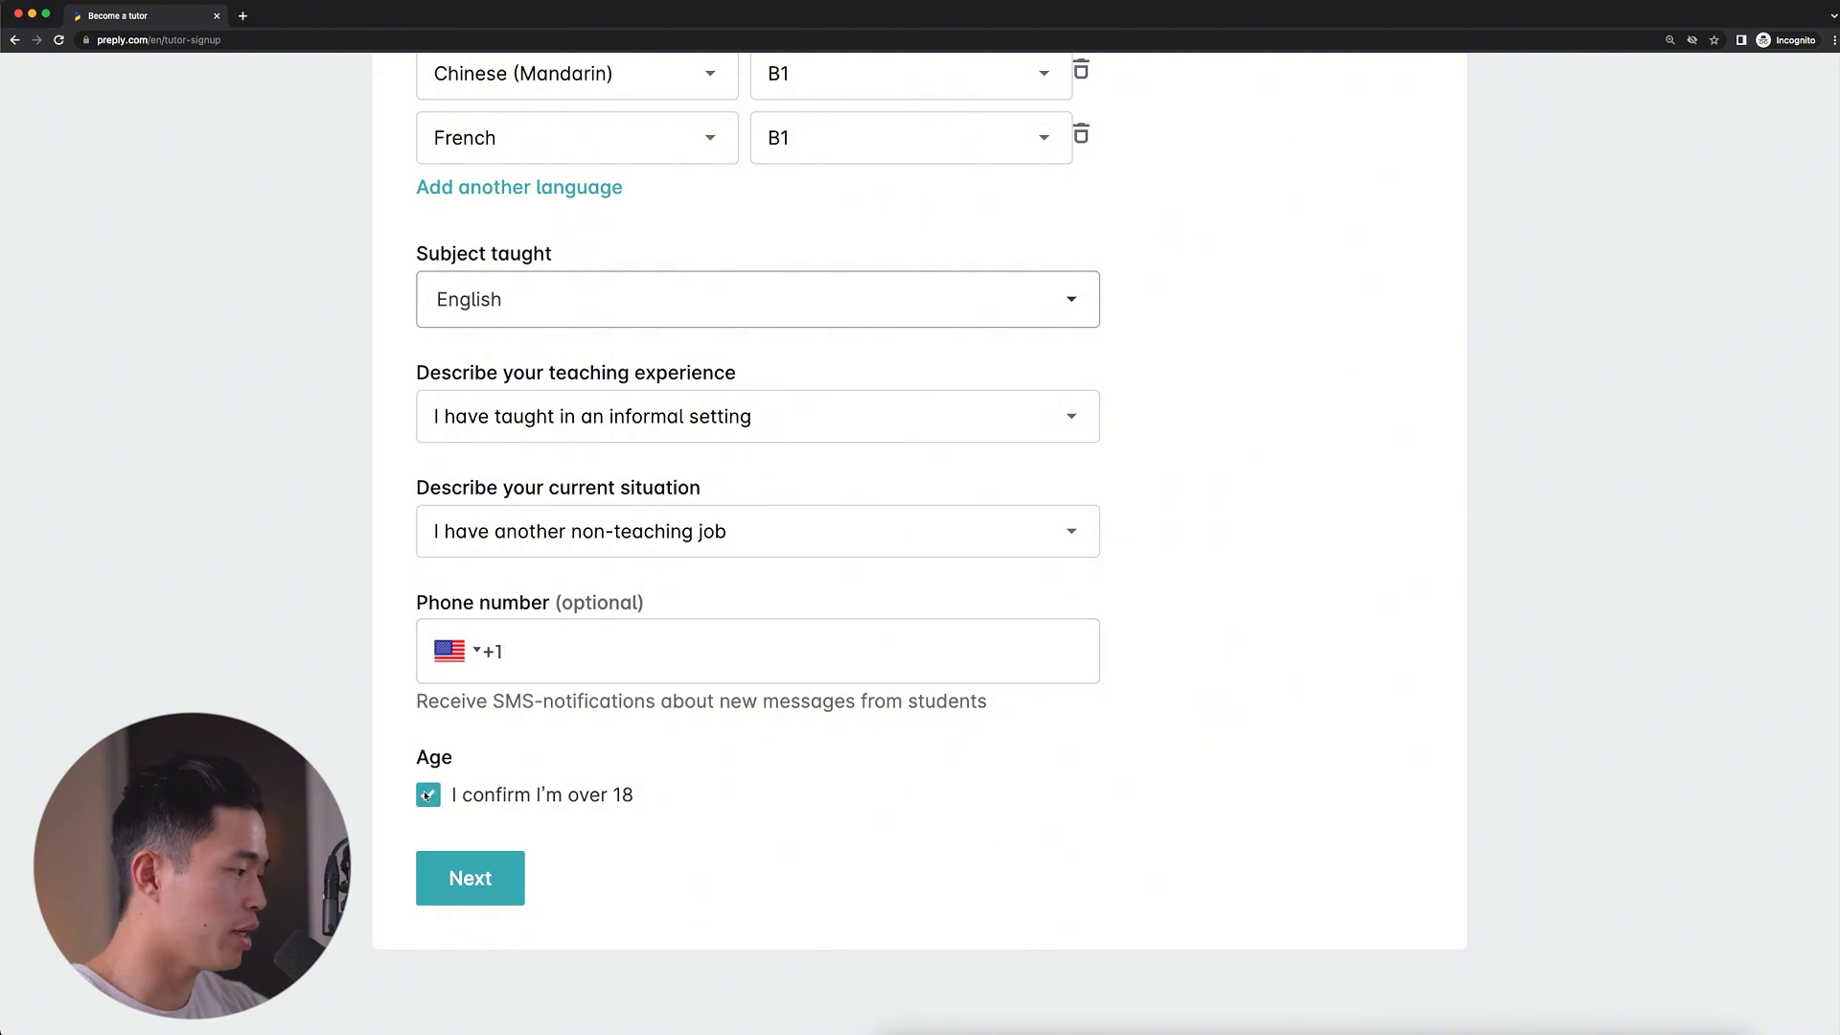
{"action": "left_click", "coordinate": [488, 880]}
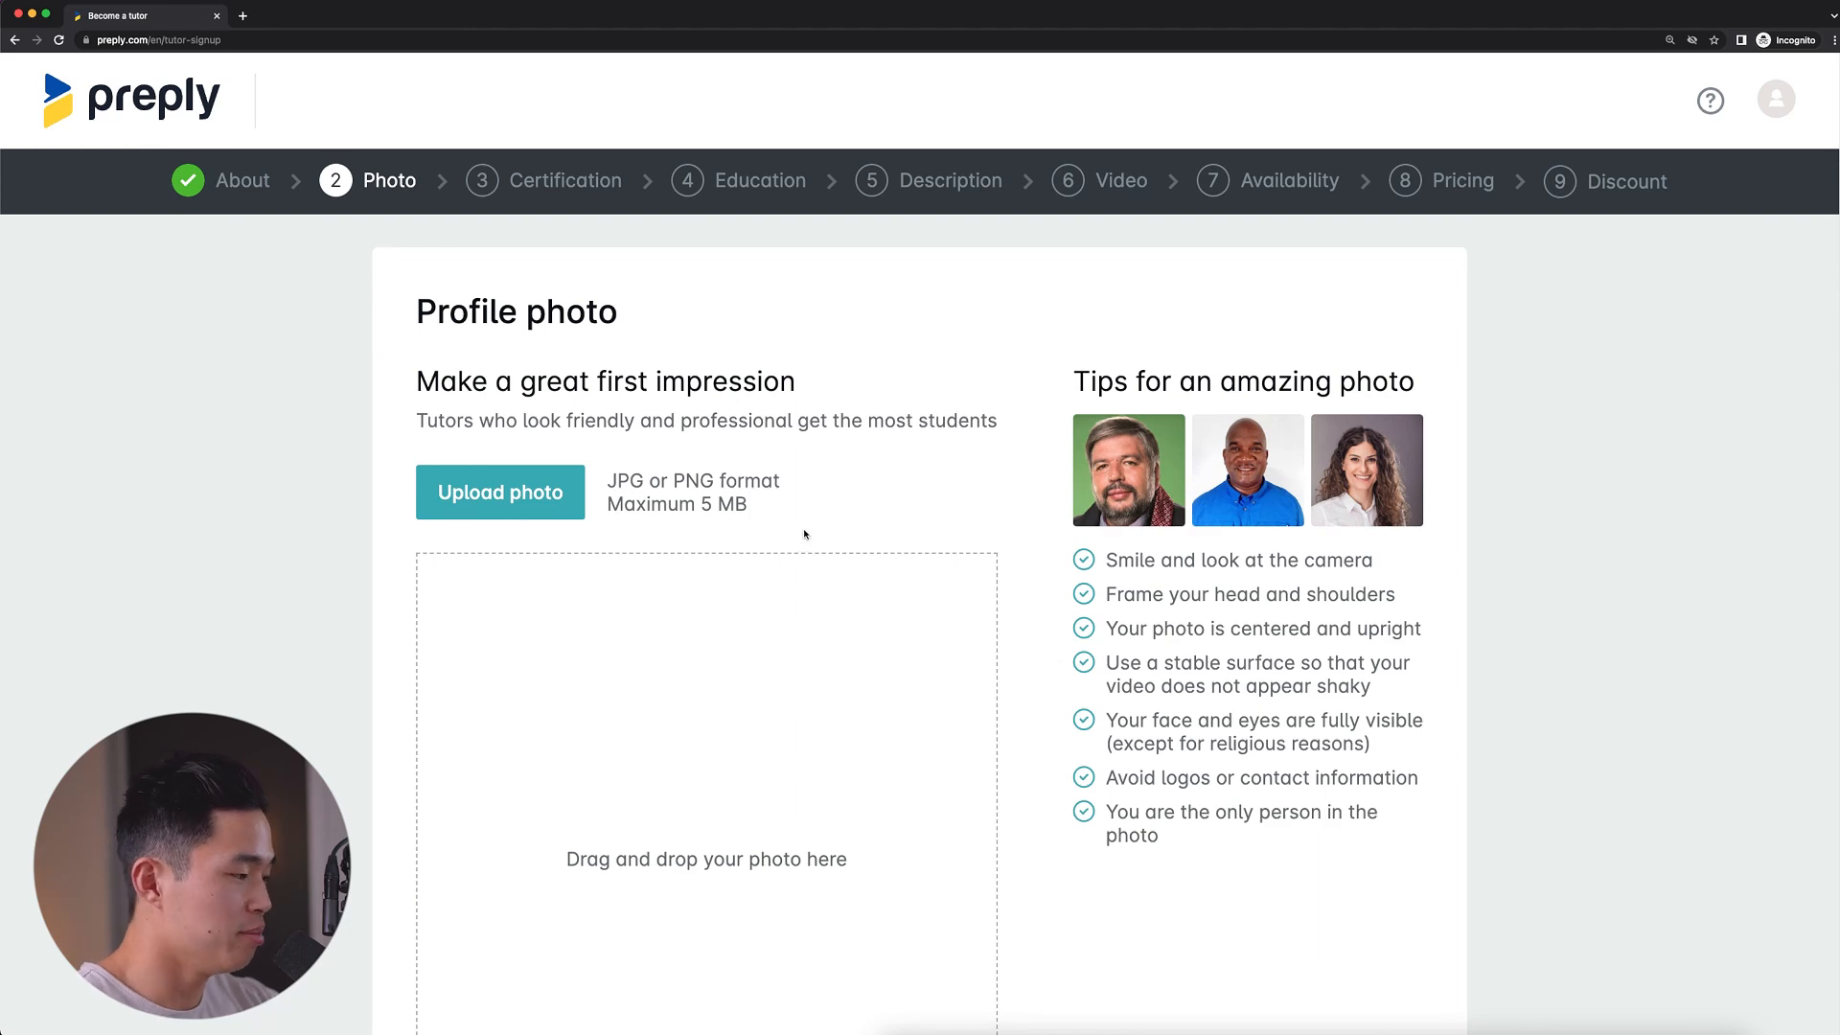
Upload a portrait image from the Downloads folder as the profile photo
{"action": "left_click", "coordinate": [506, 493]}
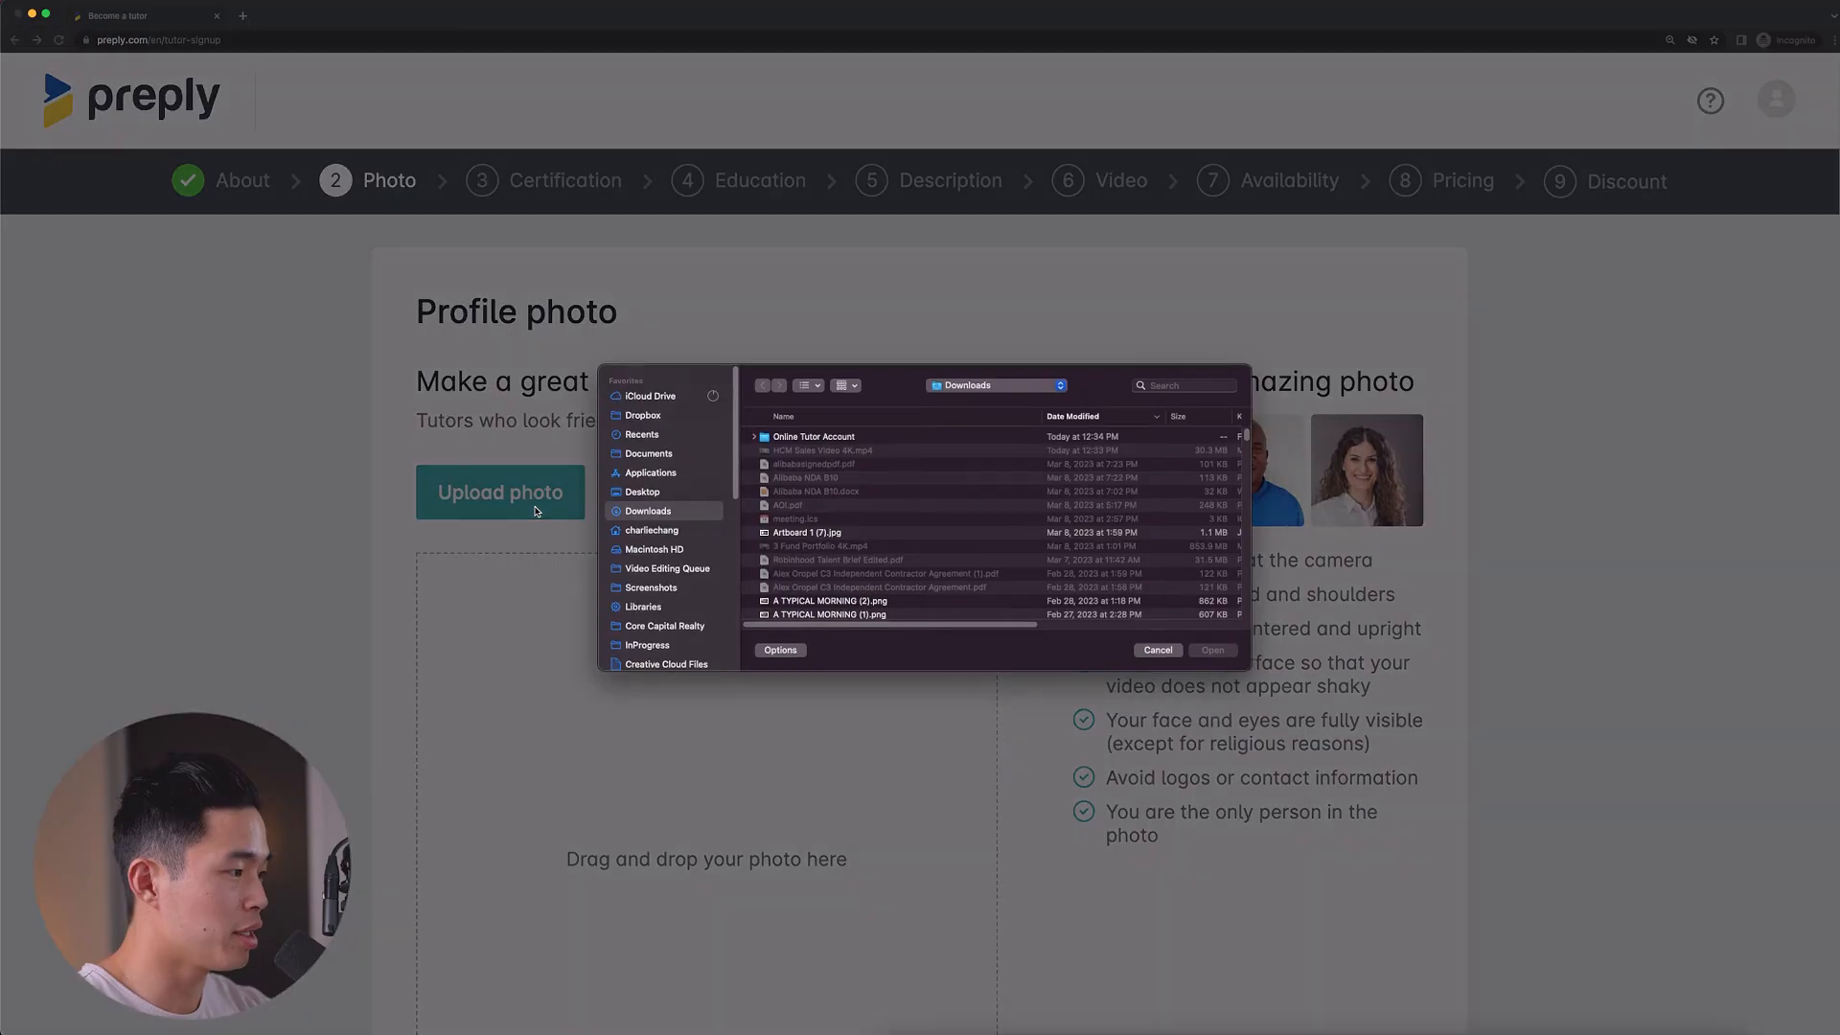
{"action": "left_click", "coordinate": [805, 453]}
{"action": "left_click", "coordinate": [1213, 650]}
Crop the profile photo around the head and shoulders with a slight zoom, and continue to the Certification section
{"action": "scroll", "coordinate": [807, 778], "scroll_direction": "down", "scroll_amount": 3}
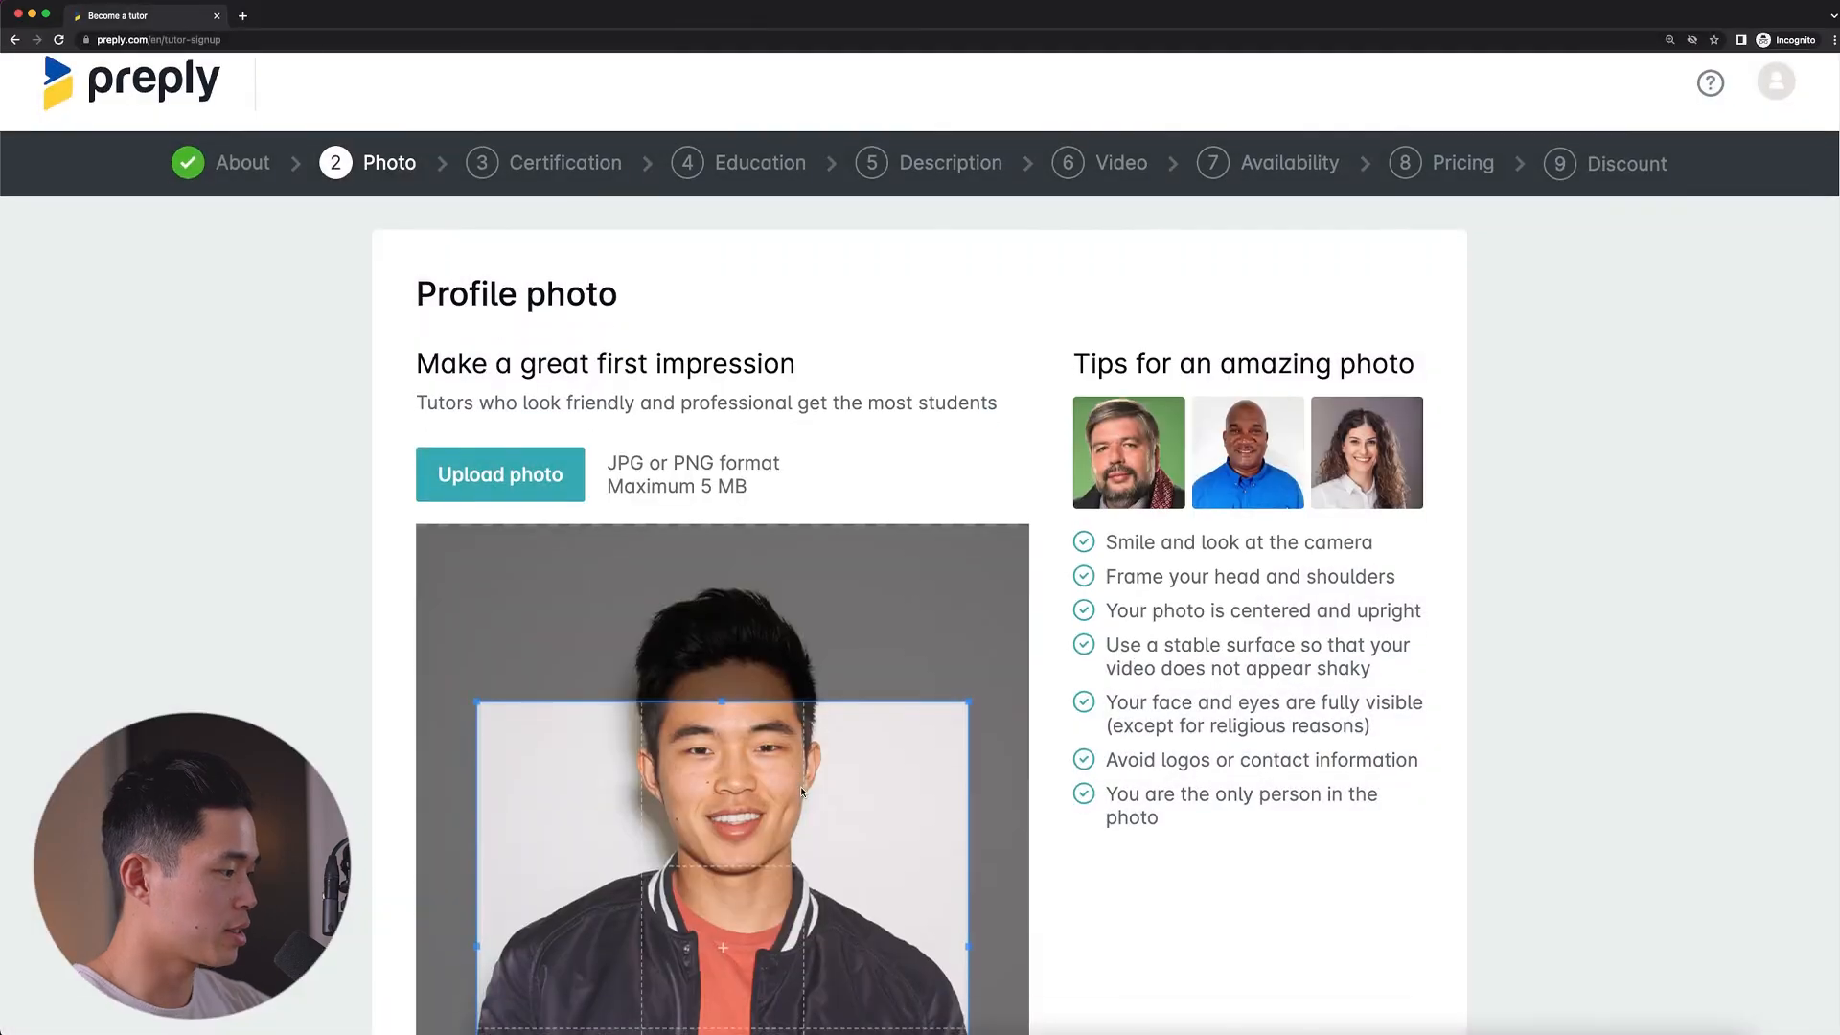
{"action": "left_click_drag", "start_coordinate": [774, 734], "coordinate": [756, 582]}
{"action": "scroll", "coordinate": [1216, 694], "scroll_direction": "down", "scroll_amount": 5}
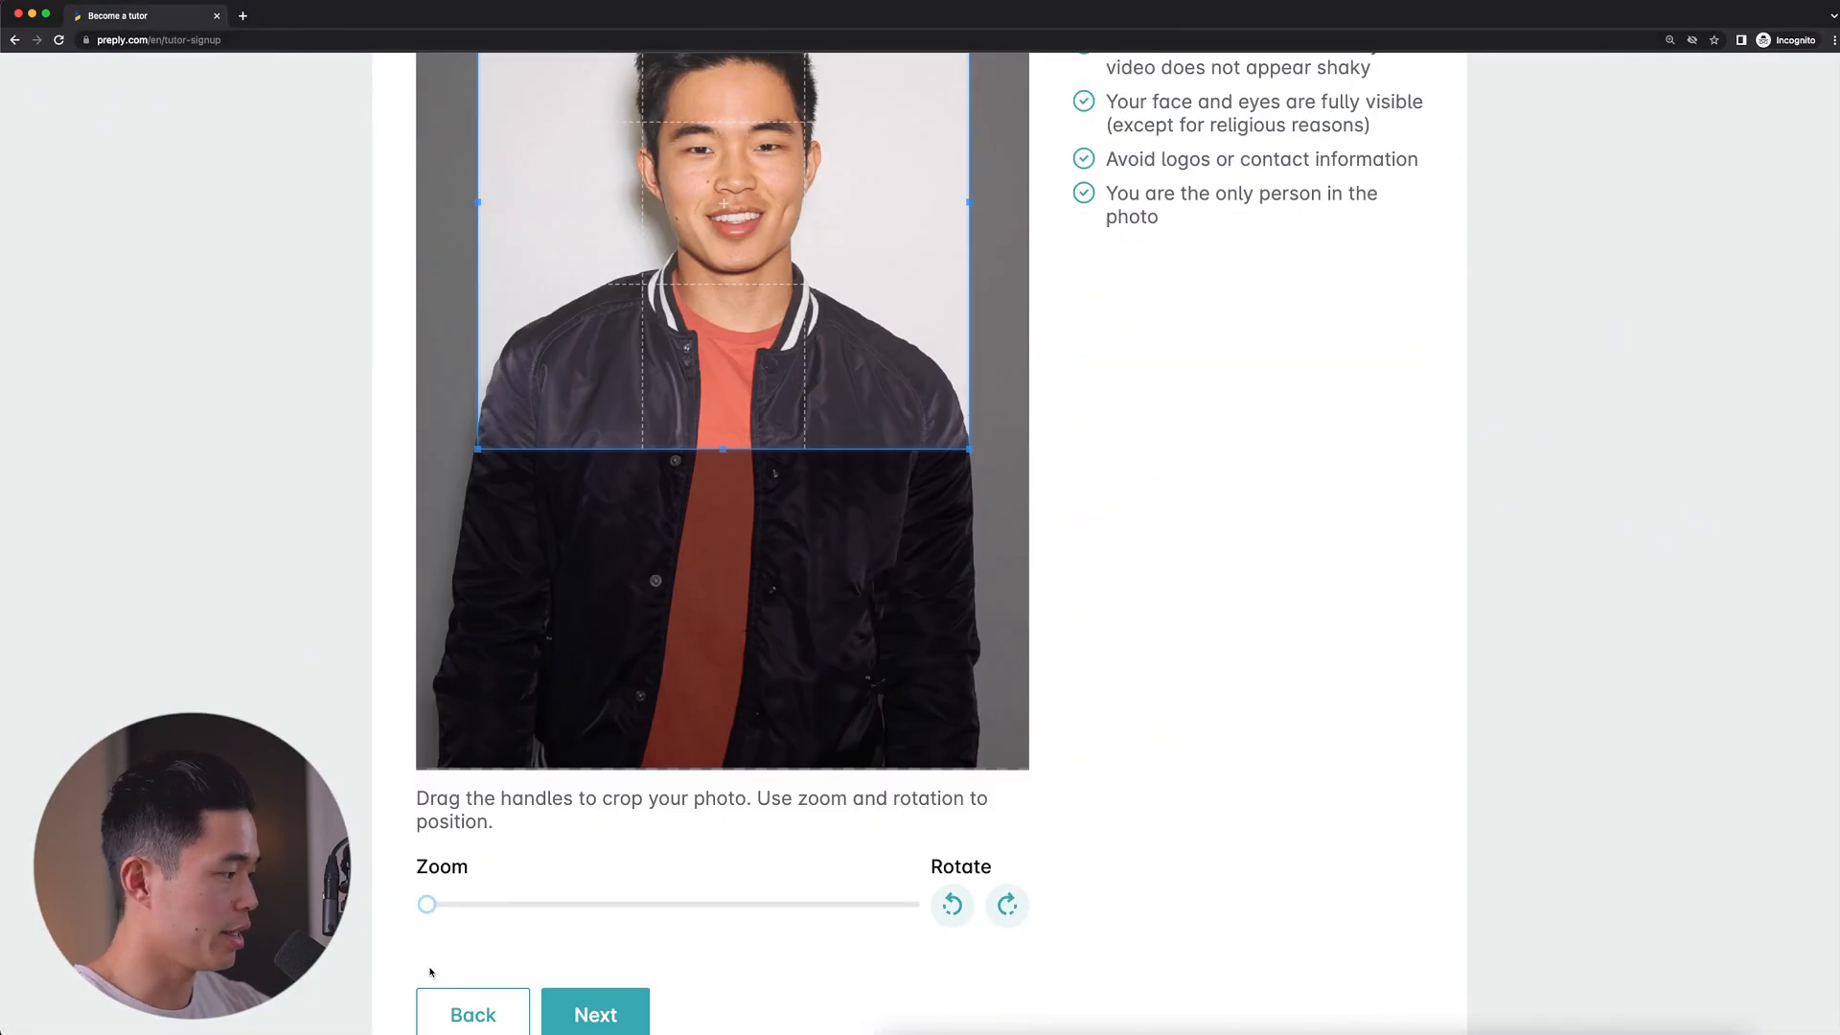
{"action": "left_click_drag", "start_coordinate": [424, 901], "coordinate": [478, 901]}
{"action": "scroll", "coordinate": [831, 564], "scroll_direction": "up", "scroll_amount": 4}
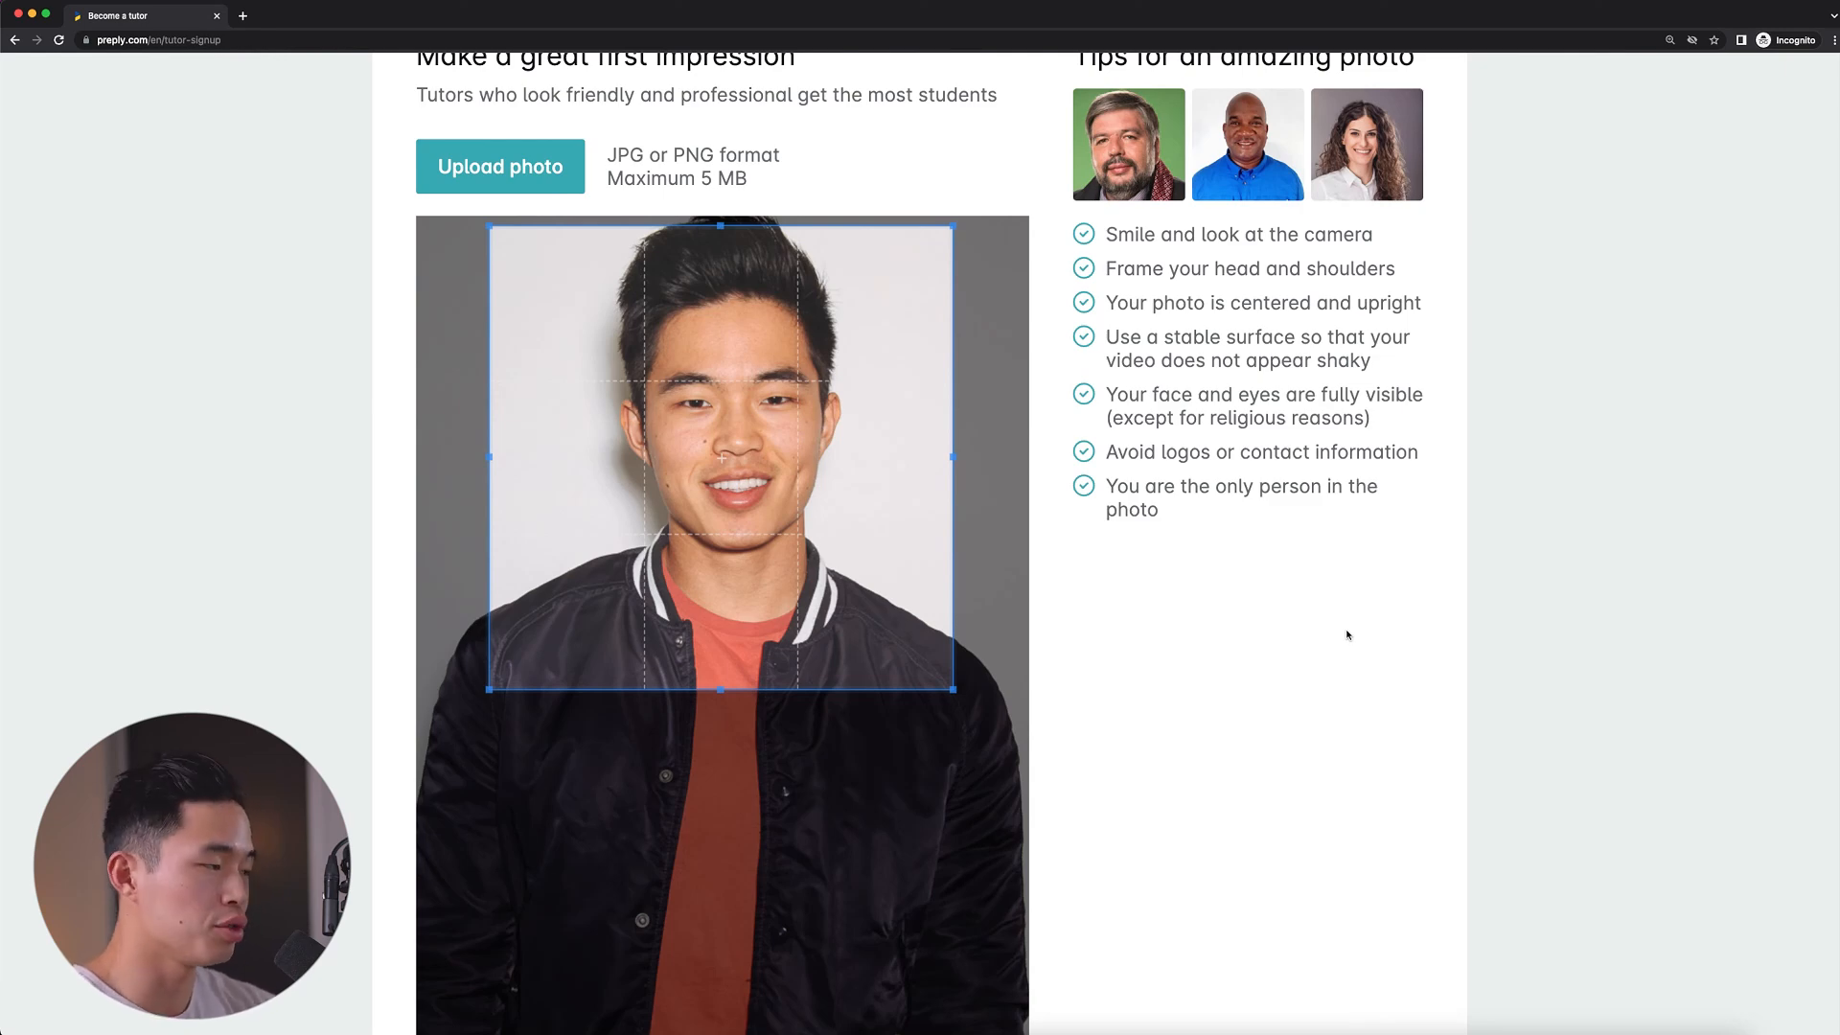
{"action": "scroll", "coordinate": [1347, 635], "scroll_direction": "down", "scroll_amount": 4}
{"action": "left_click", "coordinate": [597, 1008]}
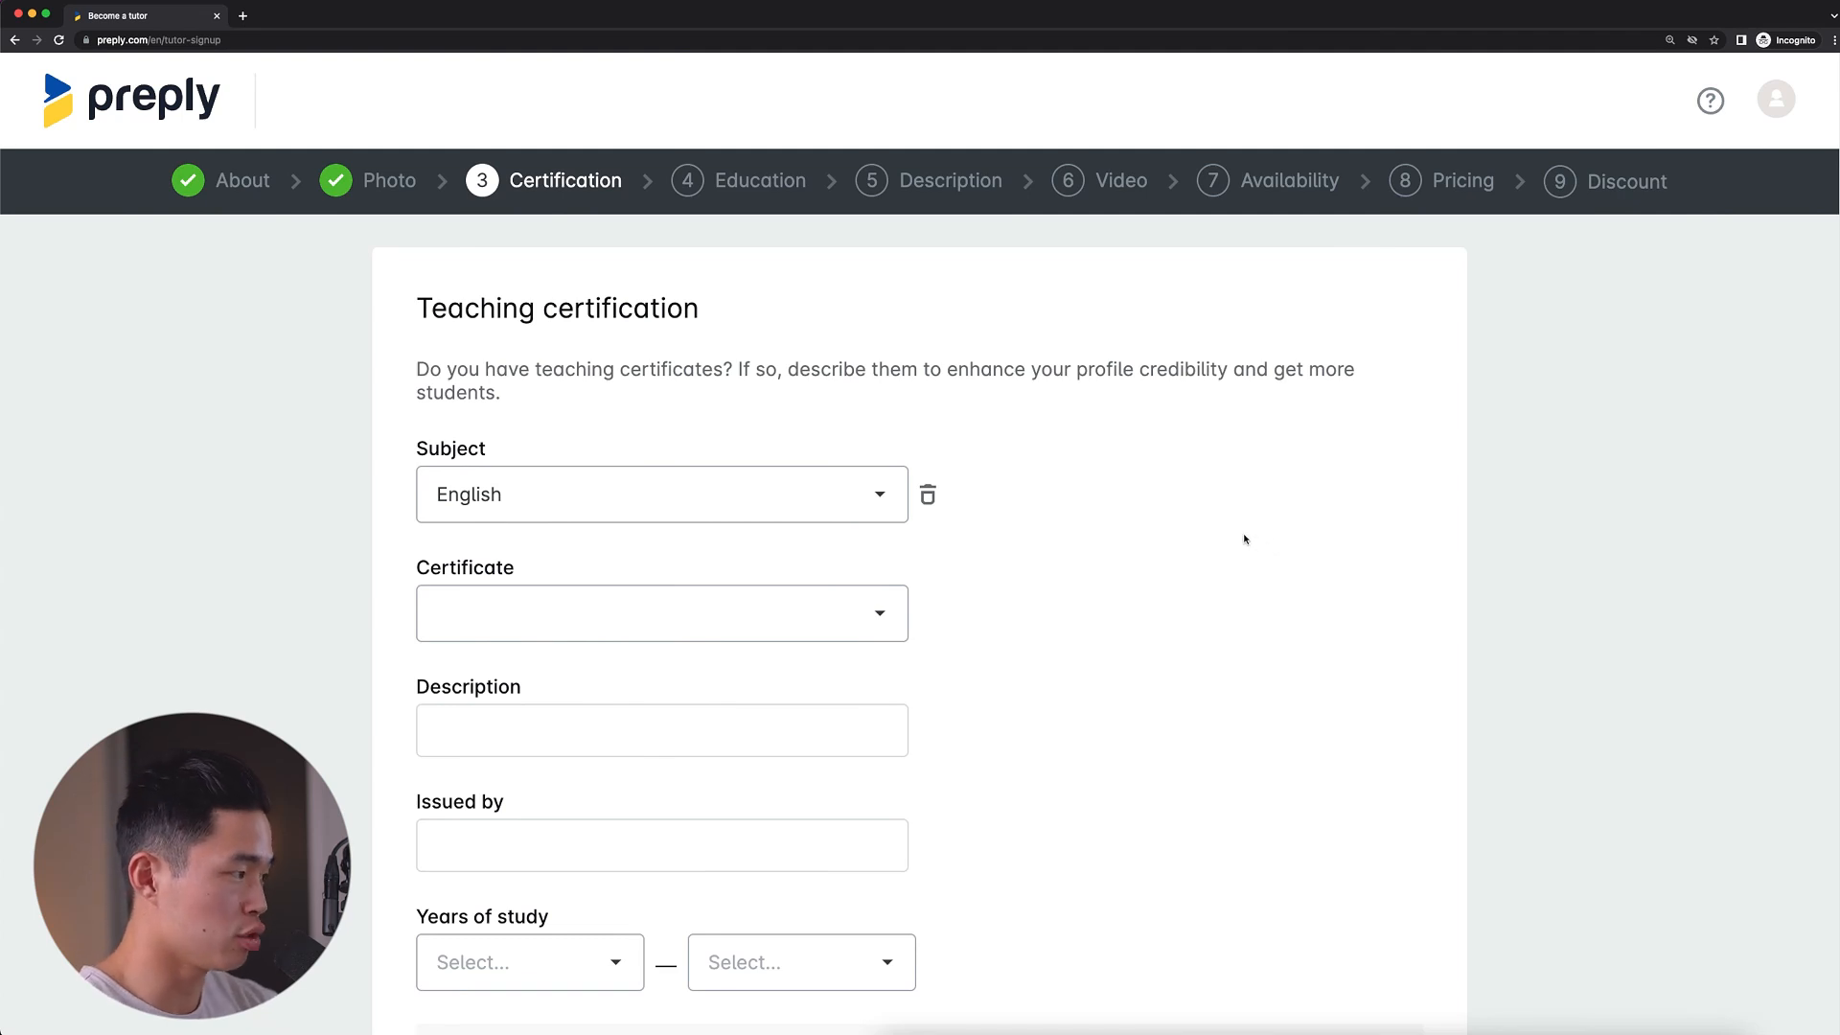
Choose TEFL/TESOL as the teaching certificate for the English subject
{"action": "scroll", "coordinate": [1199, 533], "scroll_direction": "down", "scroll_amount": 1}
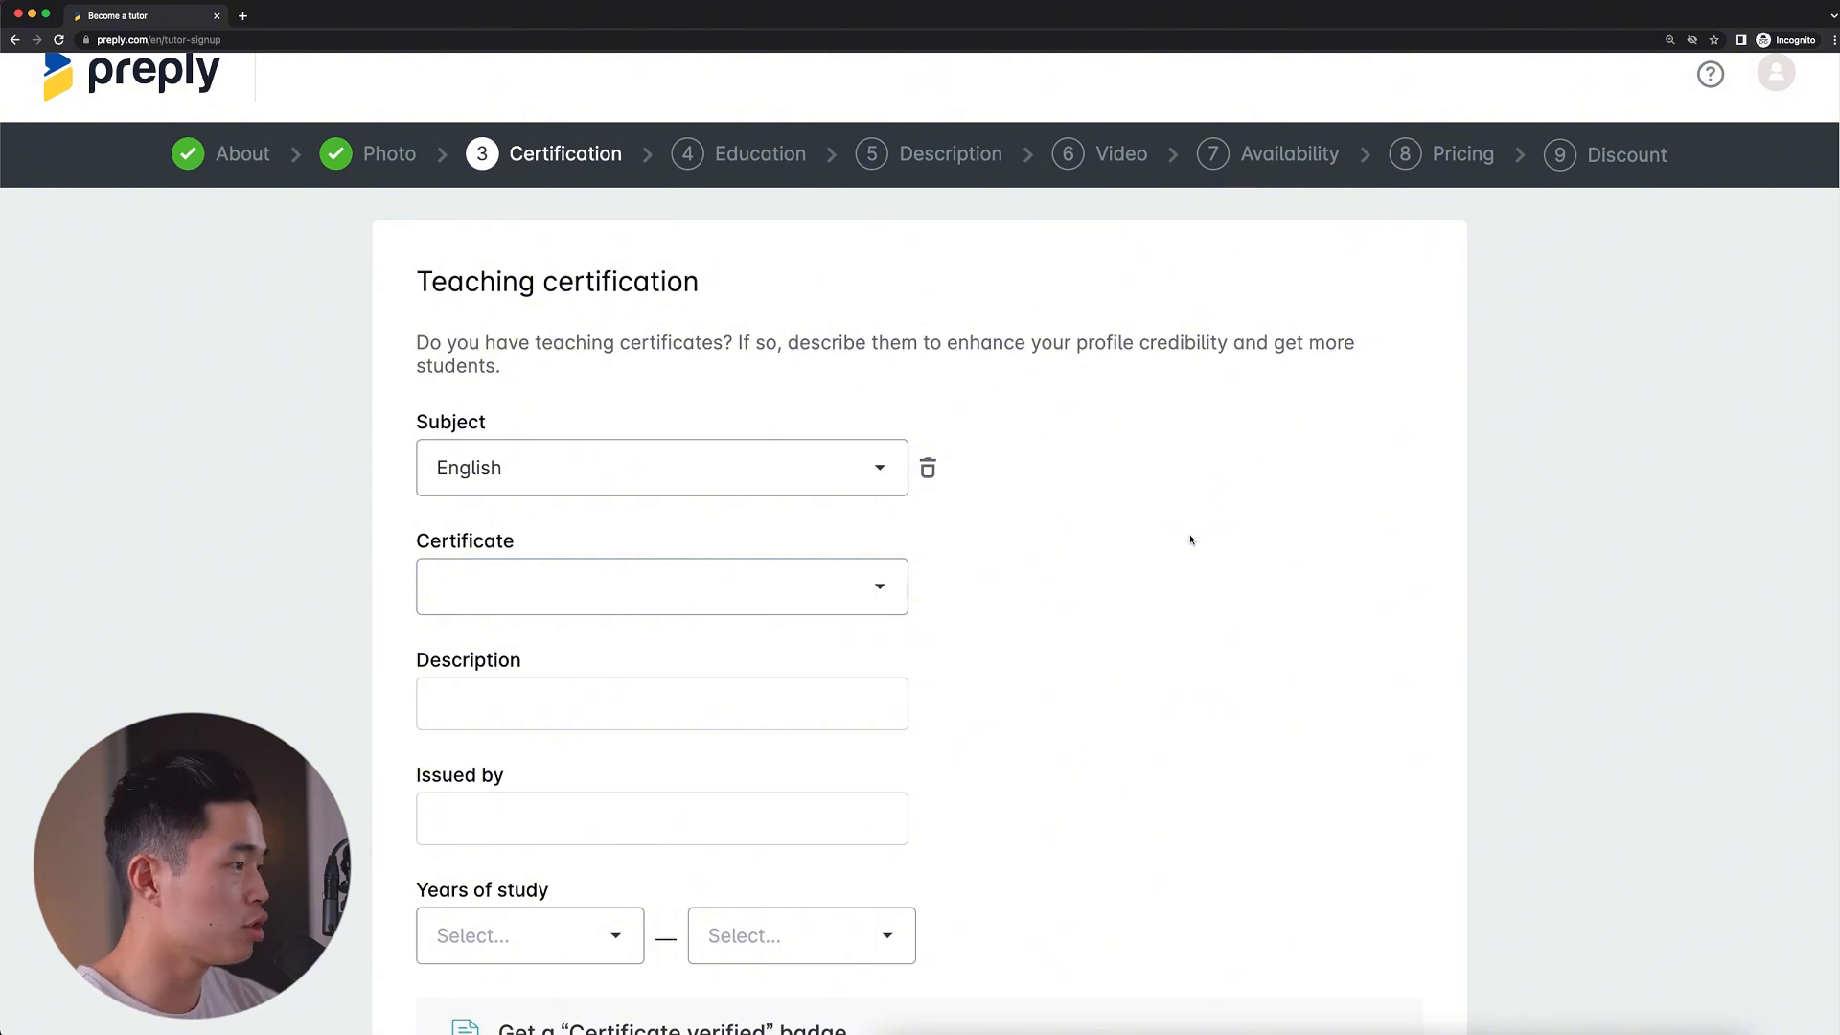
{"action": "scroll", "coordinate": [959, 450], "scroll_direction": "down", "scroll_amount": 1}
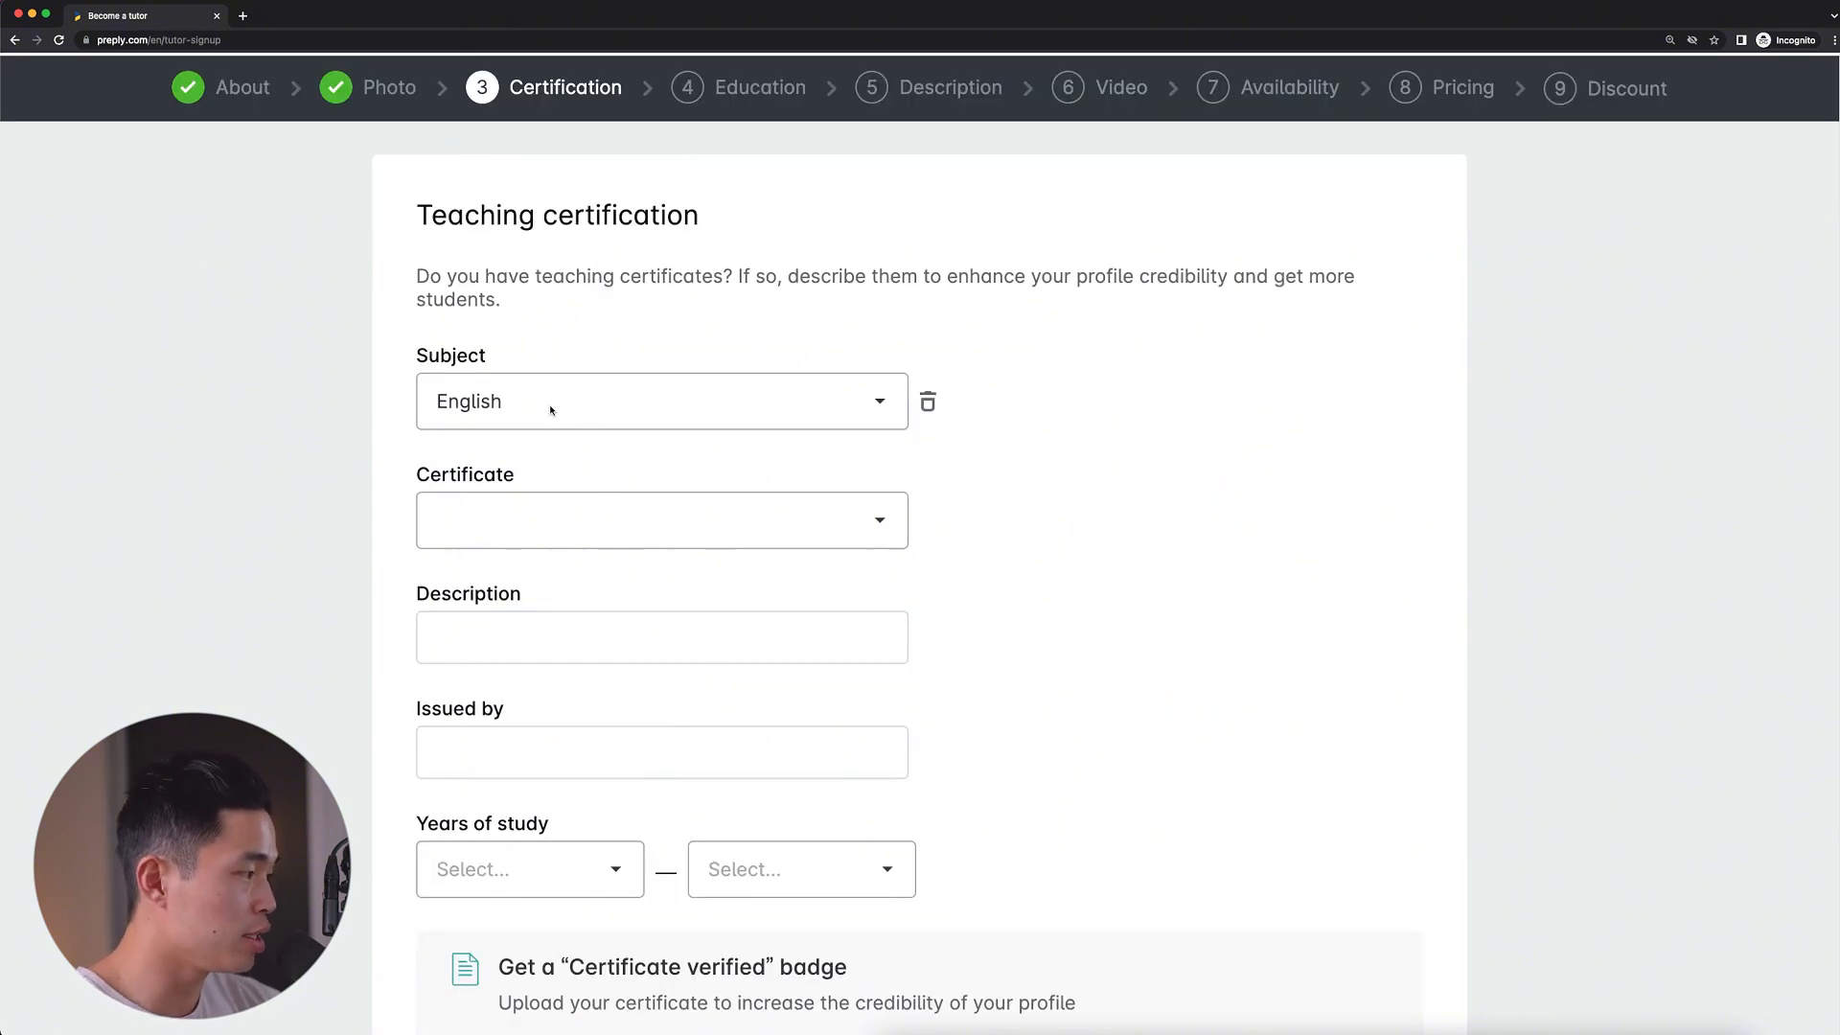
{"action": "scroll", "coordinate": [992, 569], "scroll_direction": "down", "scroll_amount": 1}
{"action": "left_click", "coordinate": [735, 493]}
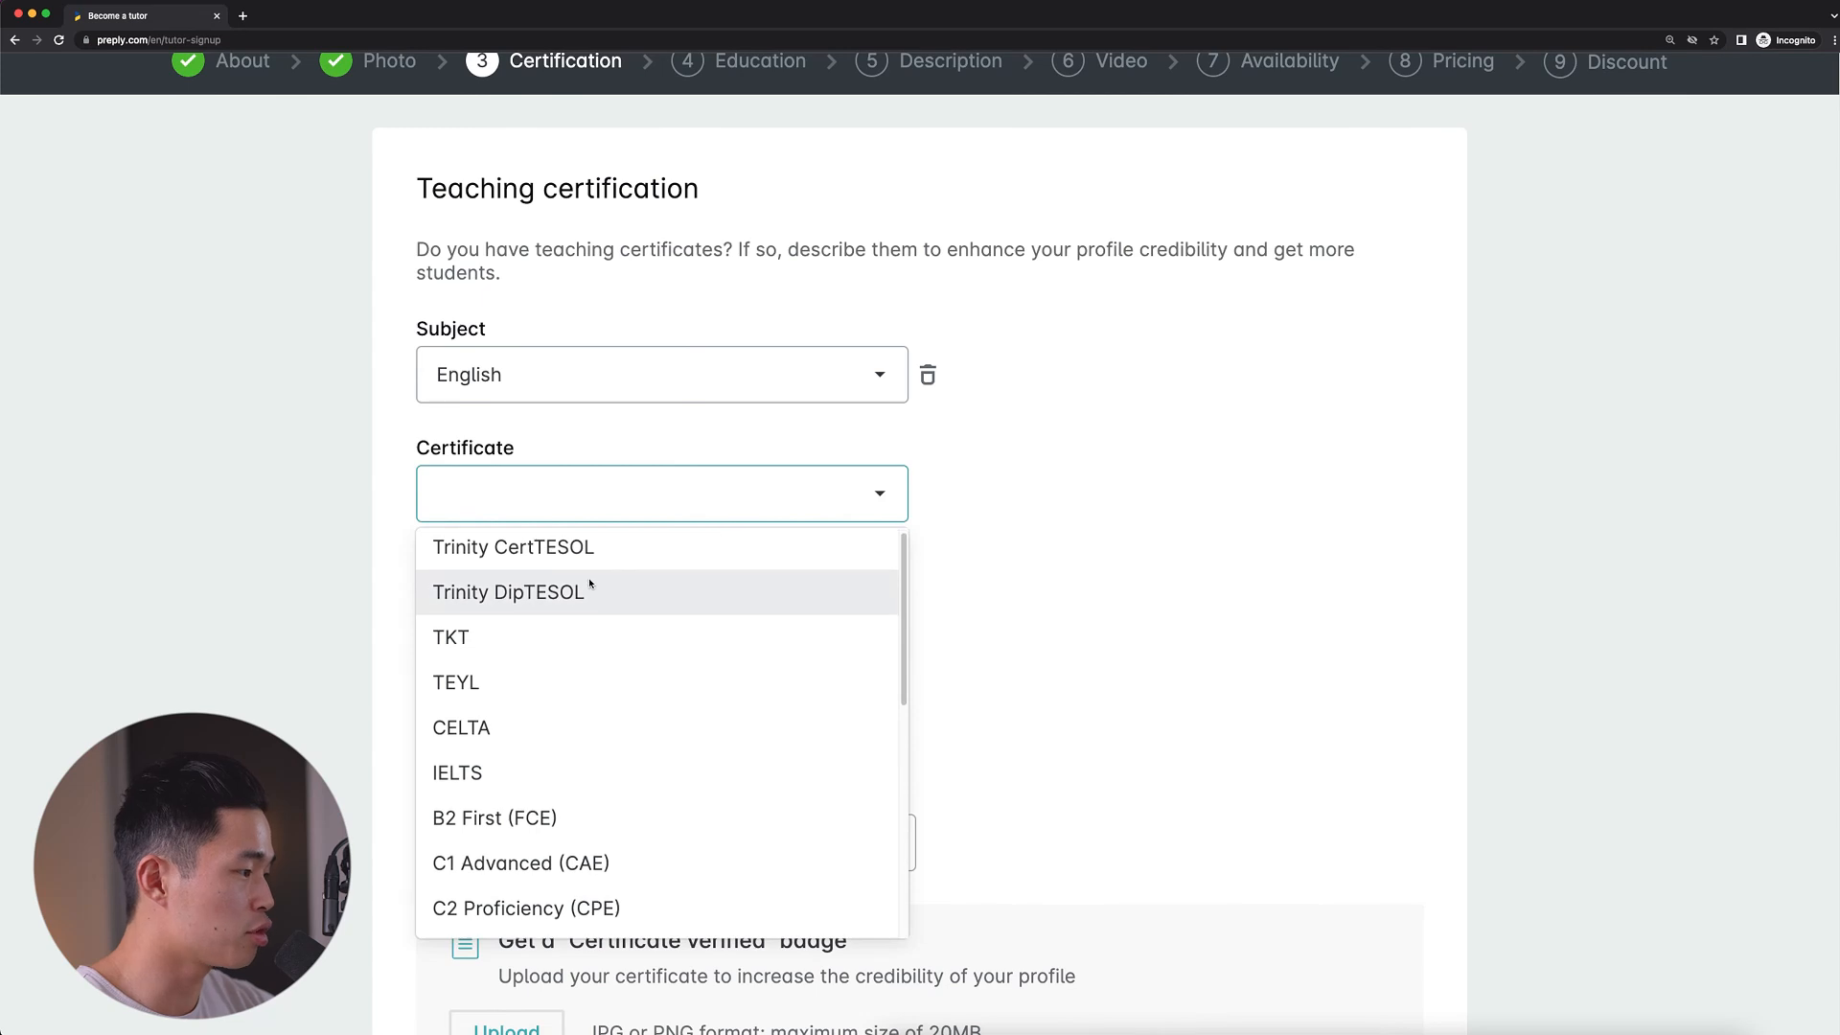
{"action": "scroll", "coordinate": [657, 642], "scroll_direction": "down", "scroll_amount": 2}
{"action": "scroll", "coordinate": [658, 642], "scroll_direction": "down", "scroll_amount": 3}
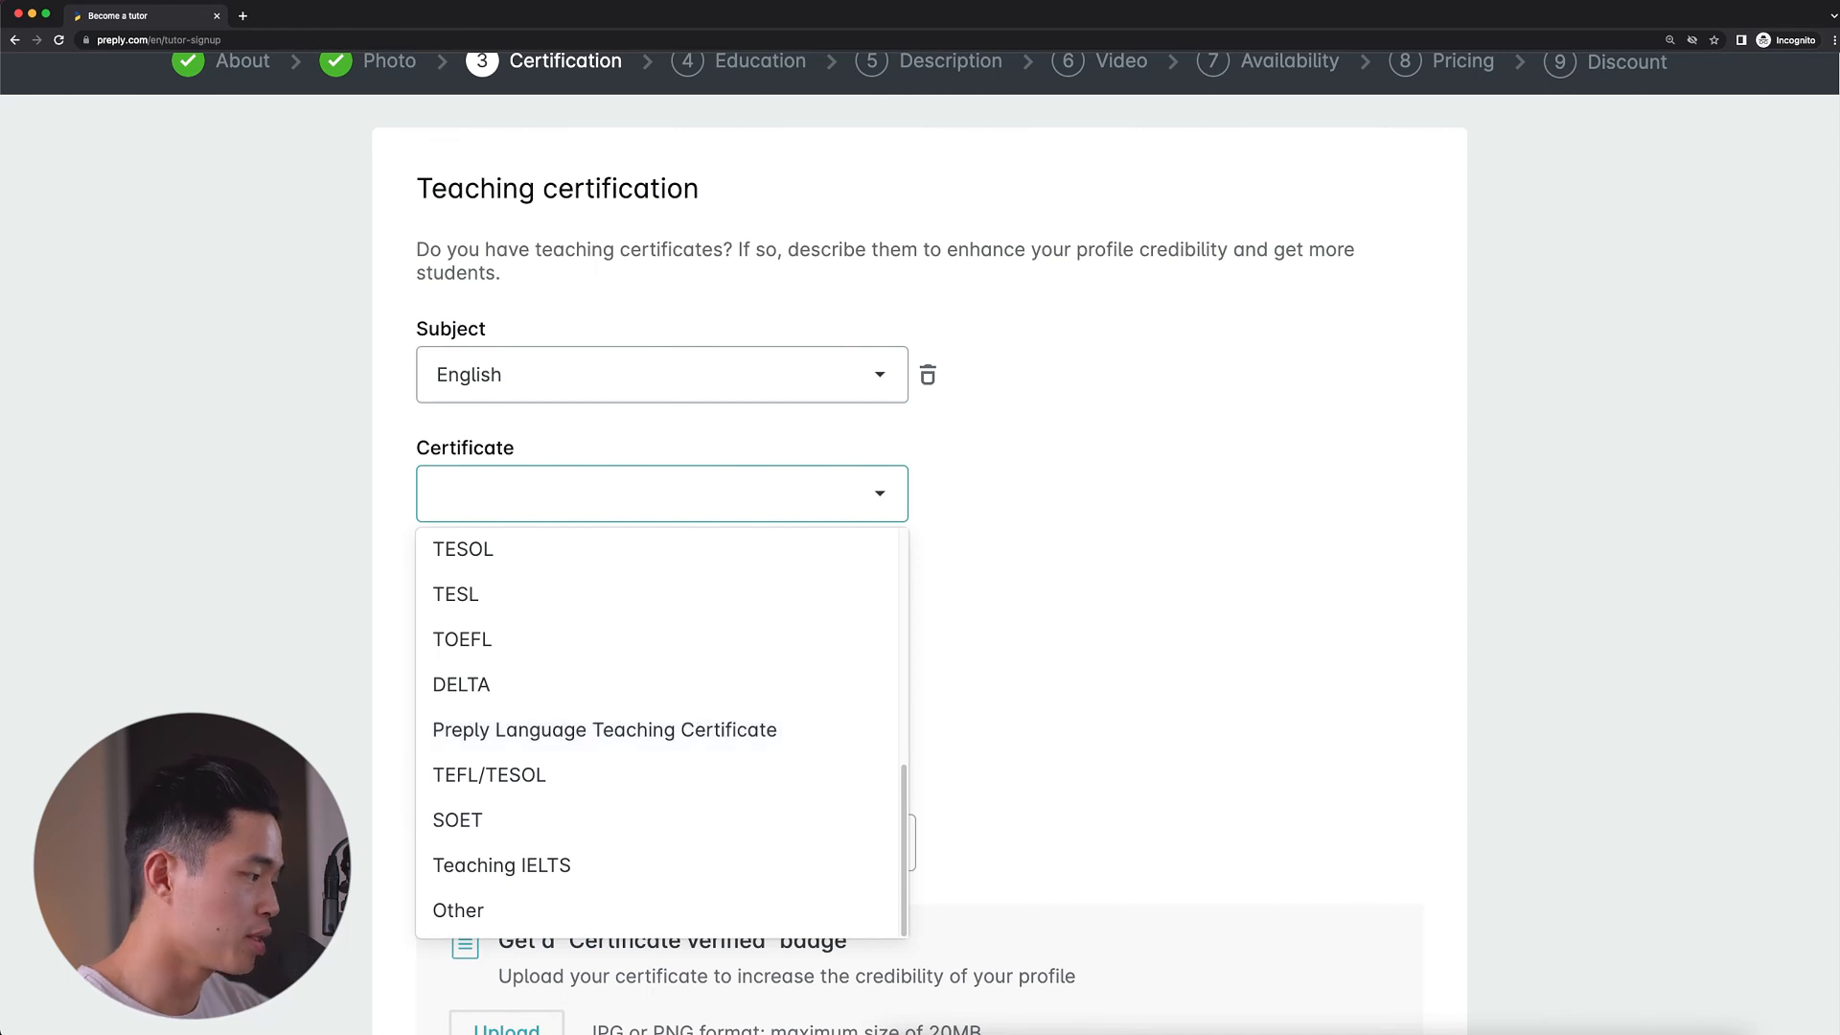
{"action": "left_click", "coordinate": [648, 778]}
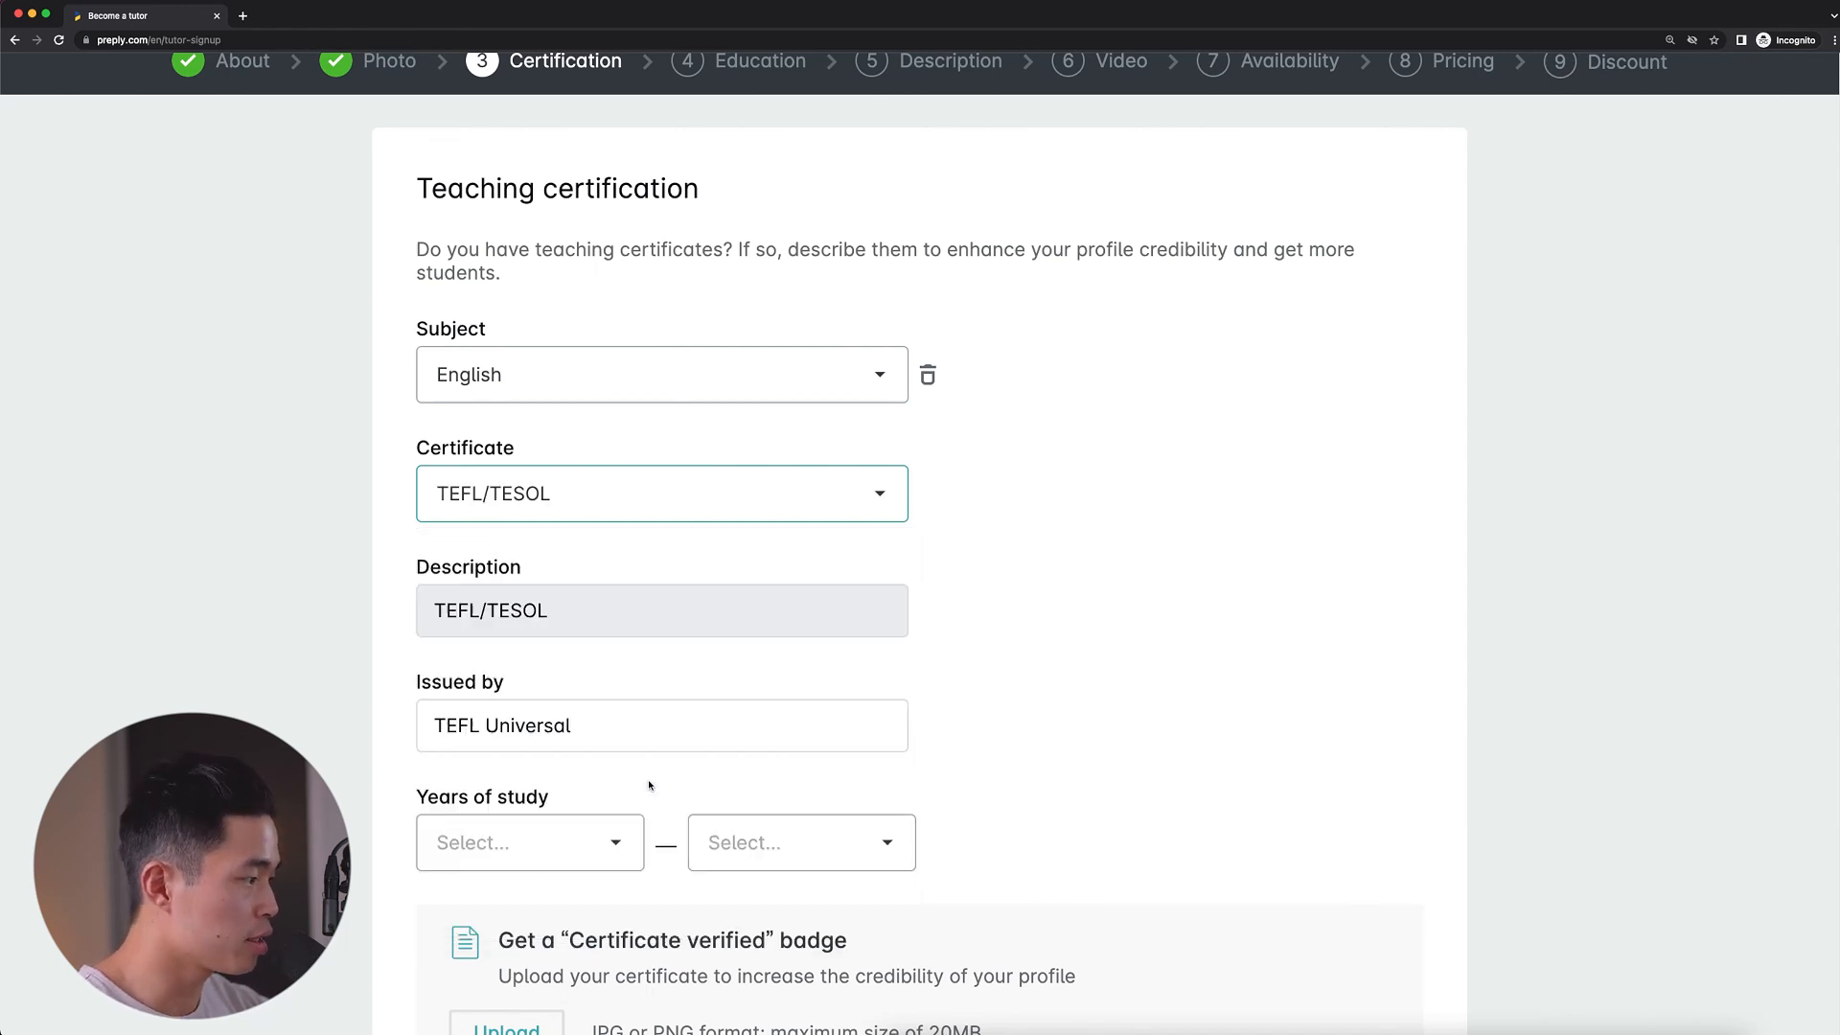
Set the certificate's years of study to 2018–2022 and continue to the Education section without uploading a certificate
{"action": "scroll", "coordinate": [661, 788], "scroll_direction": "down", "scroll_amount": 3}
{"action": "left_click", "coordinate": [554, 554]}
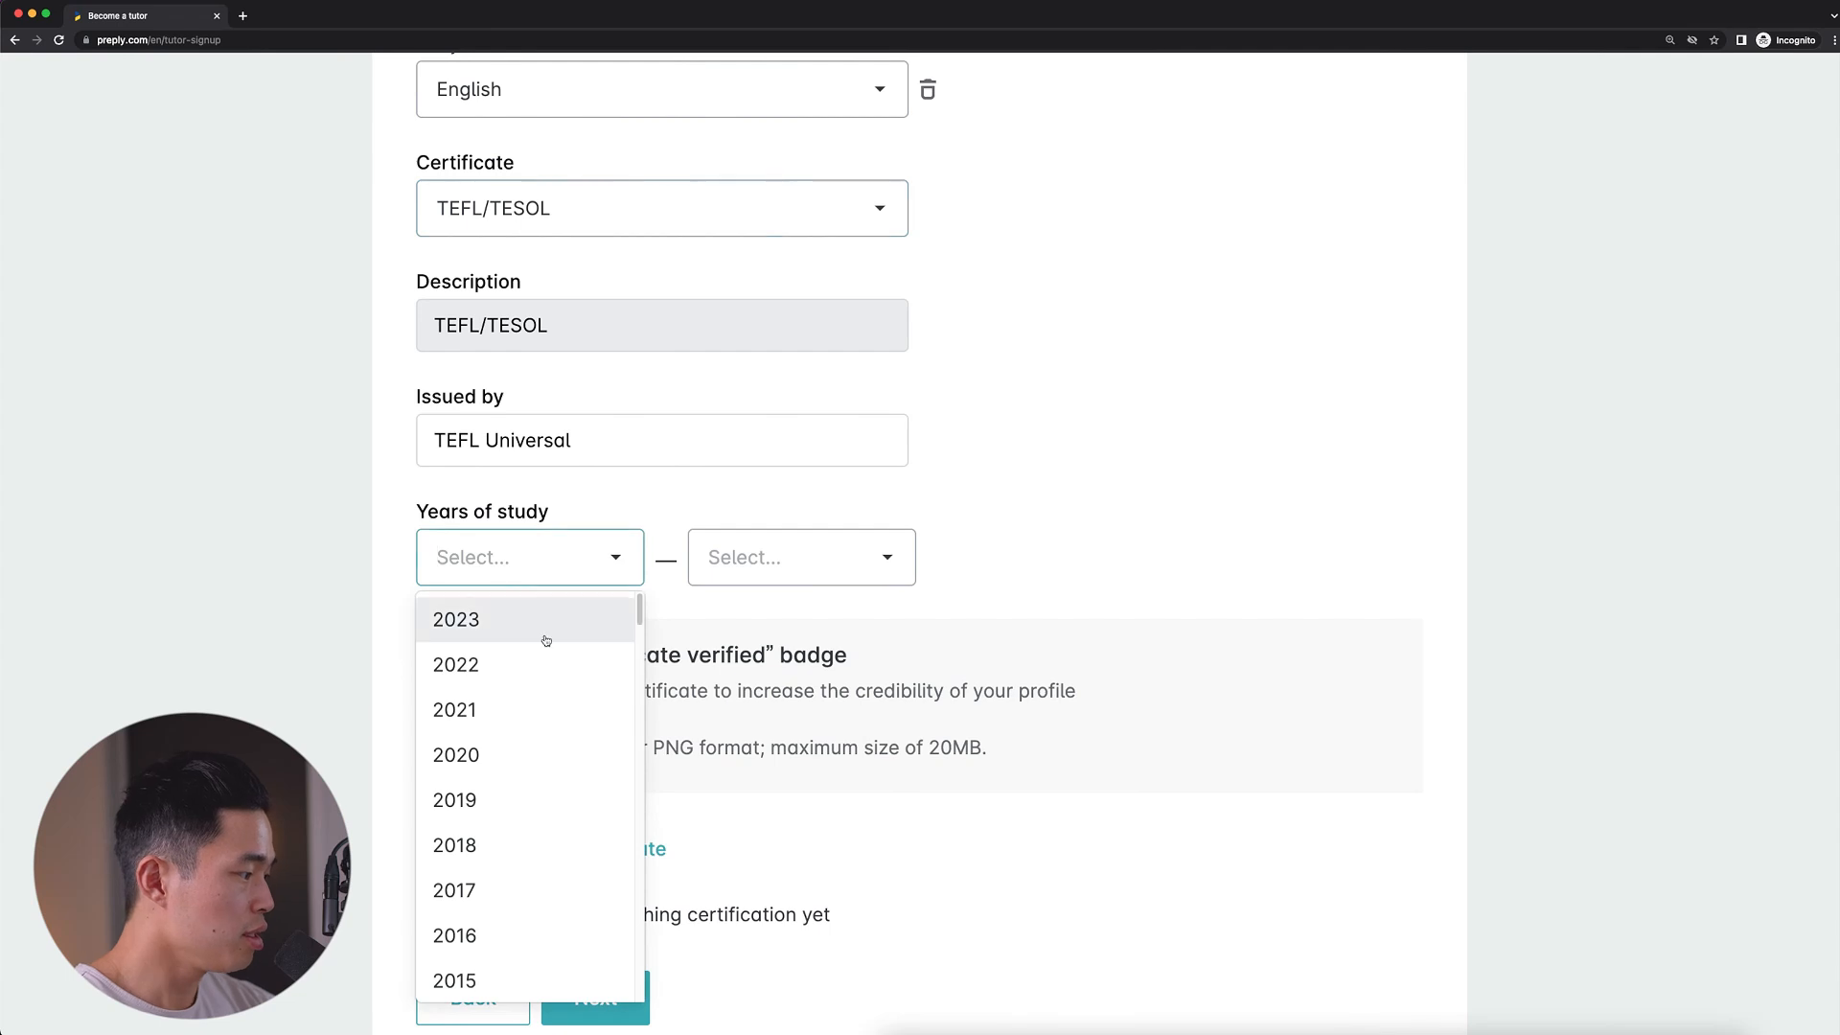
{"action": "left_click", "coordinate": [508, 841]}
{"action": "left_click", "coordinate": [786, 552]}
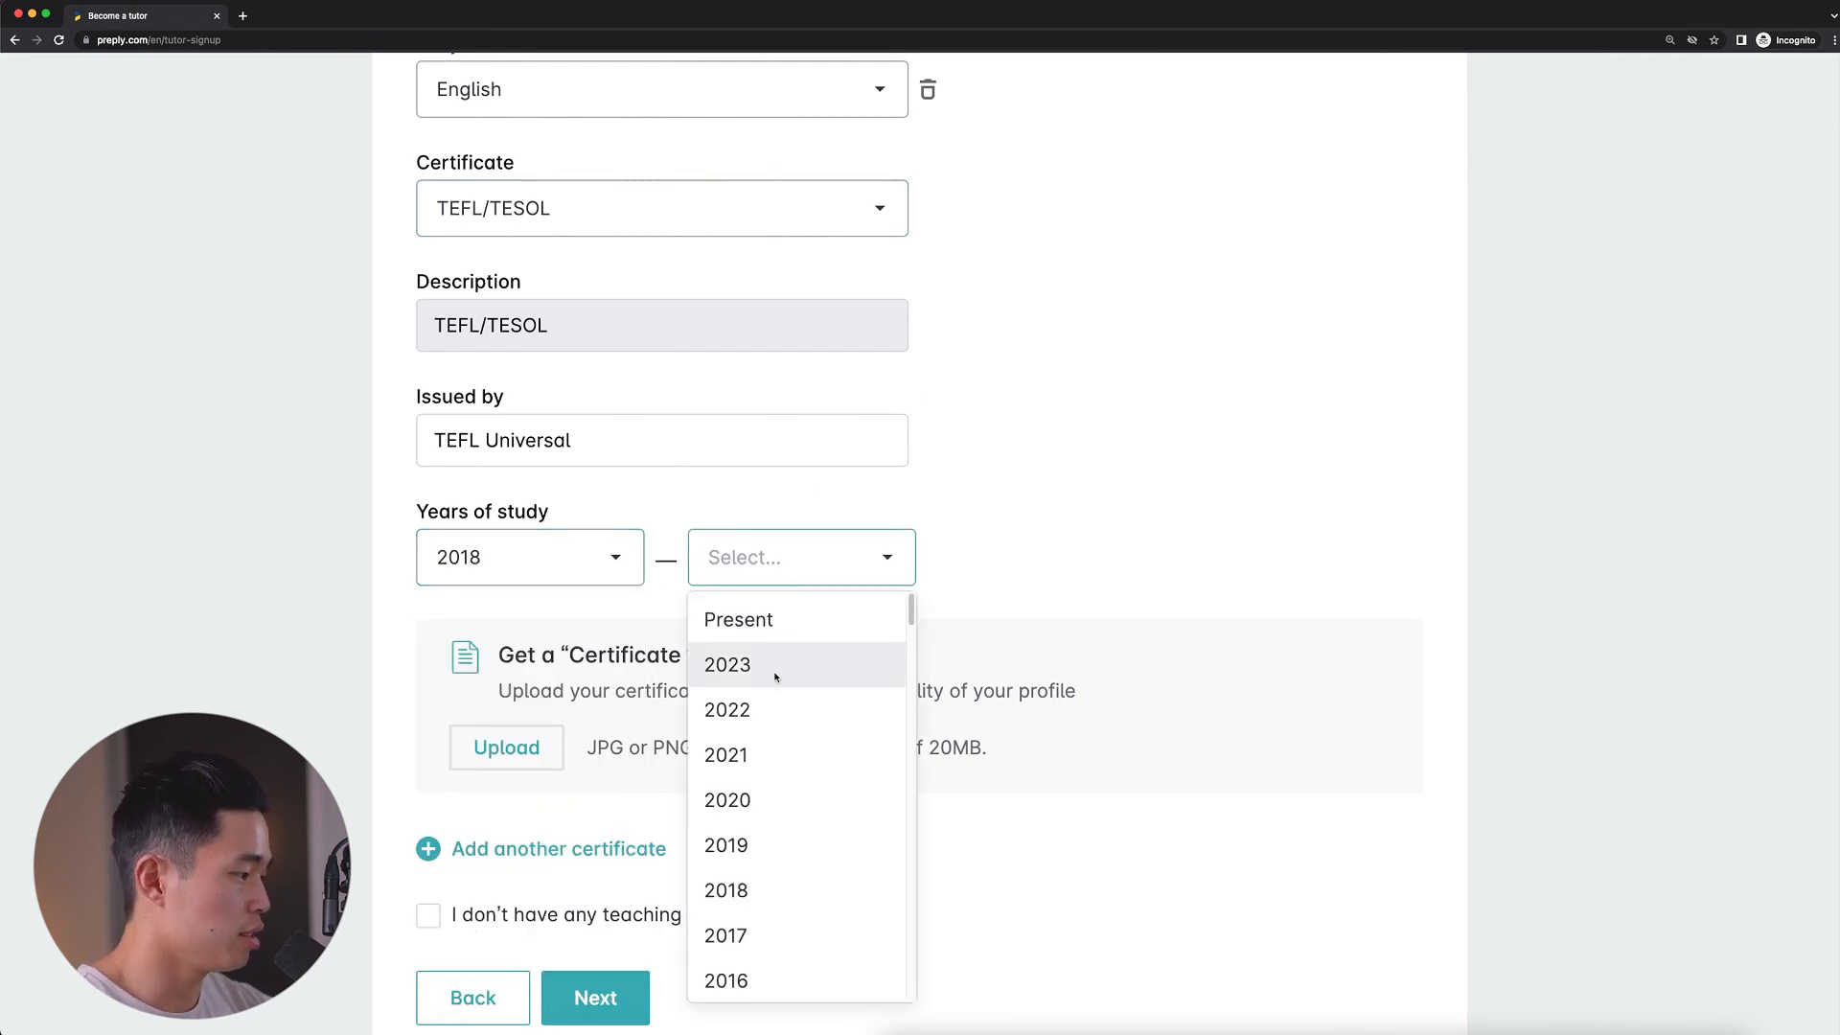
{"action": "left_click", "coordinate": [824, 709]}
{"action": "scroll", "coordinate": [1290, 581], "scroll_direction": "down", "scroll_amount": 2}
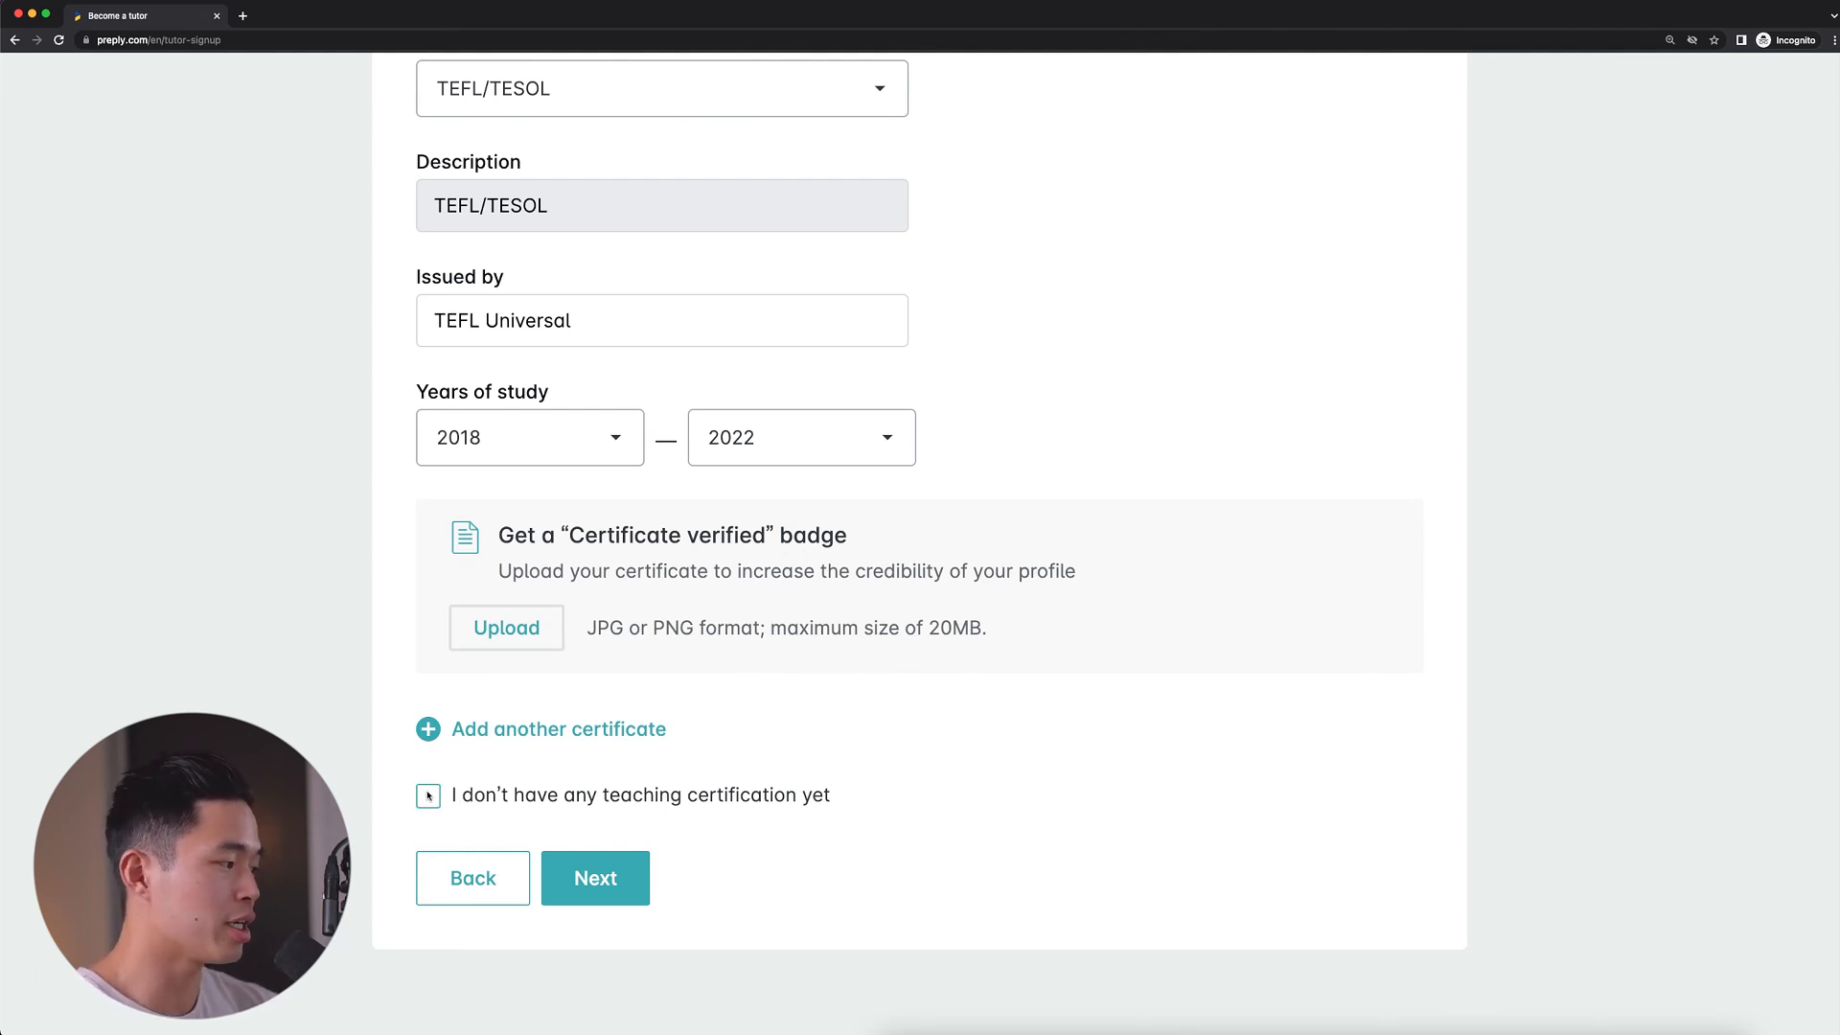
{"action": "left_click", "coordinate": [603, 898]}
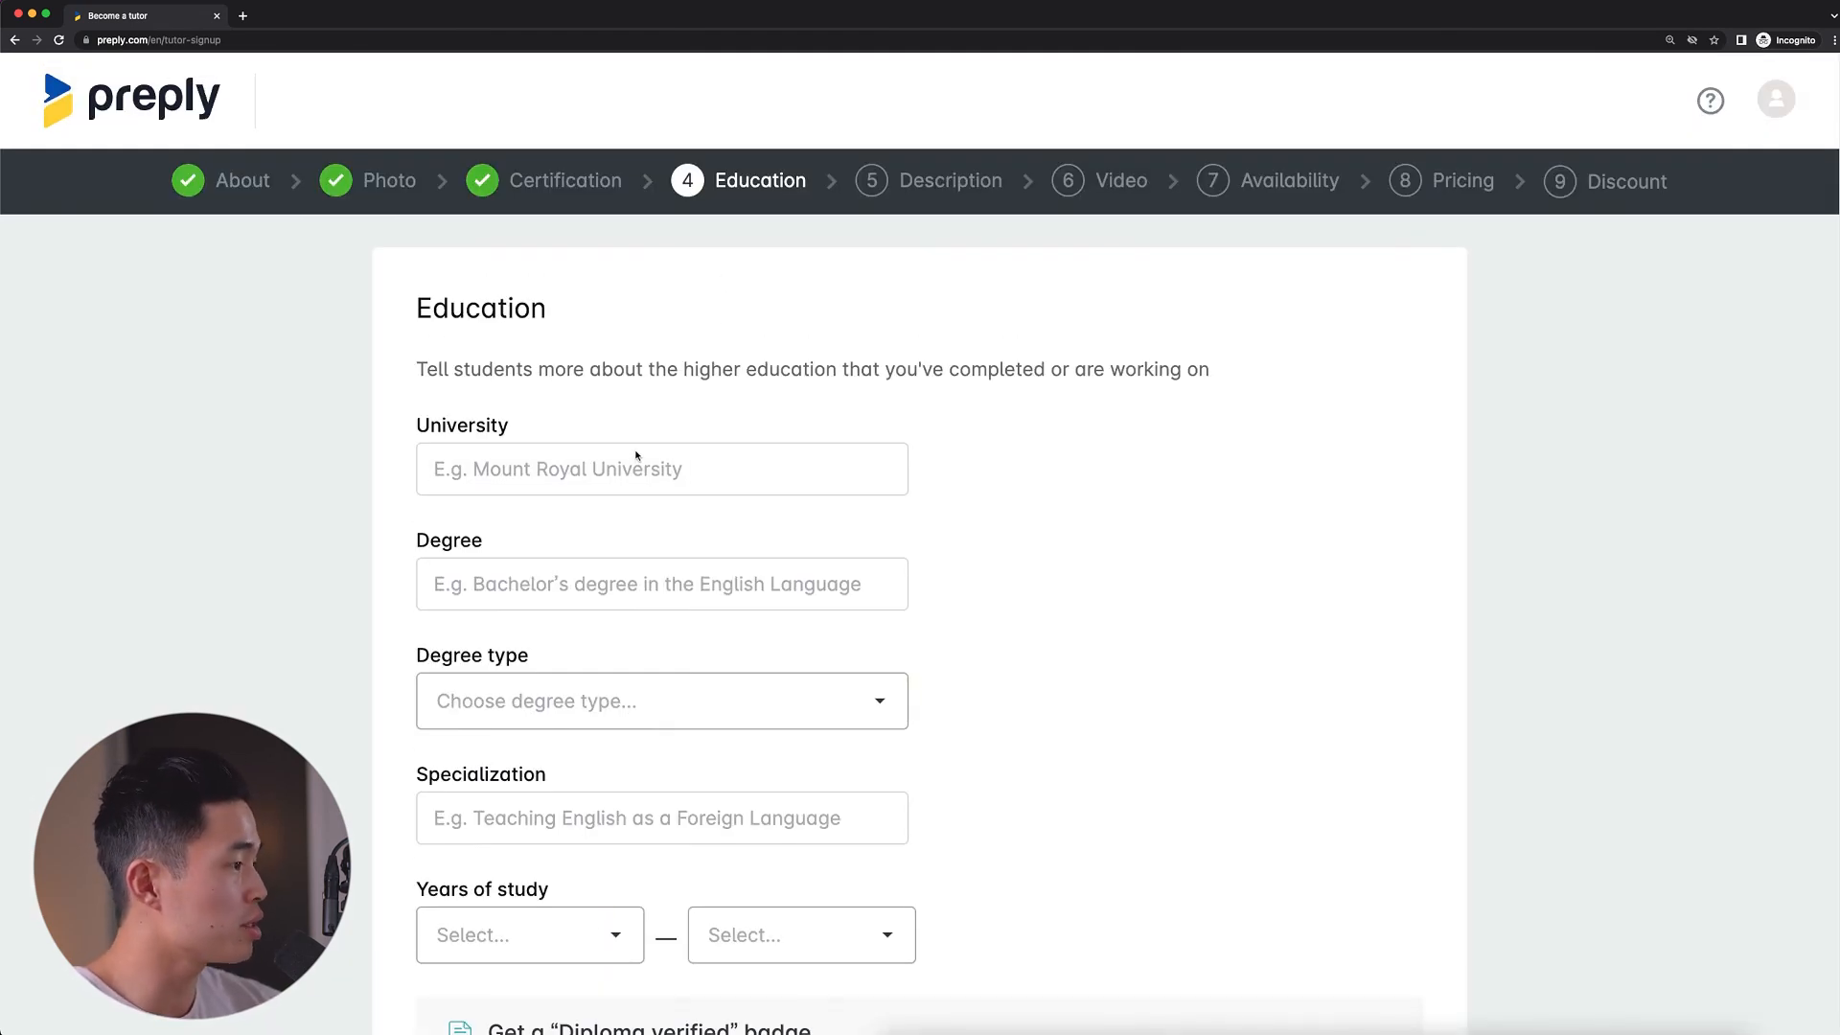
Enter UCLA as the university, Psychobiology as the degree, Other degree as the degree type and Psychology as the specialization
{"action": "scroll", "coordinate": [1240, 579], "scroll_direction": "down", "scroll_amount": 5}
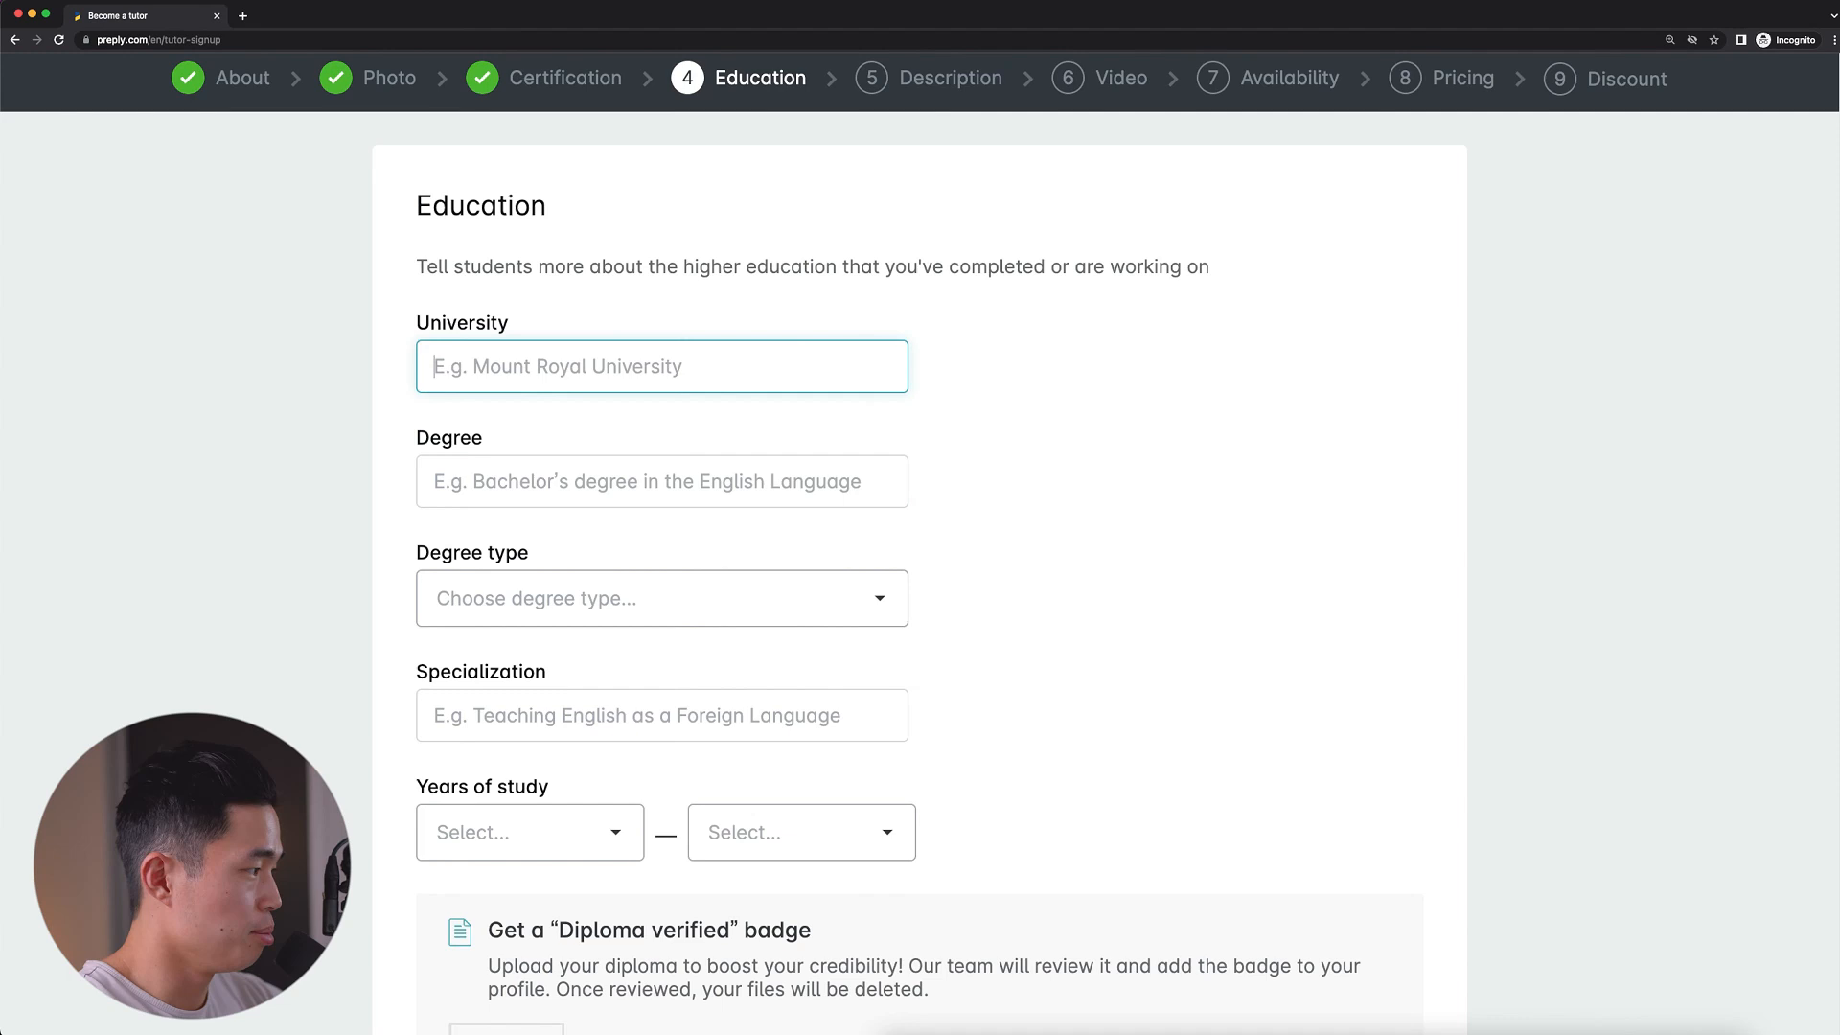
{"action": "type", "text": "UC"}
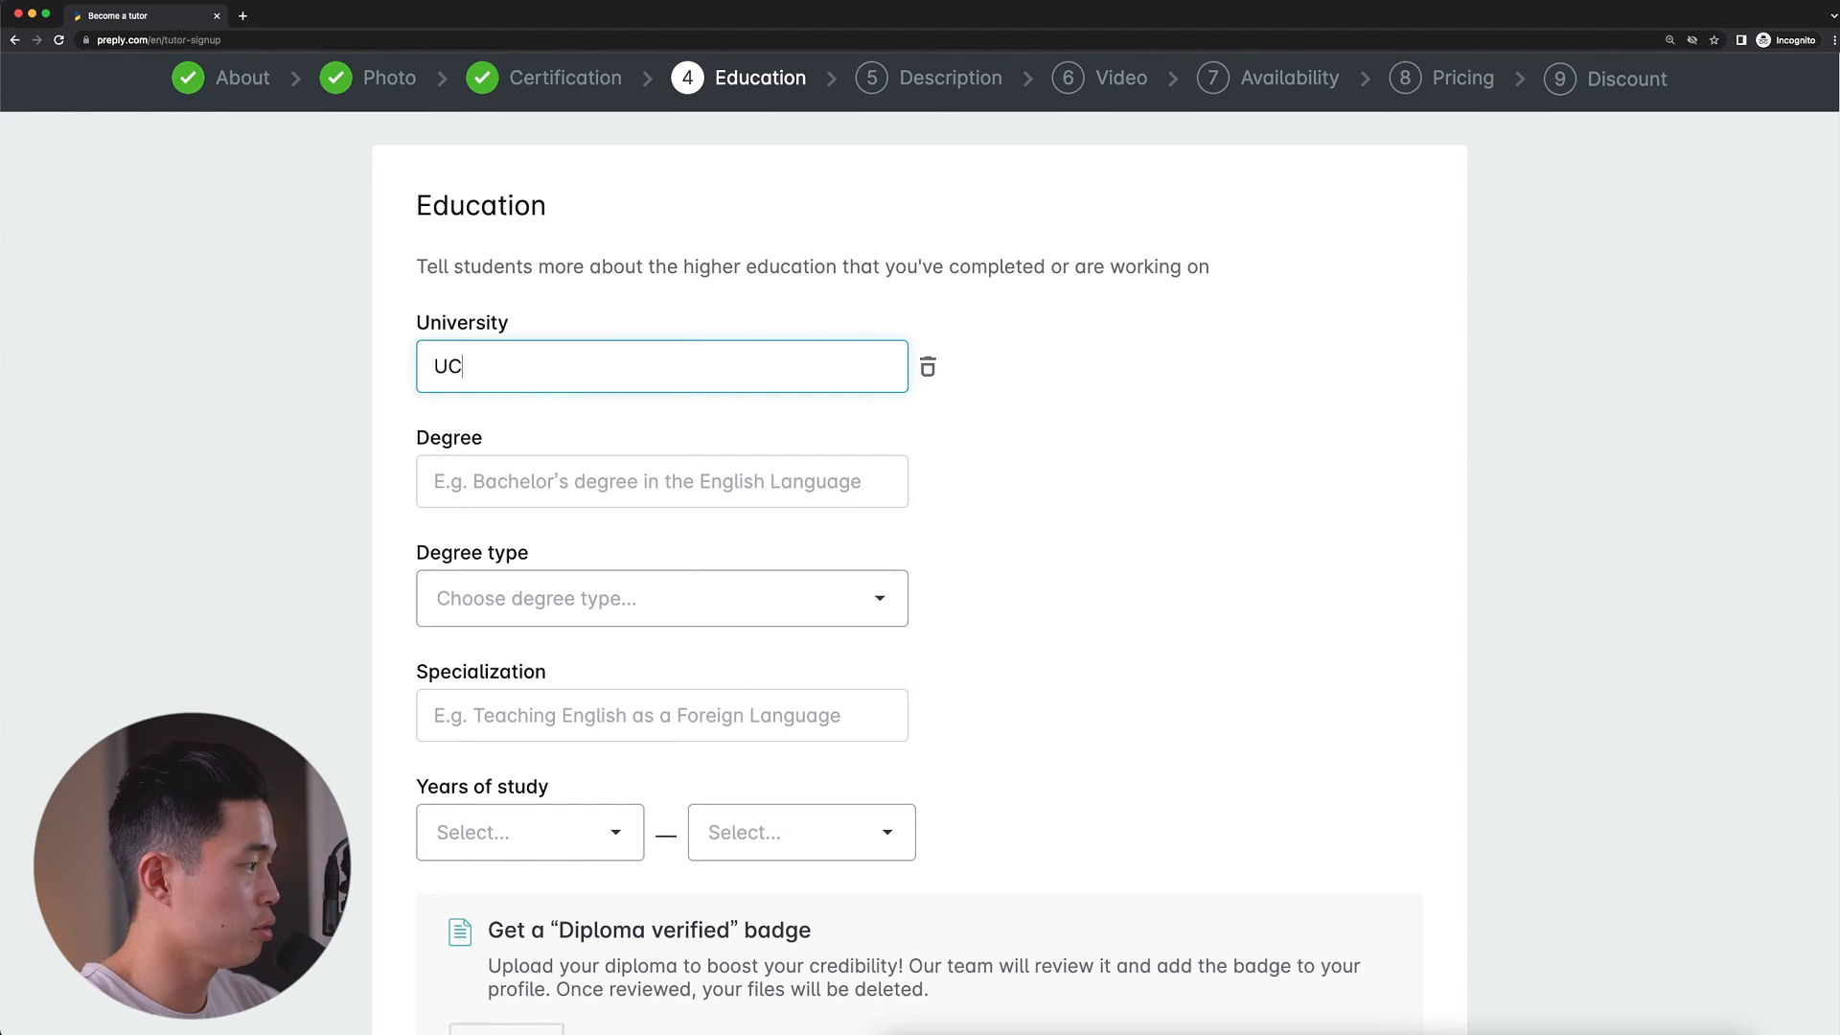
{"action": "type", "text": "LA"}
{"action": "left_click", "coordinate": [575, 480]}
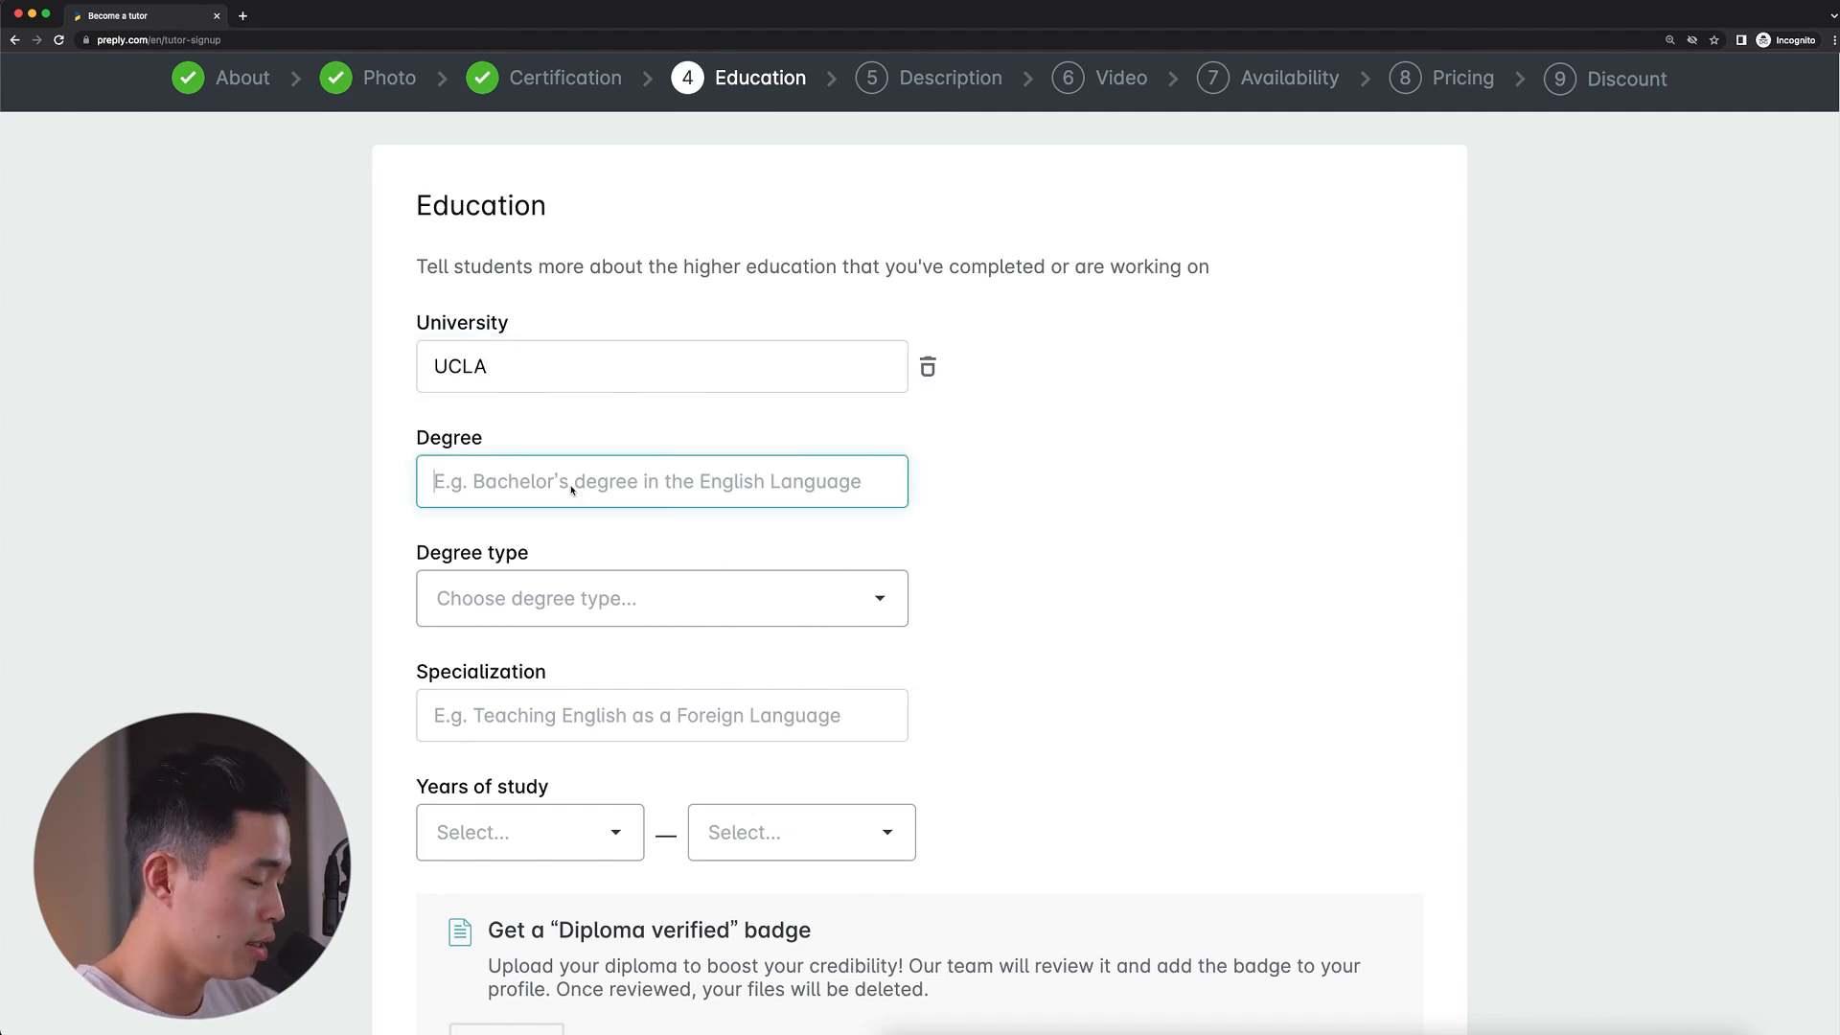
{"action": "type", "text": "Psychobiology"}
{"action": "left_click", "coordinate": [586, 613]}
{"action": "left_click", "coordinate": [575, 748]}
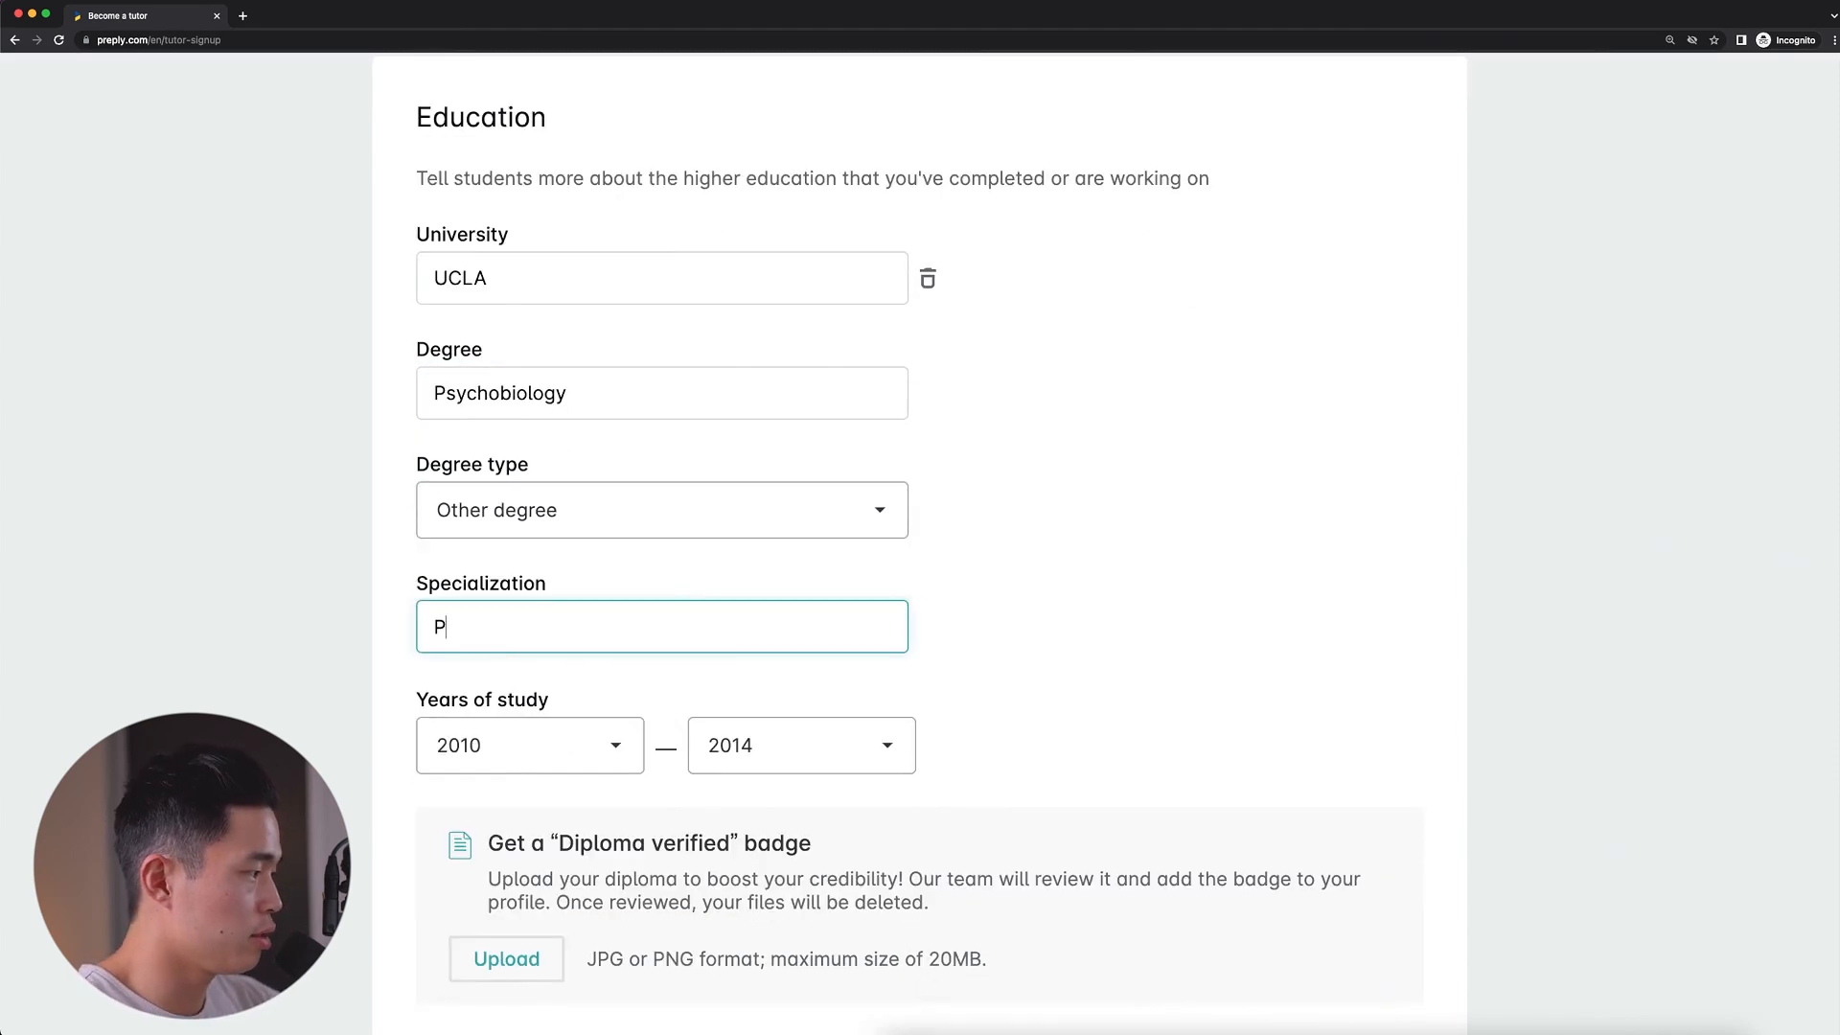
{"action": "type", "text": "sychology"}
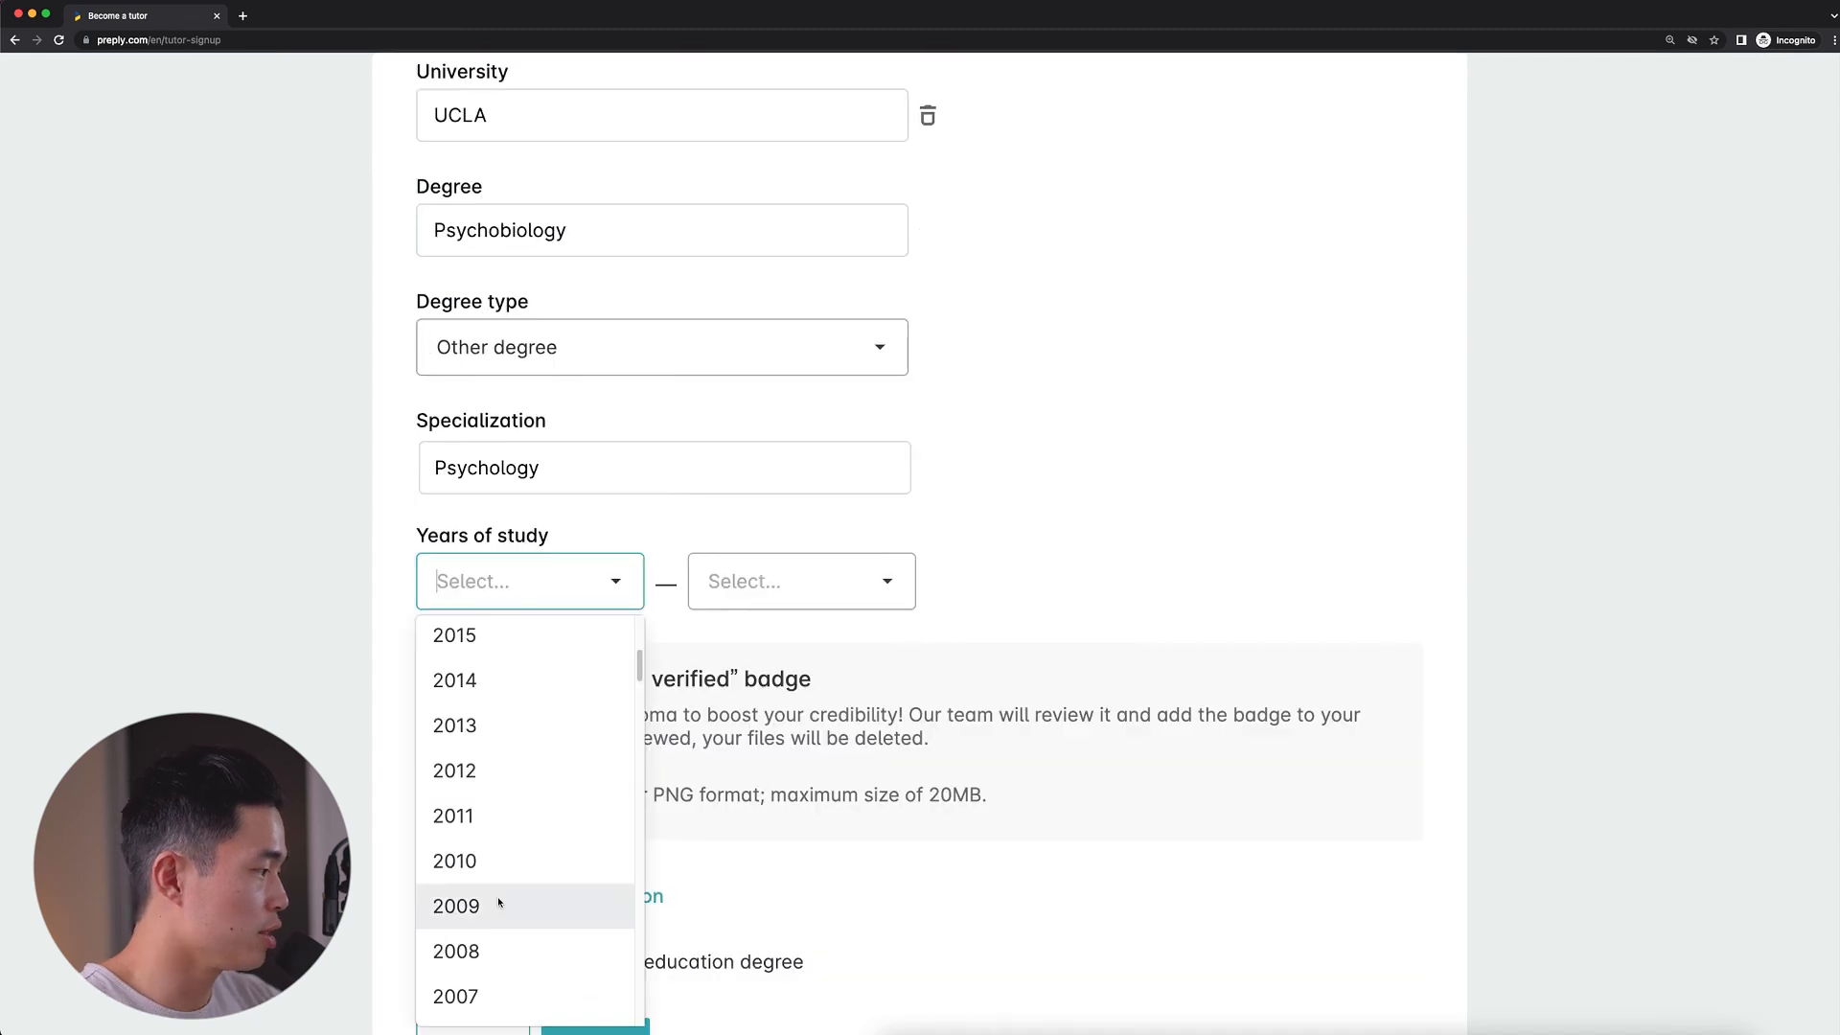
Set the years of study to 2010–2014 and continue to the Description section without uploading a diploma
{"action": "left_click", "coordinate": [484, 860]}
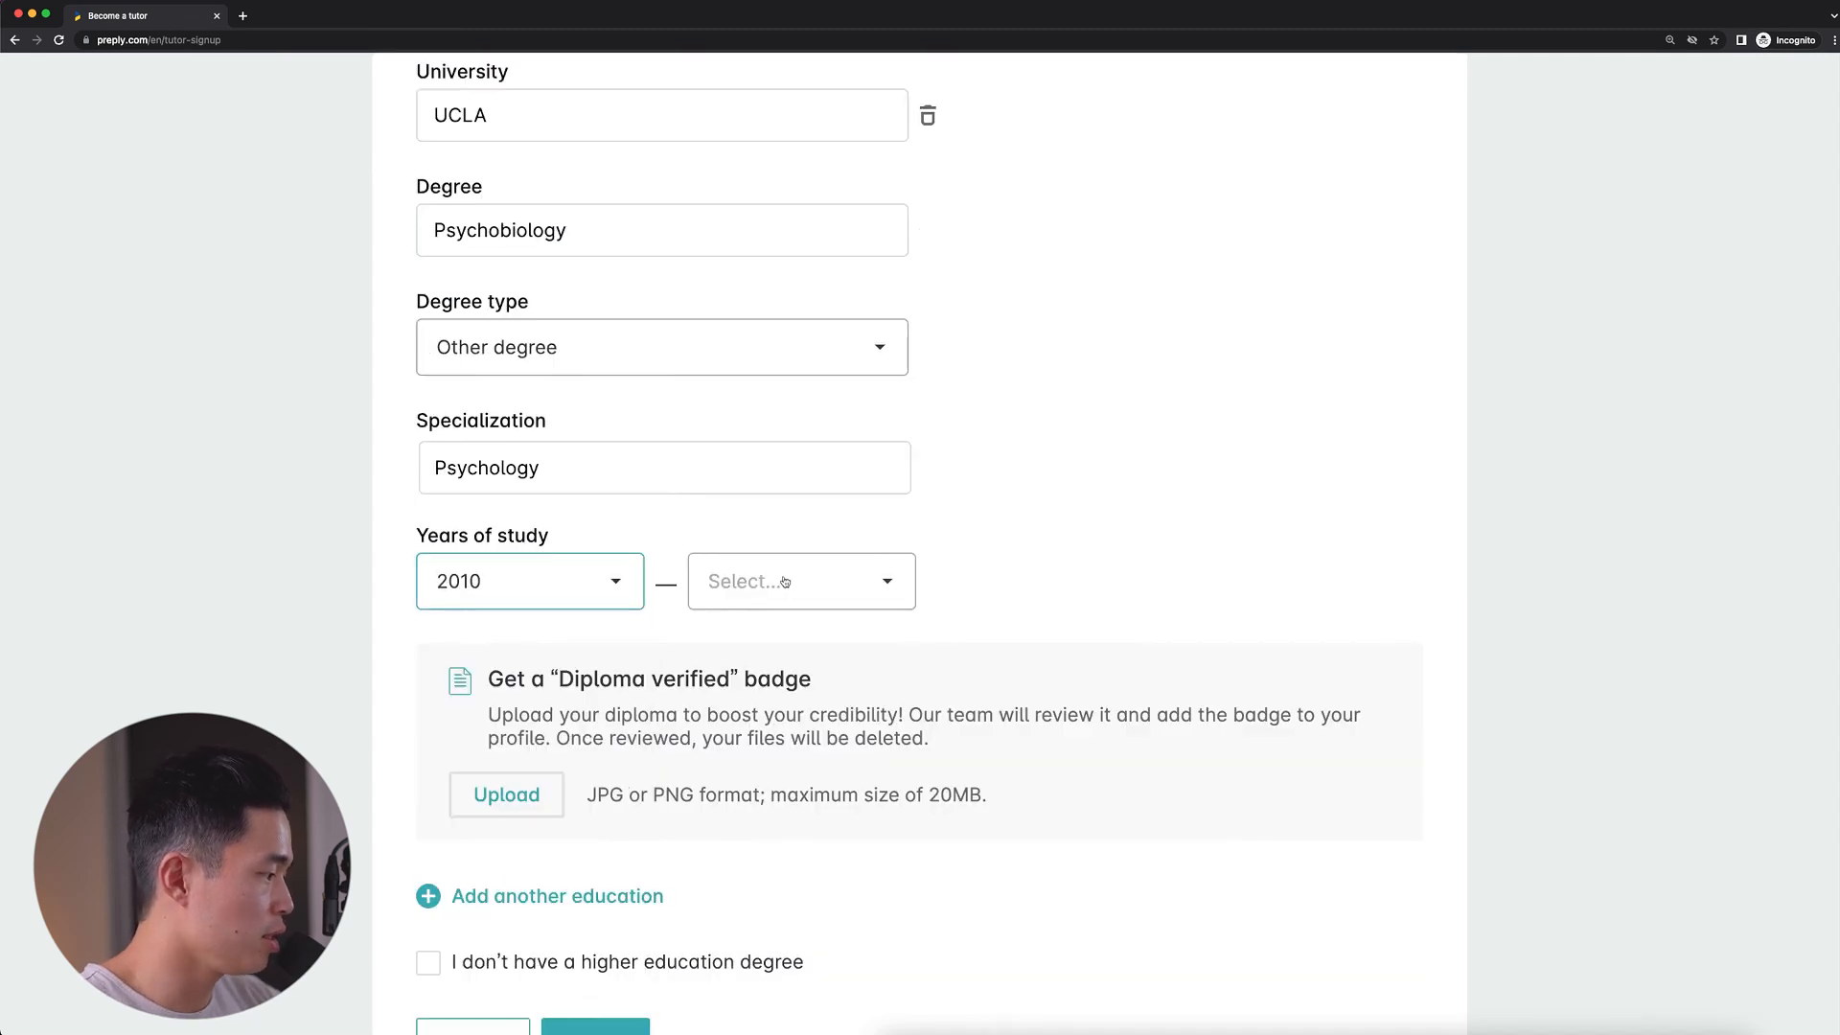
{"action": "left_click", "coordinate": [785, 582]}
{"action": "scroll", "coordinate": [766, 845], "scroll_direction": "down", "scroll_amount": 5}
{"action": "left_click", "coordinate": [757, 707]}
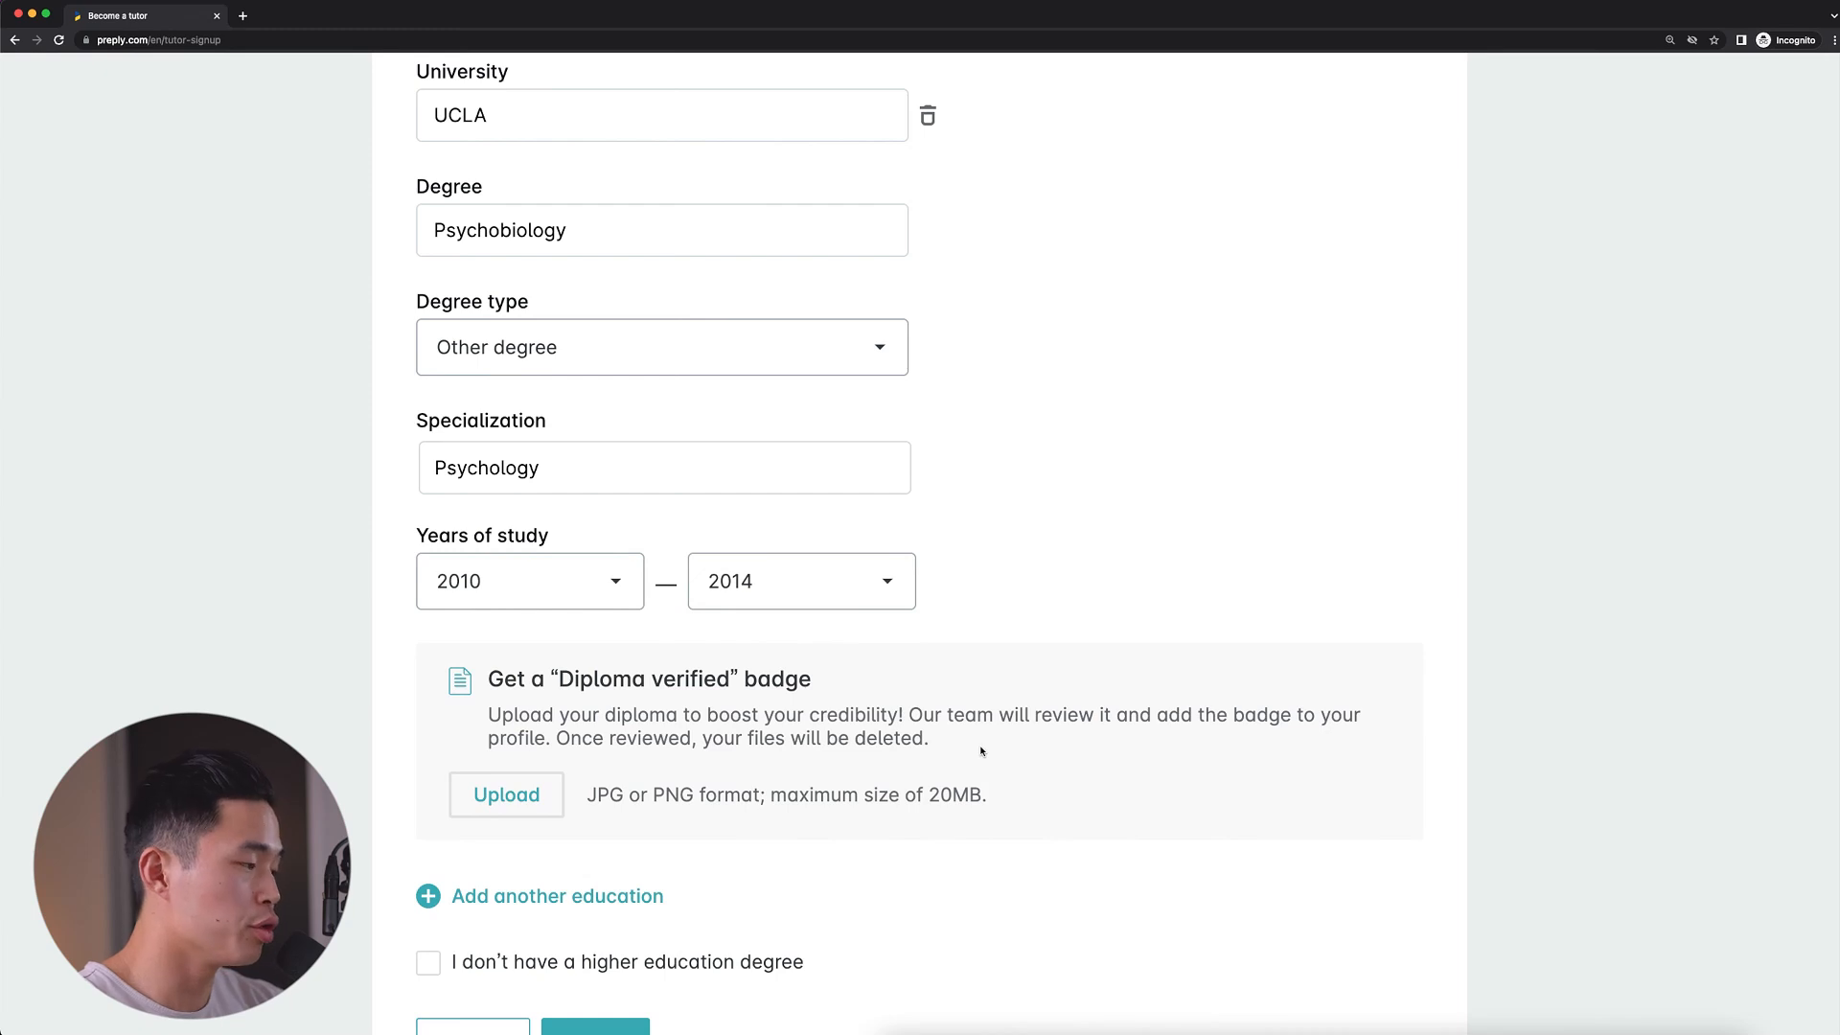
{"action": "scroll", "coordinate": [390, 806], "scroll_direction": "down", "scroll_amount": 1}
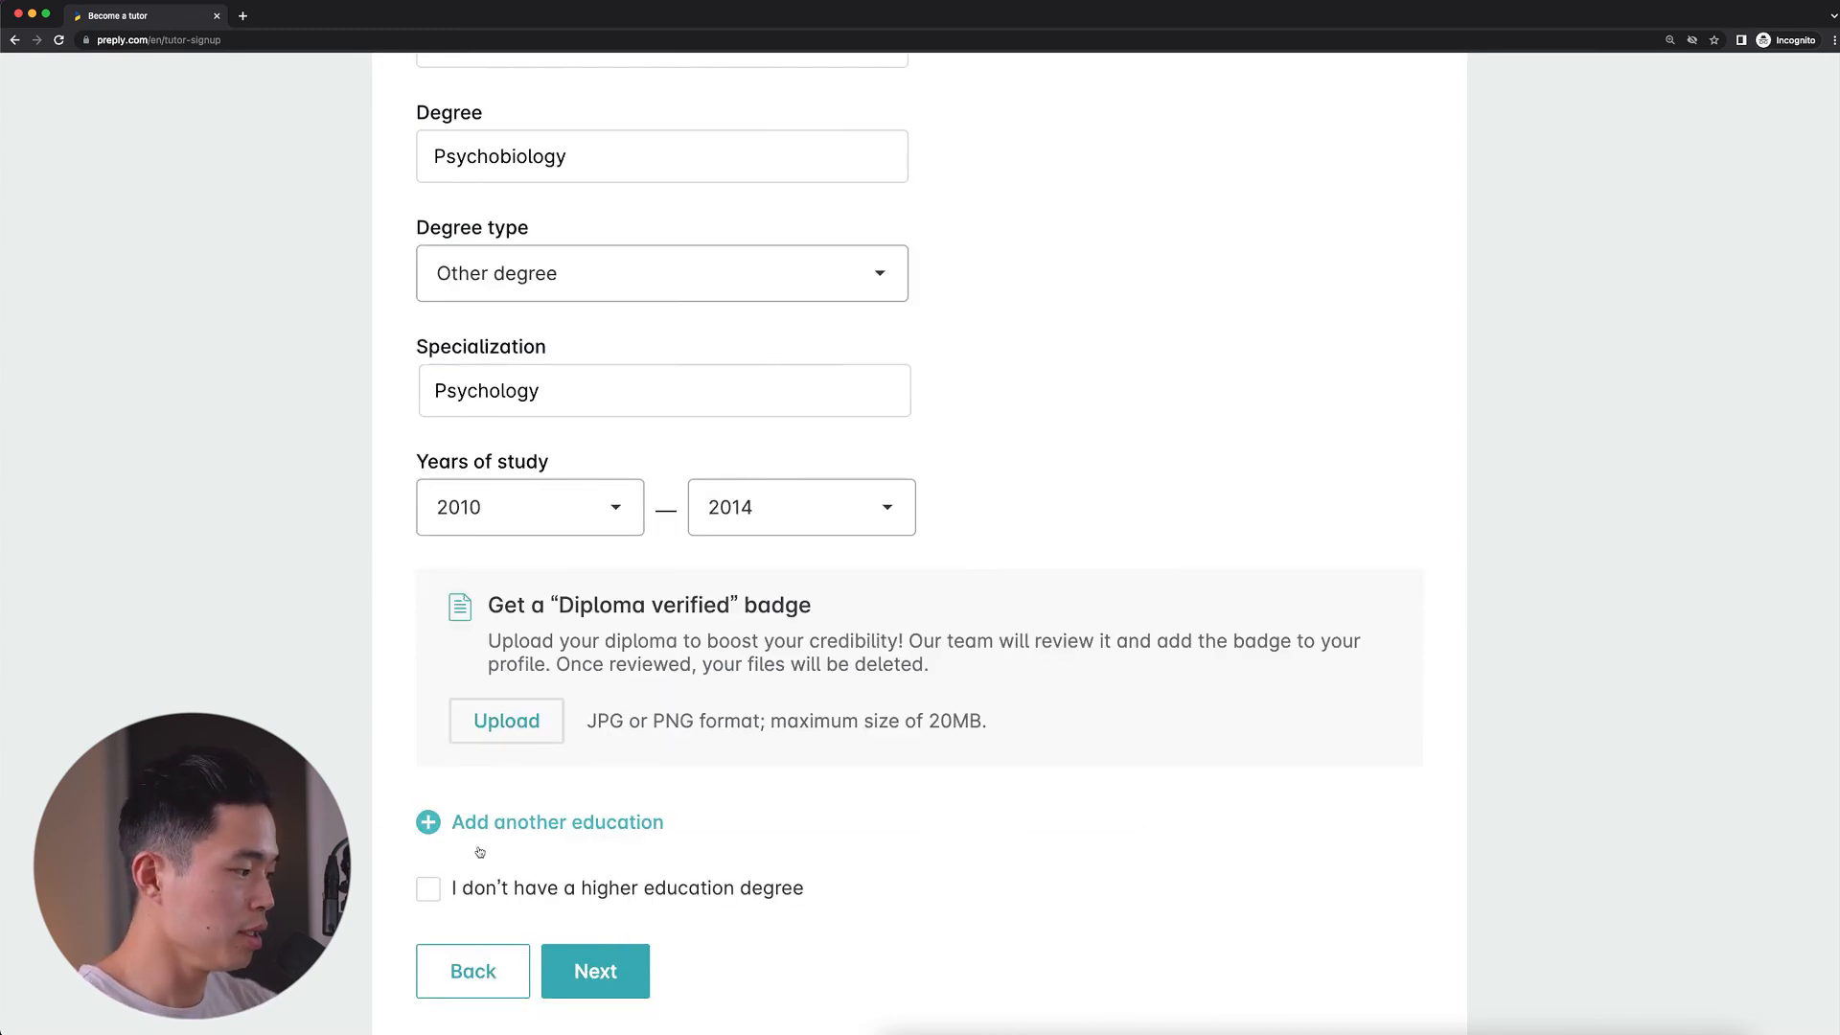
{"action": "left_click", "coordinate": [595, 976]}
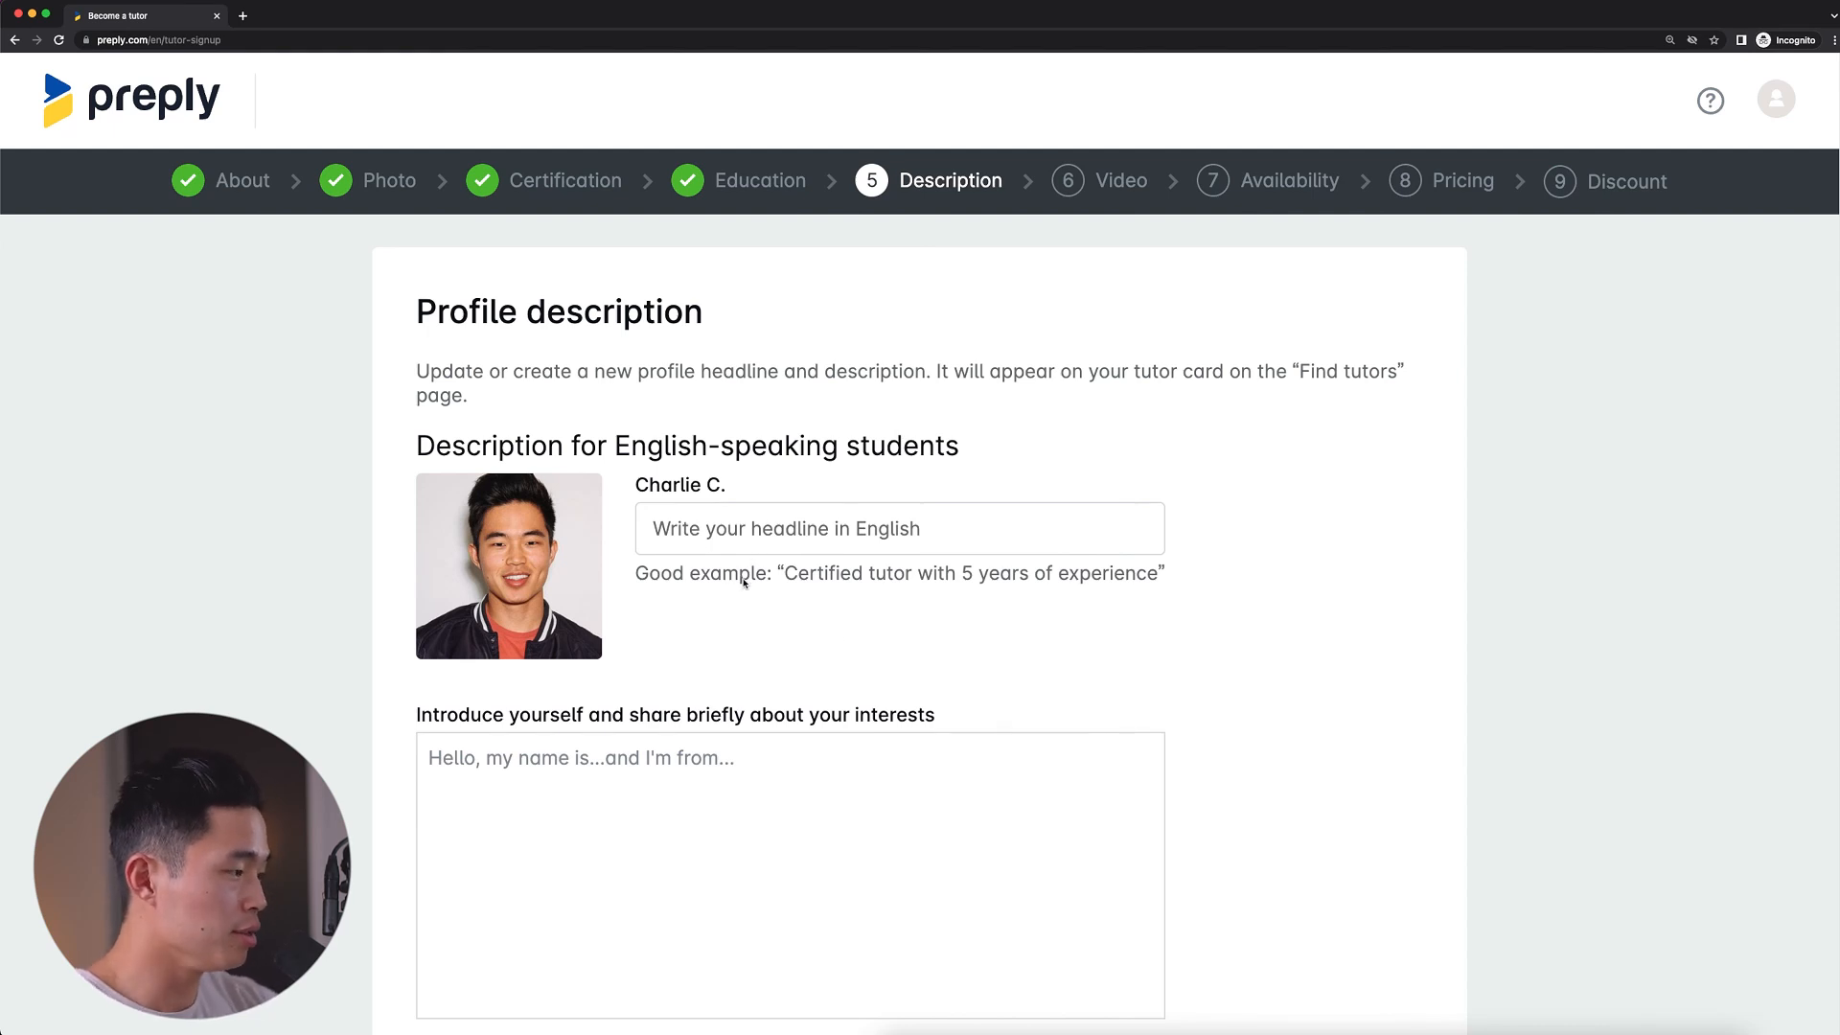
Write the profile headline "Certified English Teacher with 4 years experience"
{"action": "left_click", "coordinate": [875, 533]}
{"action": "type", "text": "Certifi"}
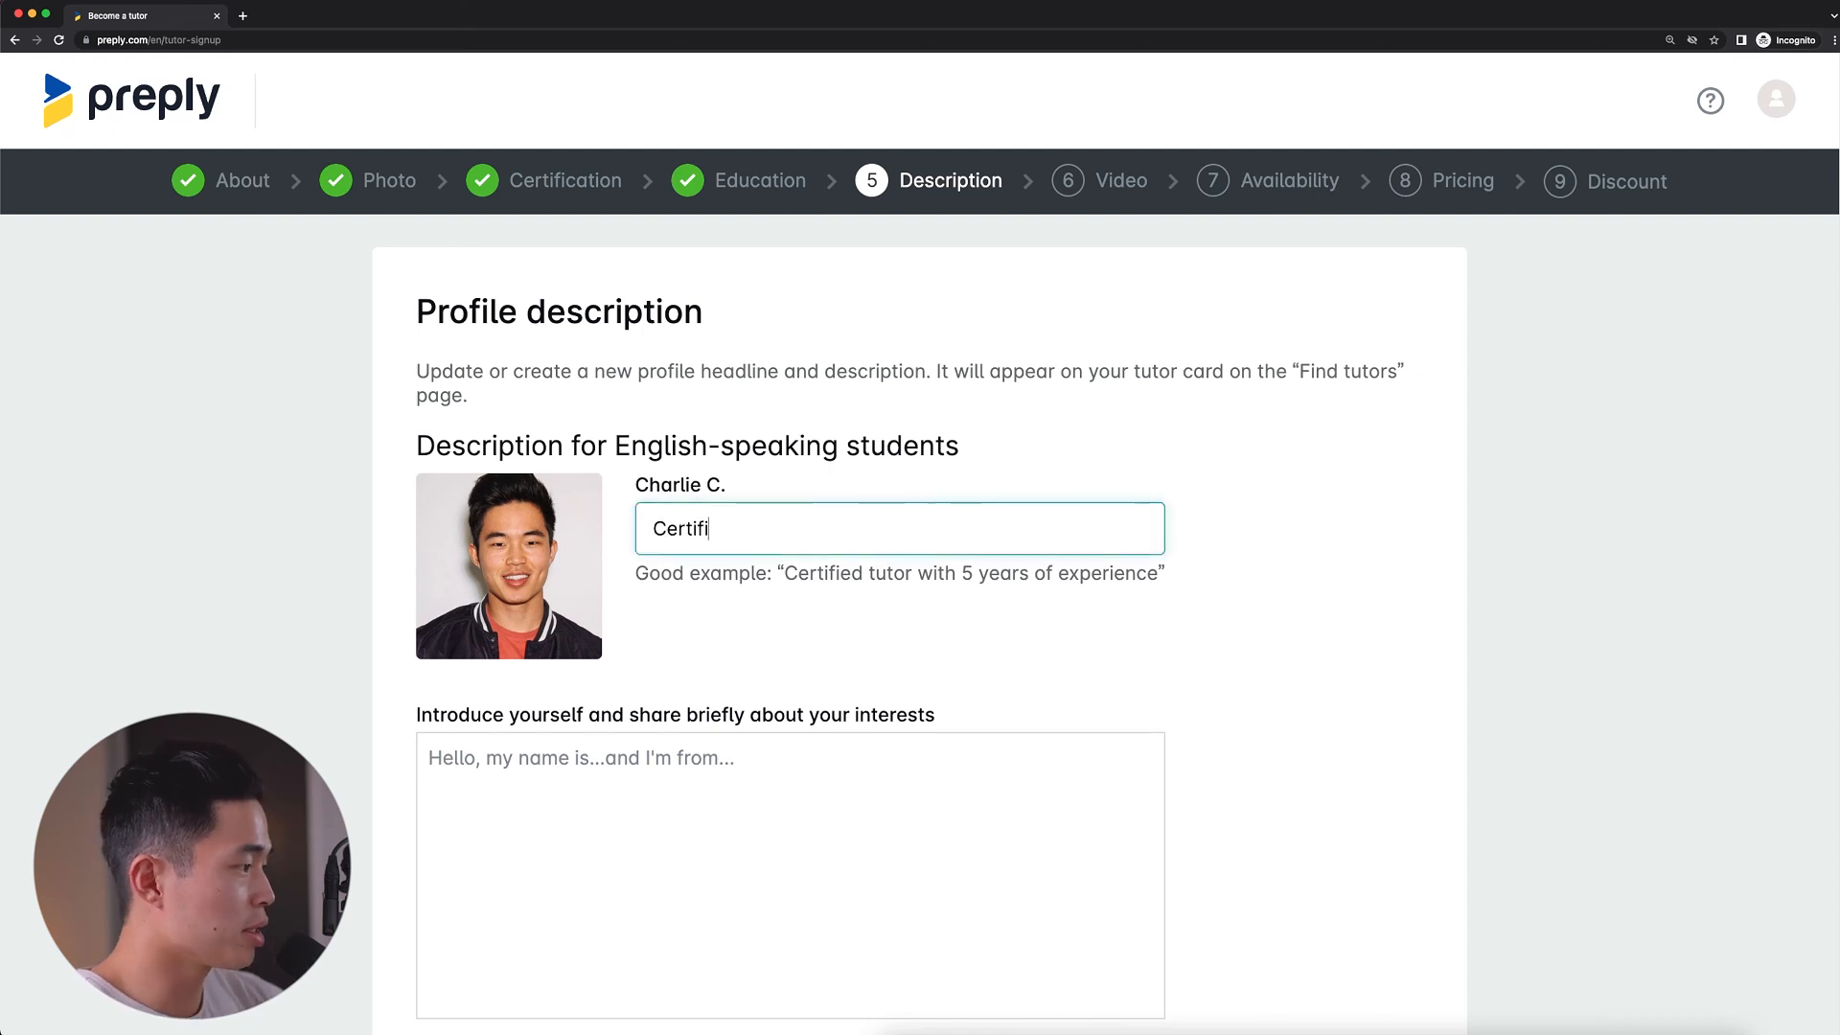
{"action": "type", "text": "ed English Teacher"}
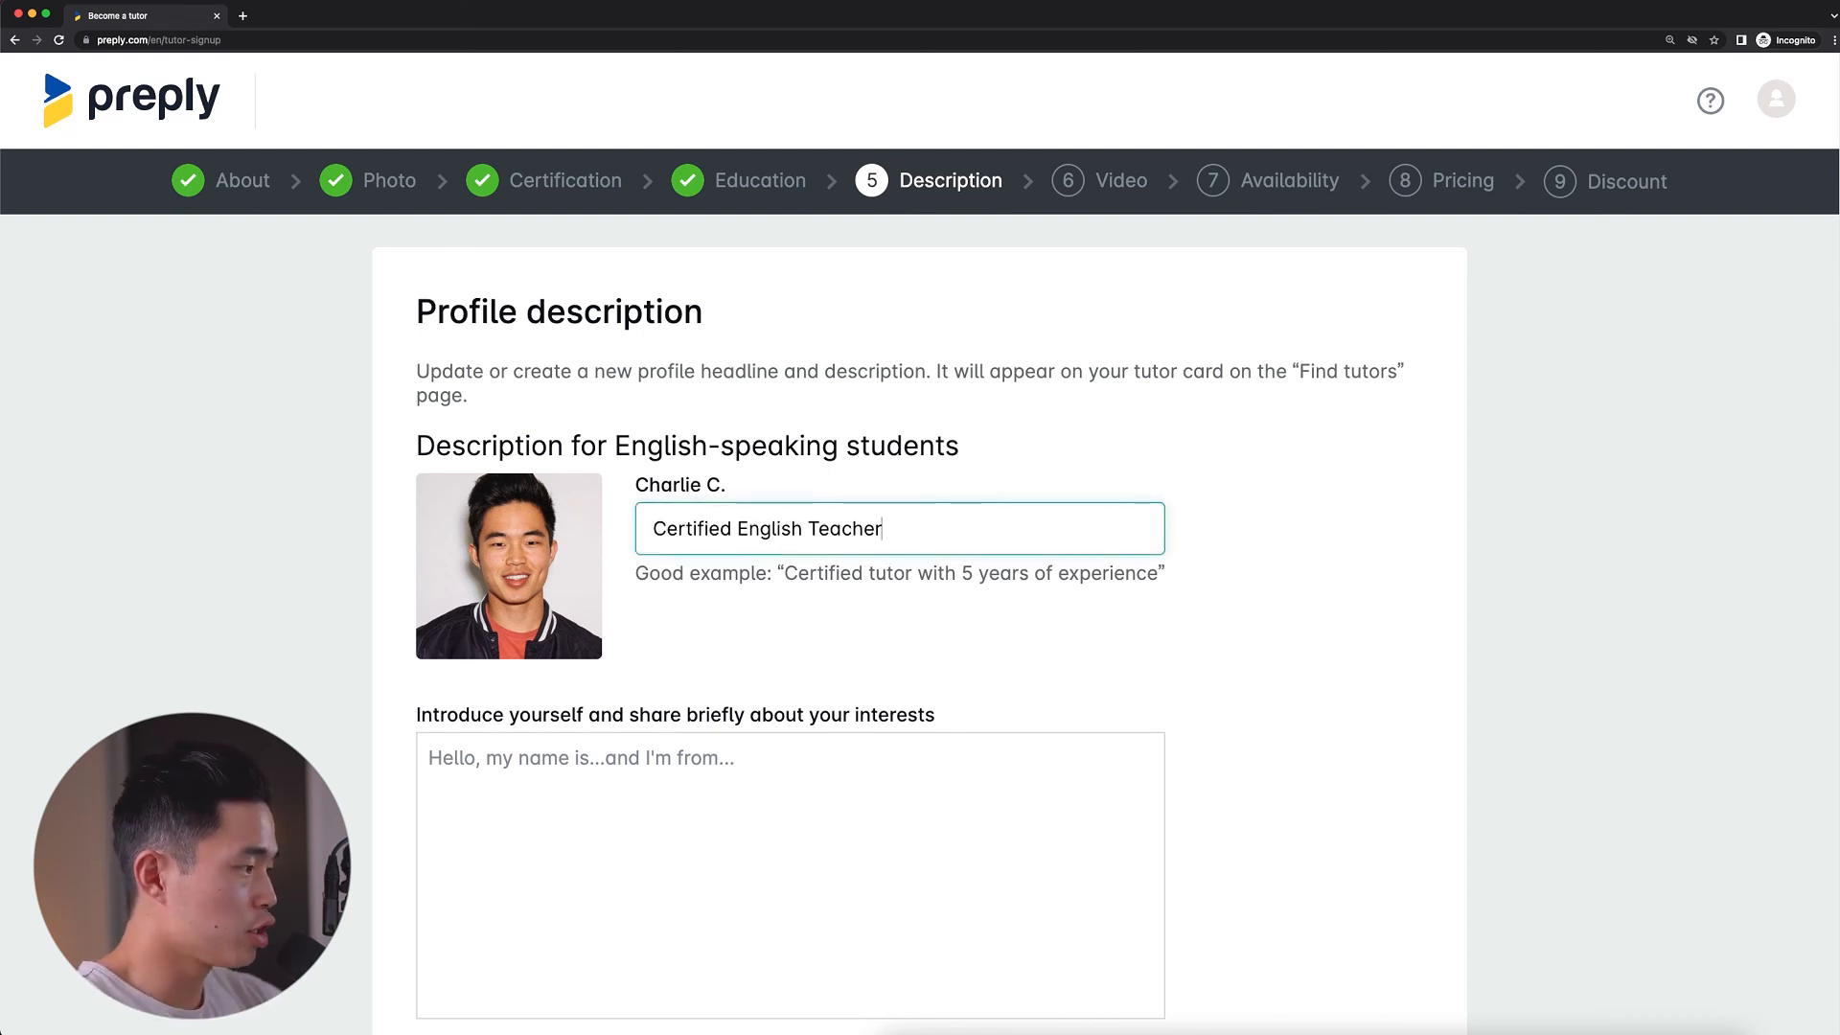
{"action": "type", "text": " with 4 year"}
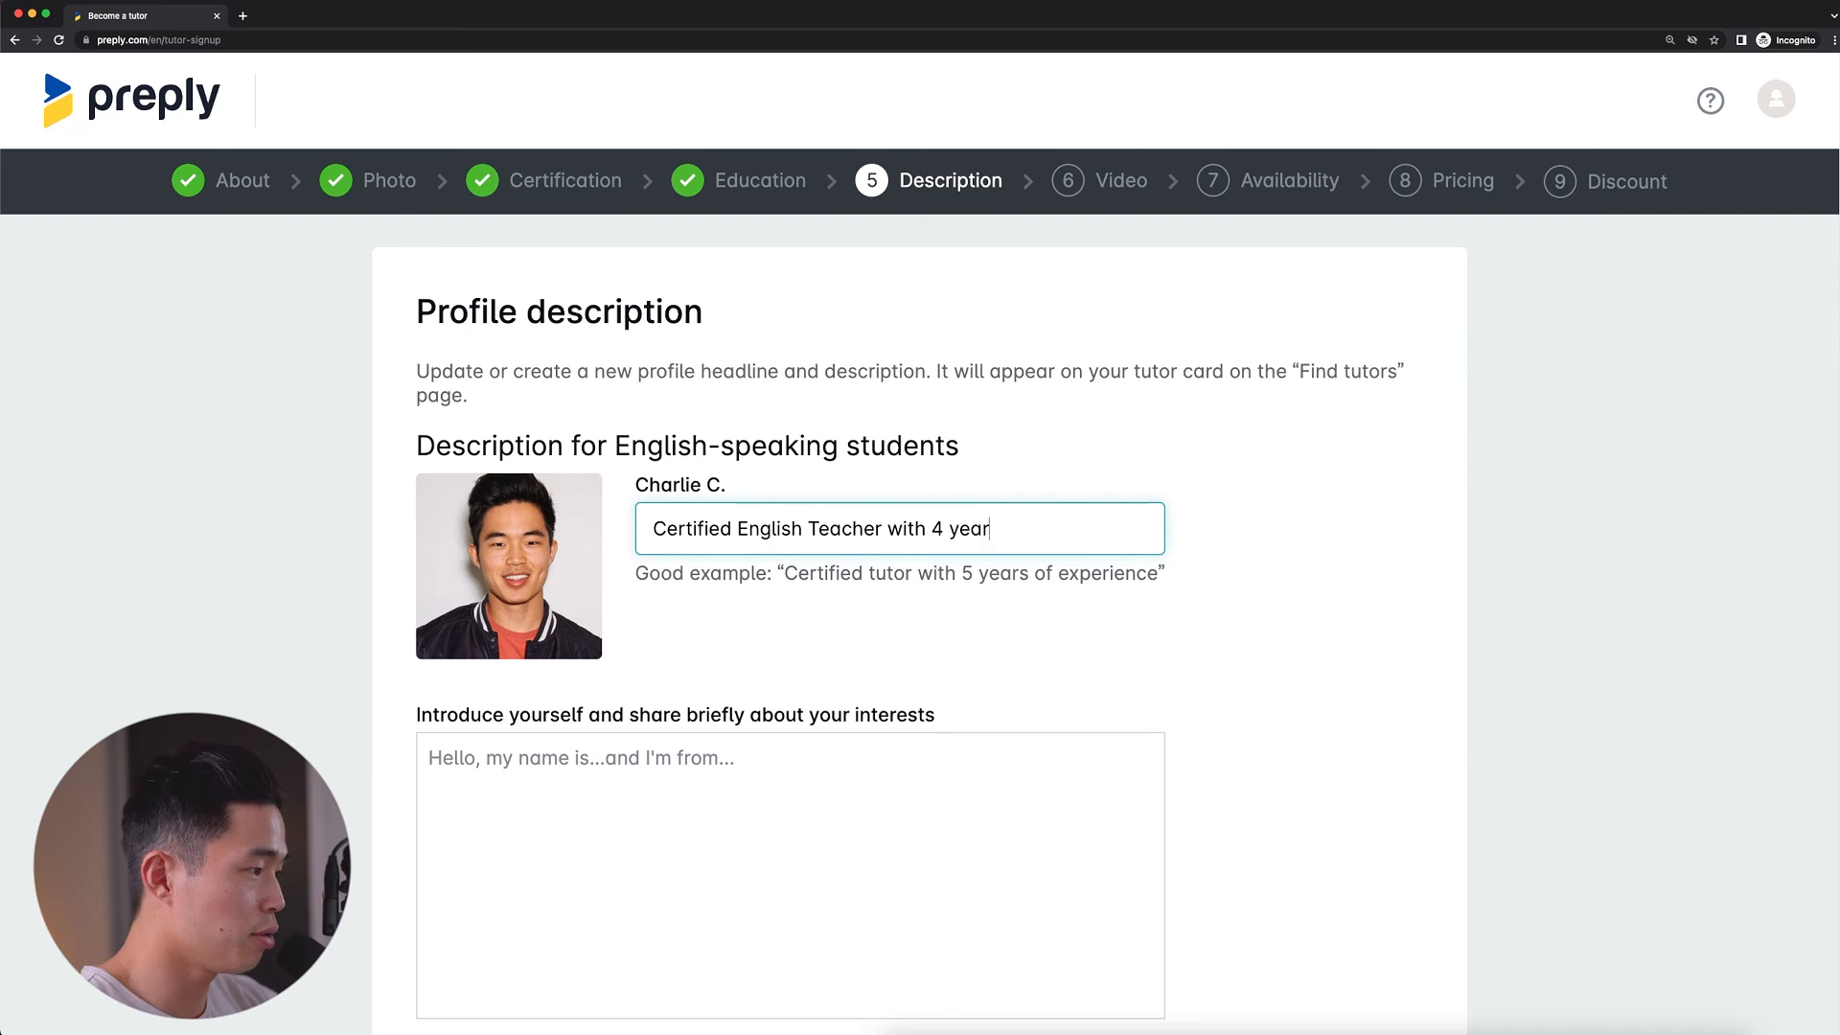
{"action": "type", "text": "s experience"}
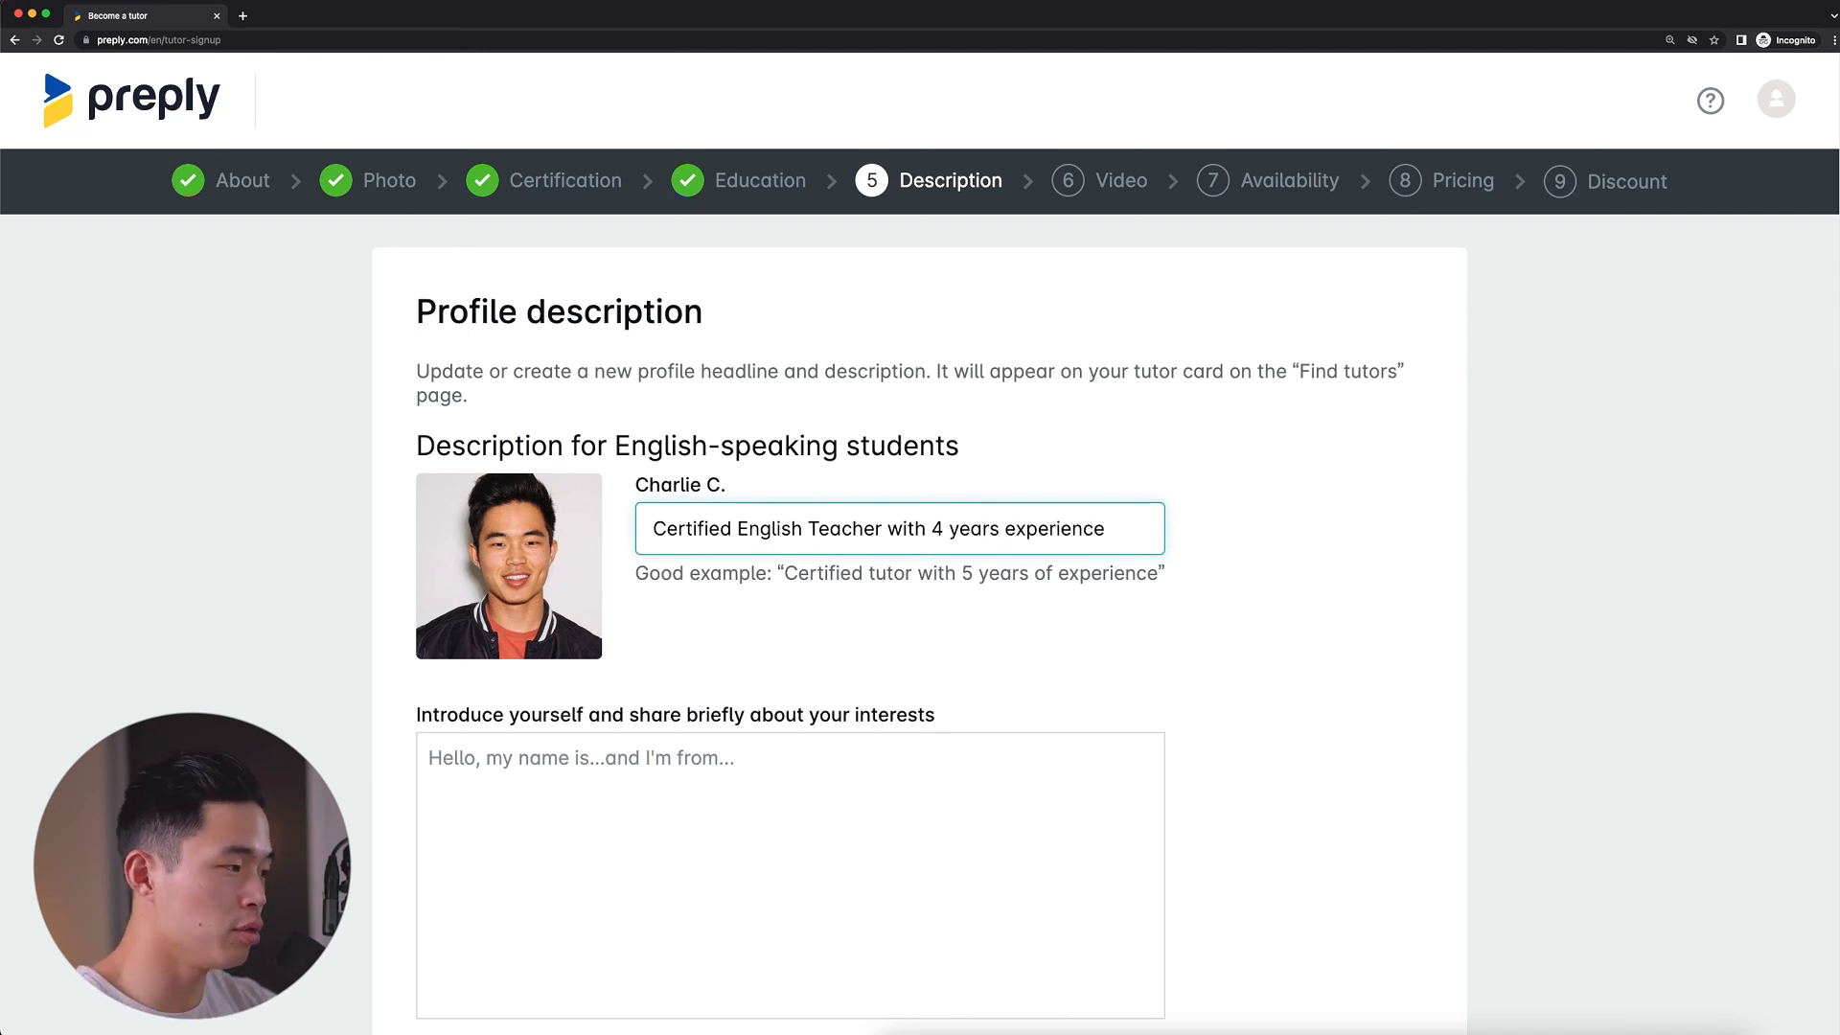
Write a self-introduction covering college, English tutoring, YouTube videos and tennis, and describe 4 years of teaching experience, the certification and a memorization-plus-conversation methodology
{"action": "scroll", "coordinate": [978, 440], "scroll_direction": "down", "scroll_amount": 3}
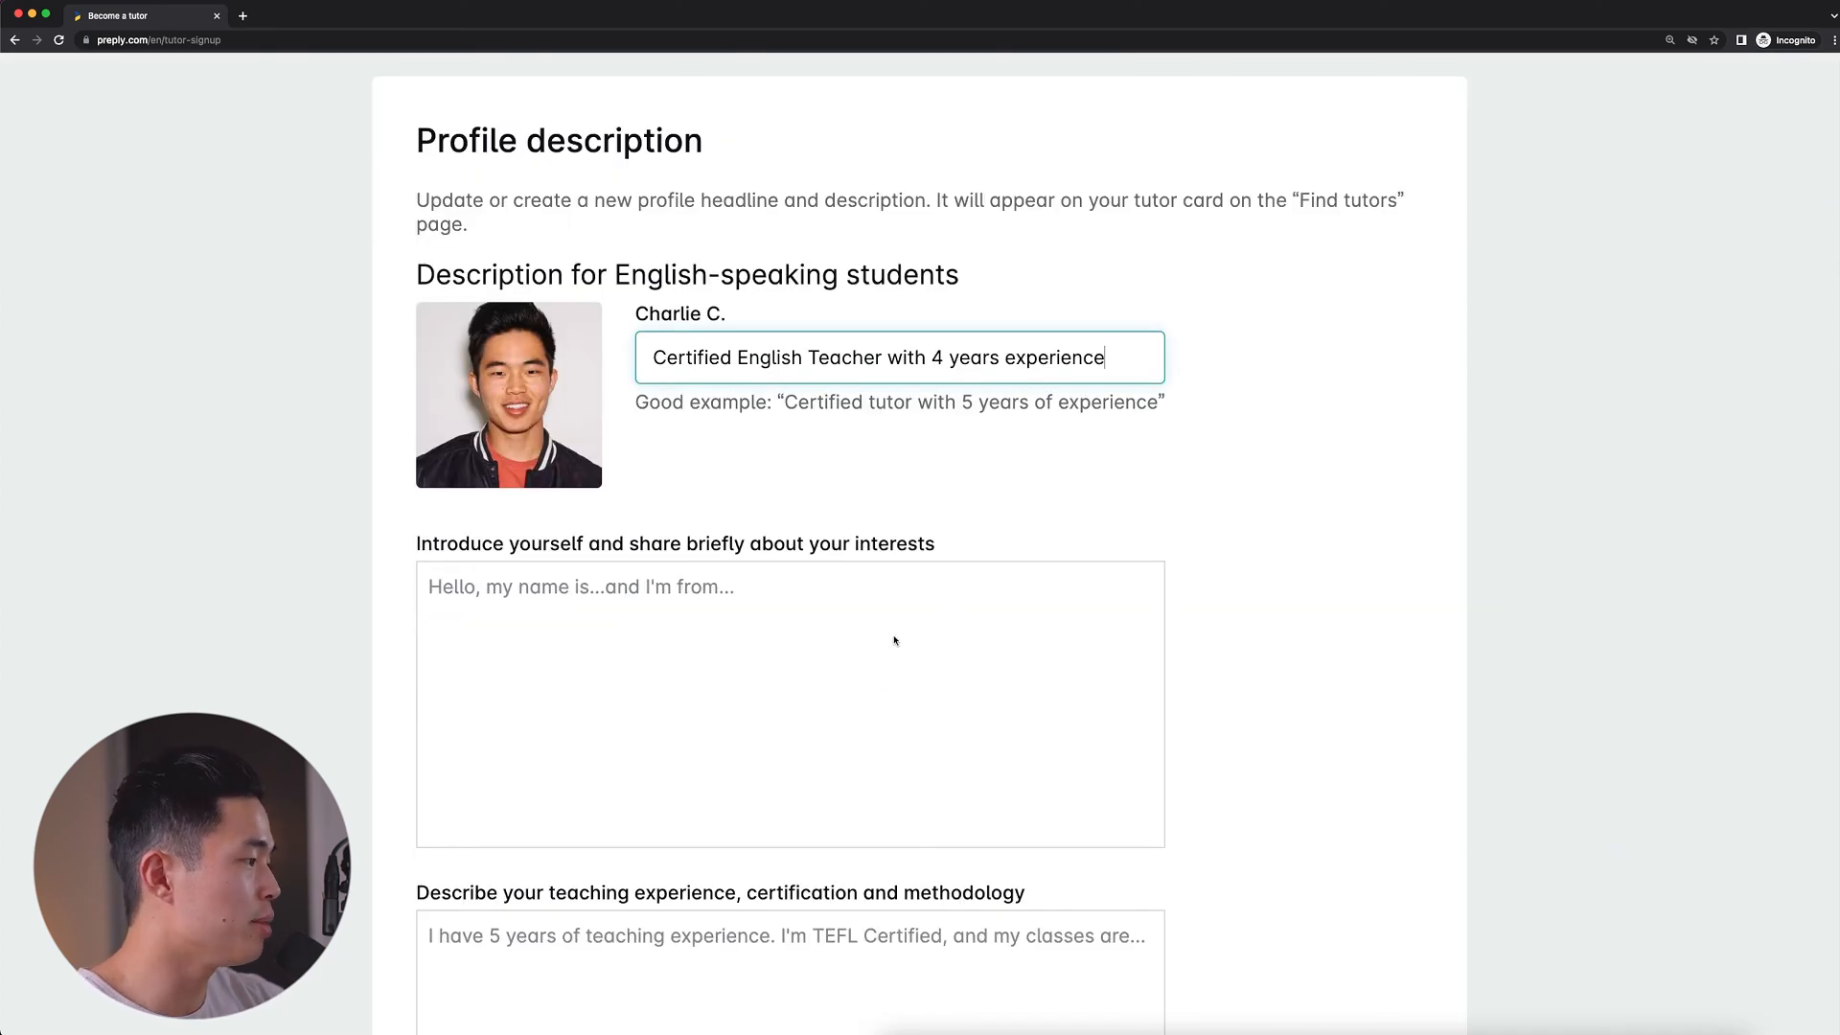
{"action": "left_click", "coordinate": [822, 688]}
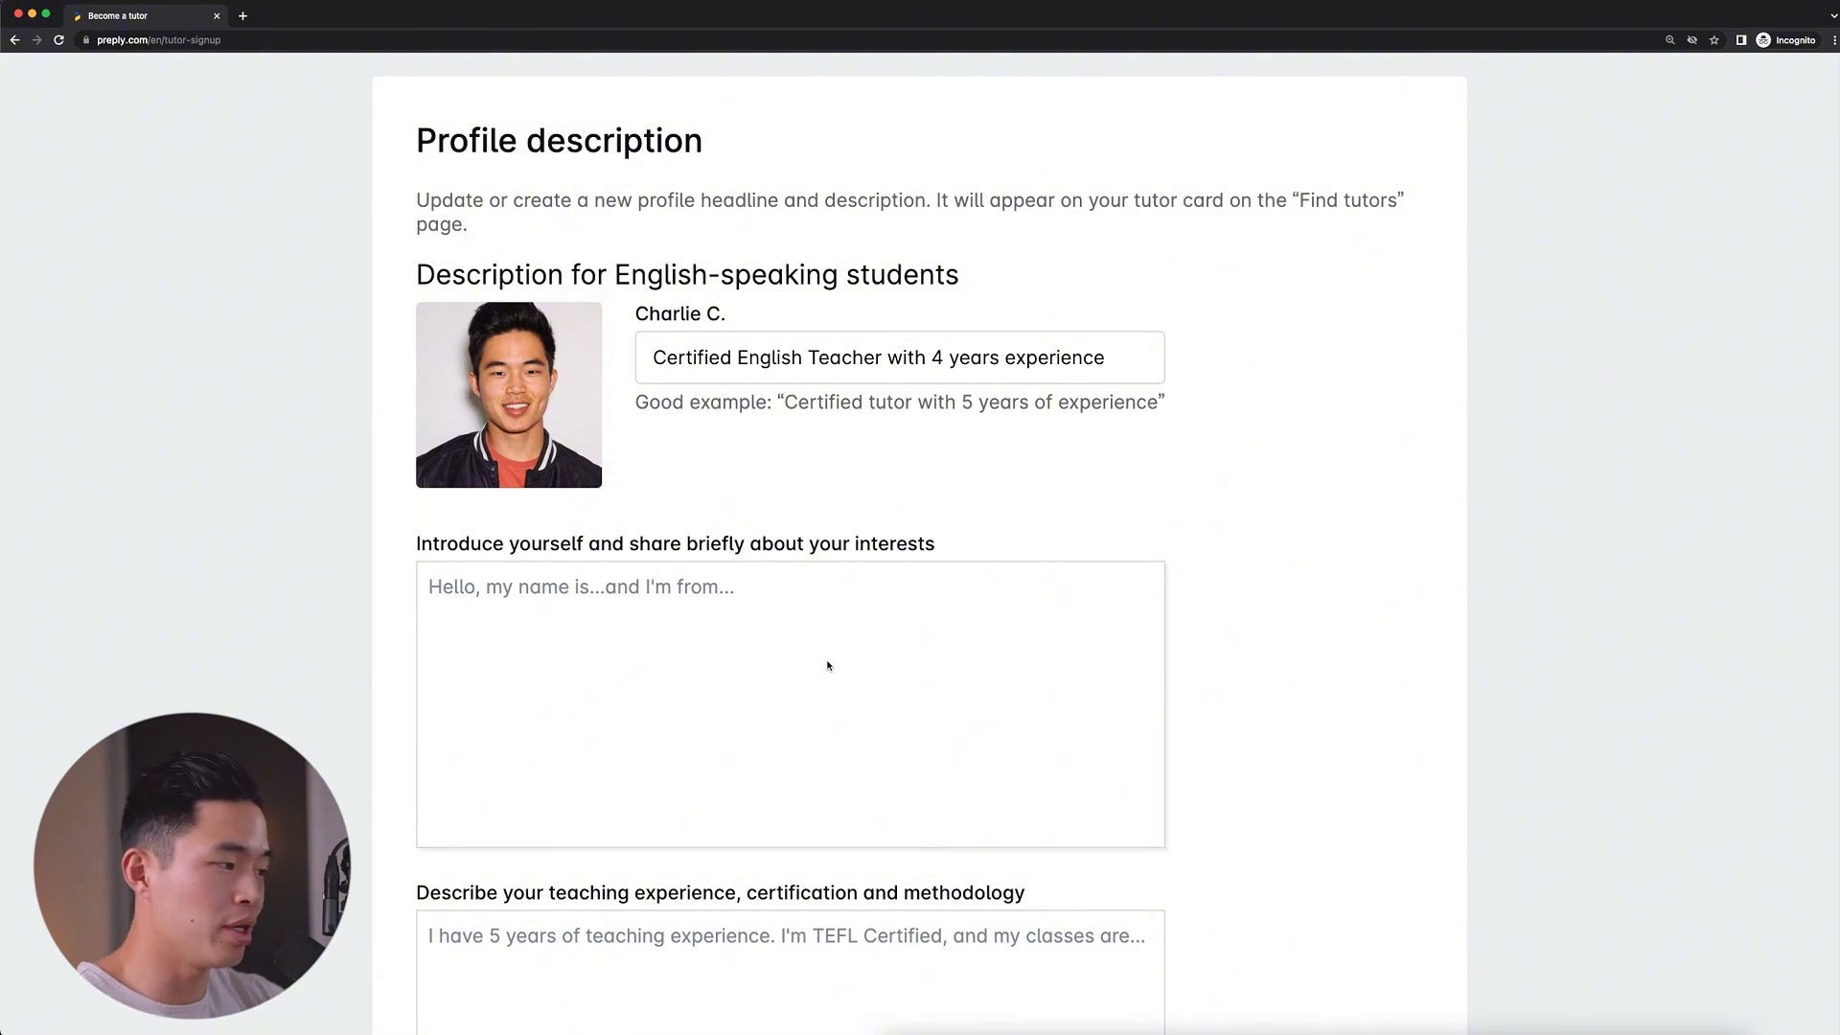
{"action": "type", "text": "Hi, my name is Charlie and I live in the US. I graduated from college and worked as an English tutor throughout my 4 years there, and I work with many students teaching them English from home.  I enjoy making YouTube videos and playing tennis."}
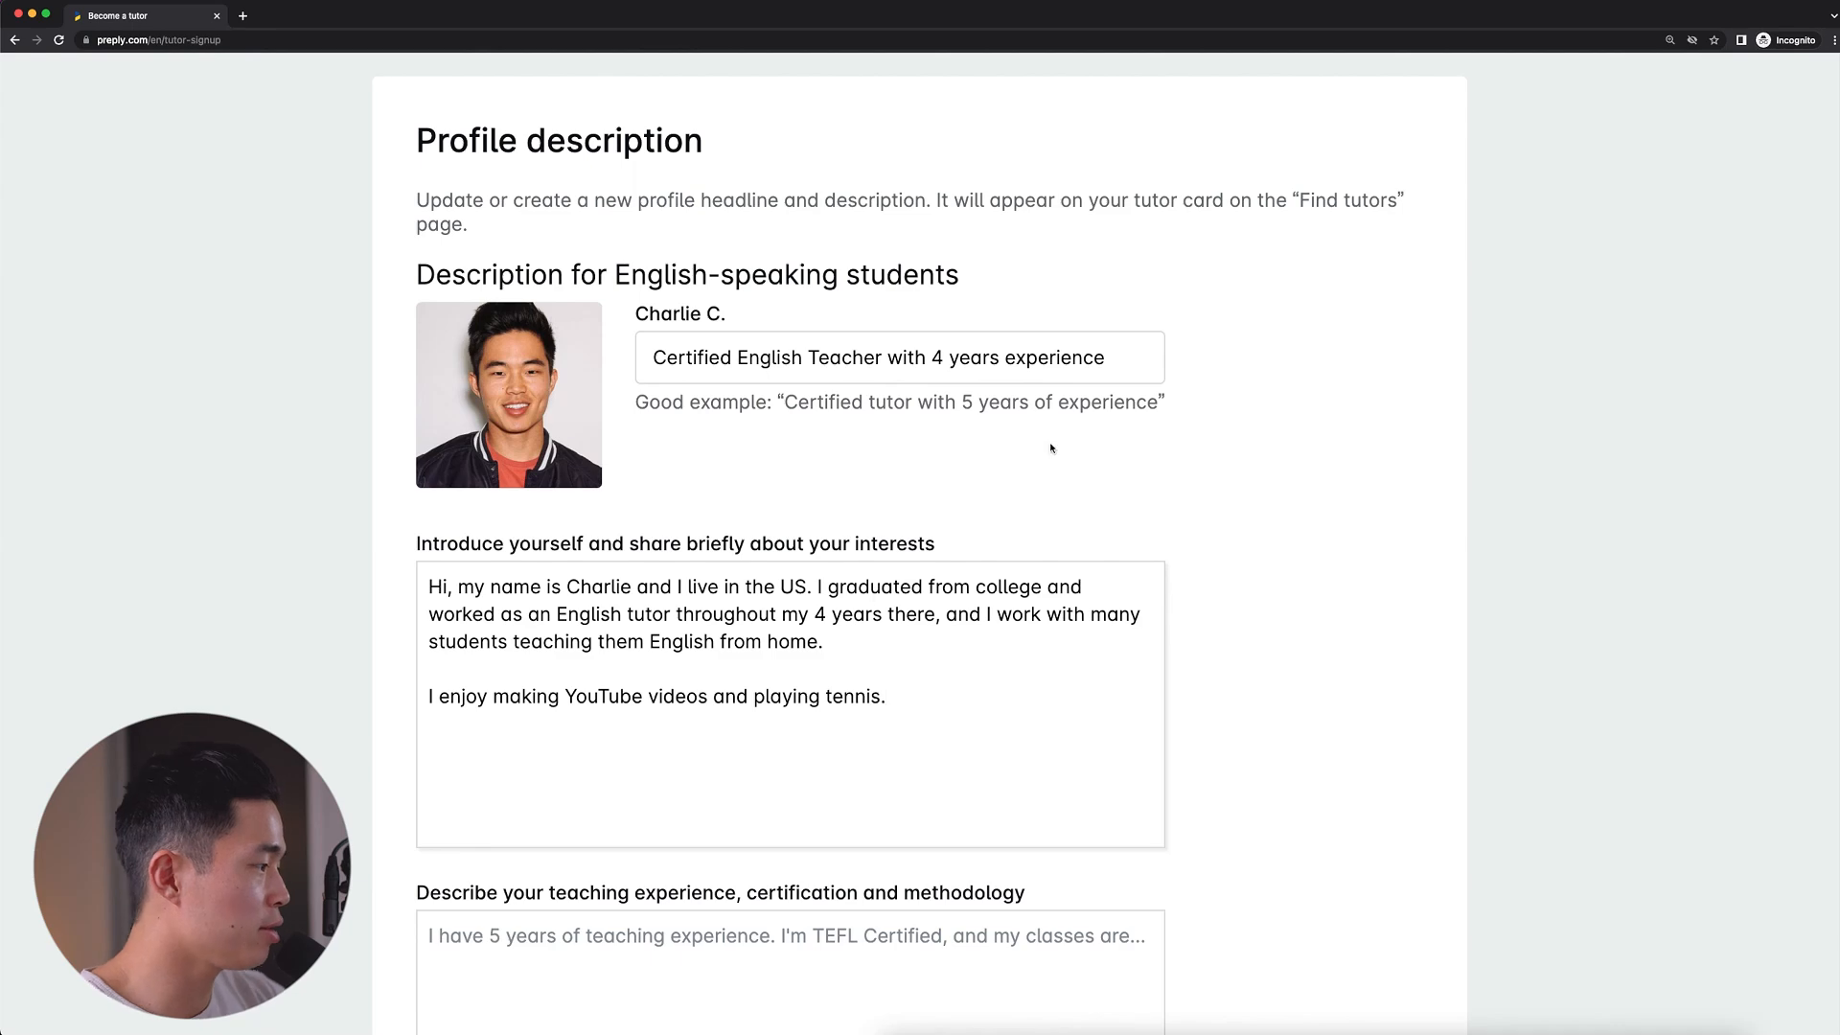
{"action": "scroll", "coordinate": [1375, 586], "scroll_direction": "down", "scroll_amount": 4}
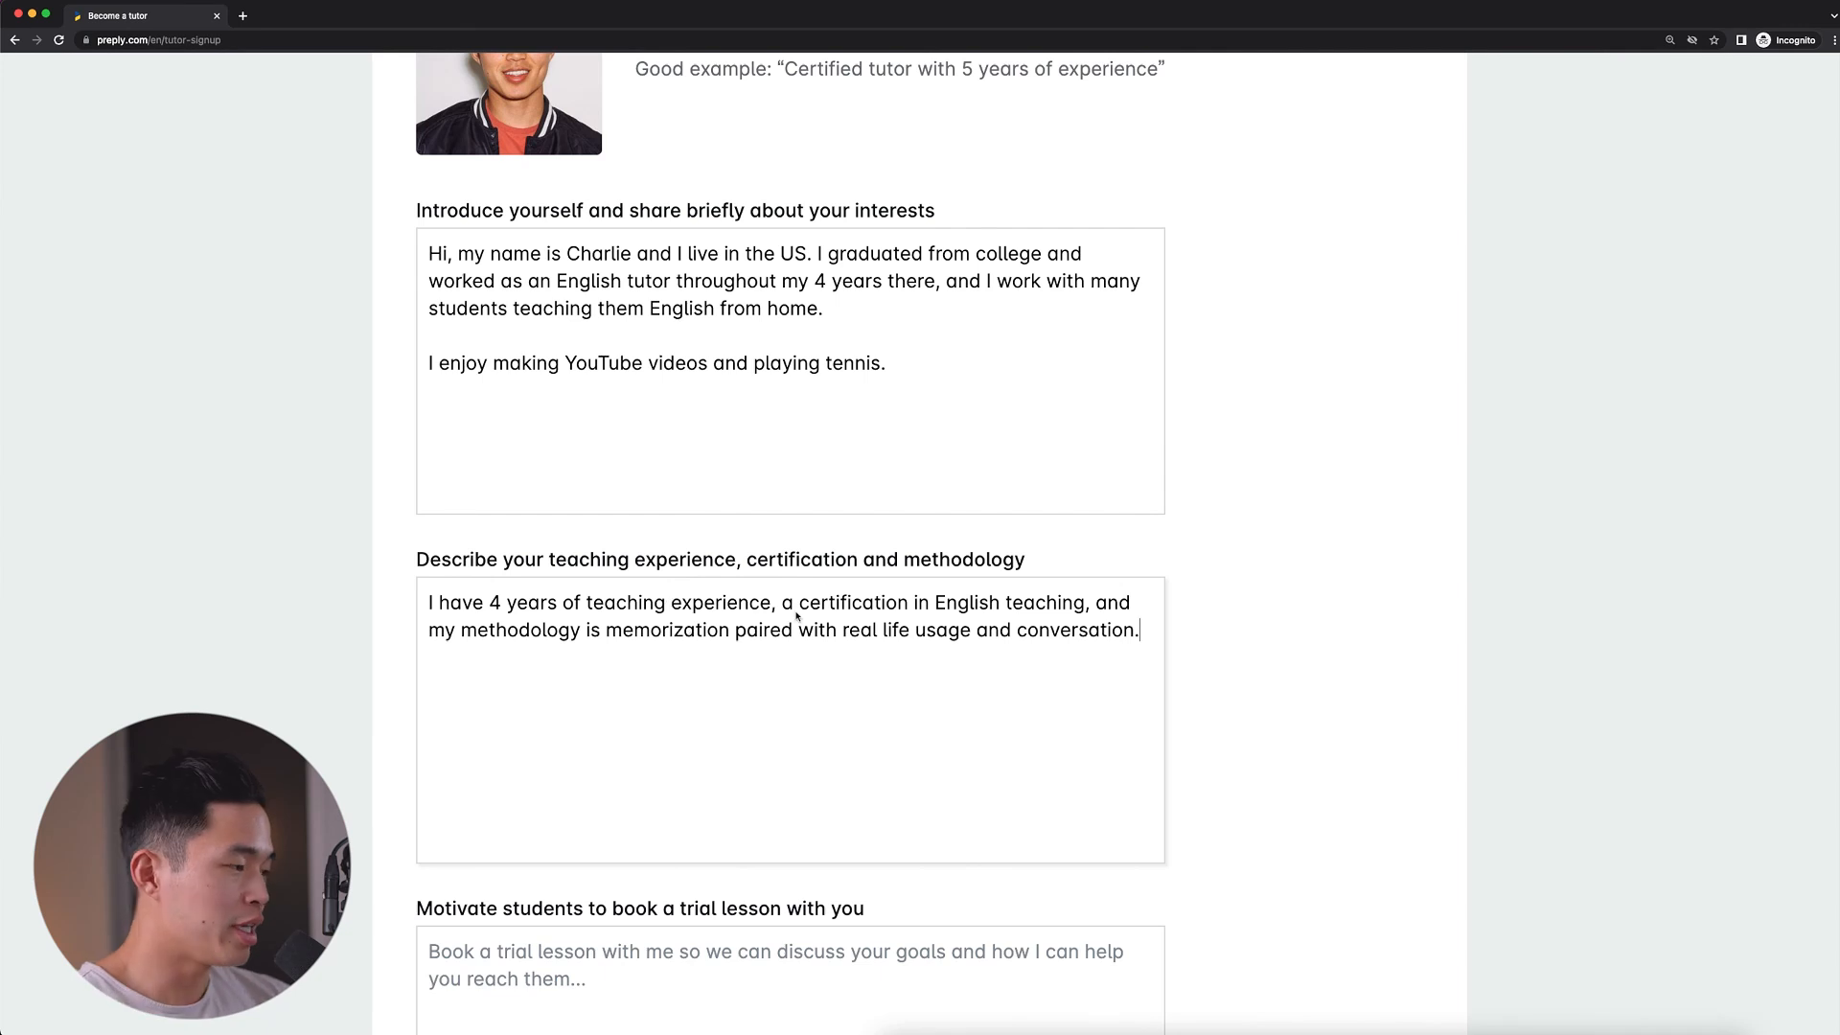
Write a trial-lesson invitation for students who want to level up their English efficiently at a fast pace, and continue to the Video section
{"action": "scroll", "coordinate": [610, 512], "scroll_direction": "down", "scroll_amount": 5}
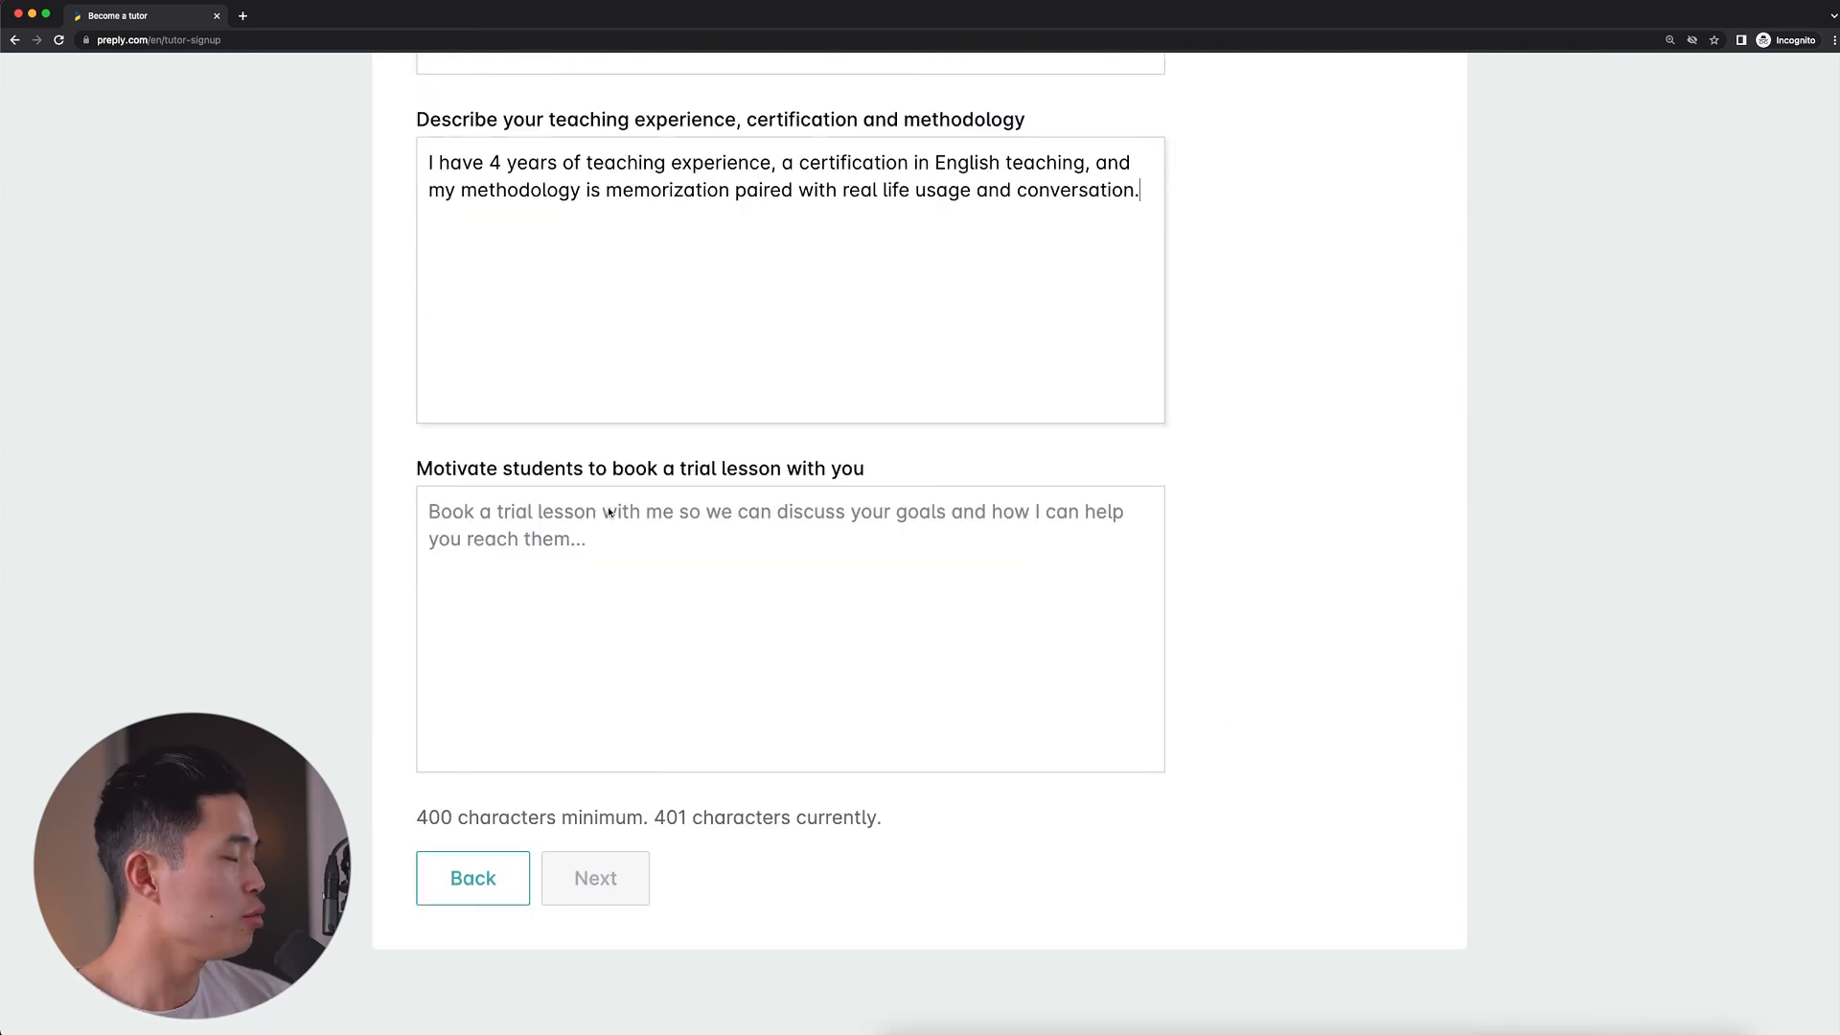
{"action": "left_click", "coordinate": [1083, 642]}
{"action": "type", "text": "I encourage you to book a trial lesson with me if you'd like to level up your English efficiently, and want to learn at a fast pace!"}
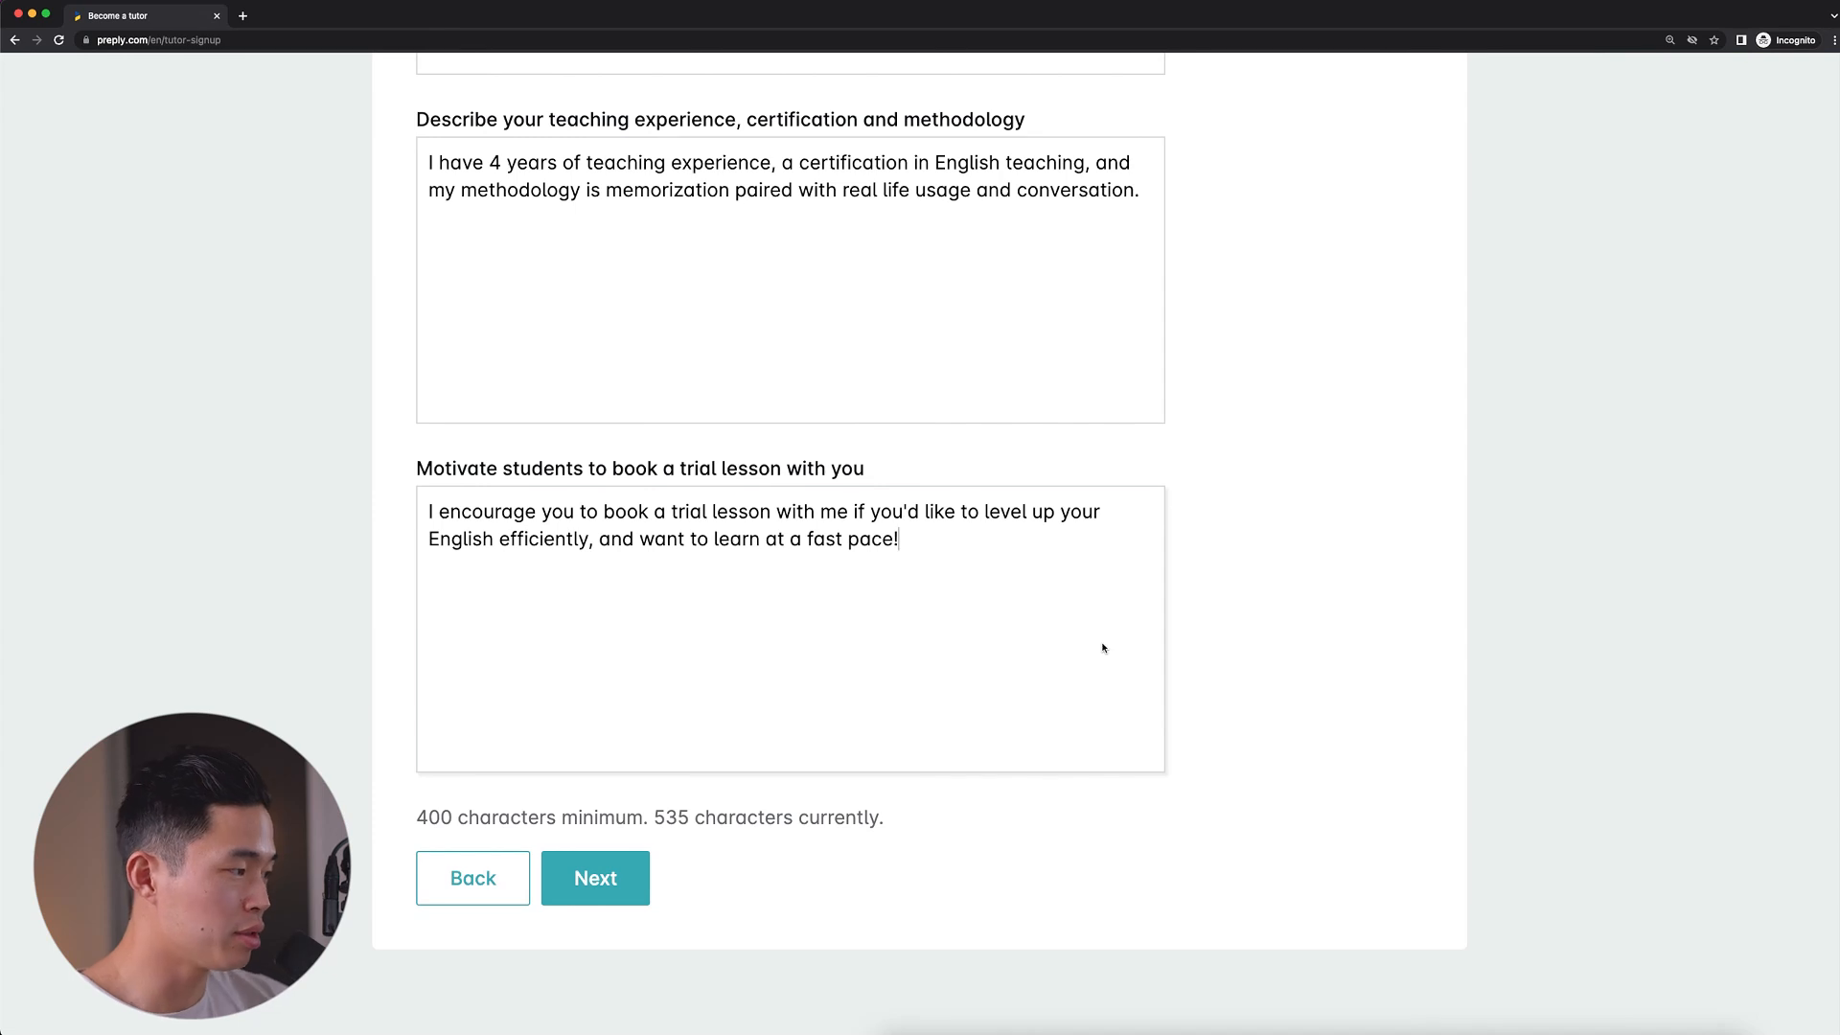
{"action": "left_click", "coordinate": [615, 886]}
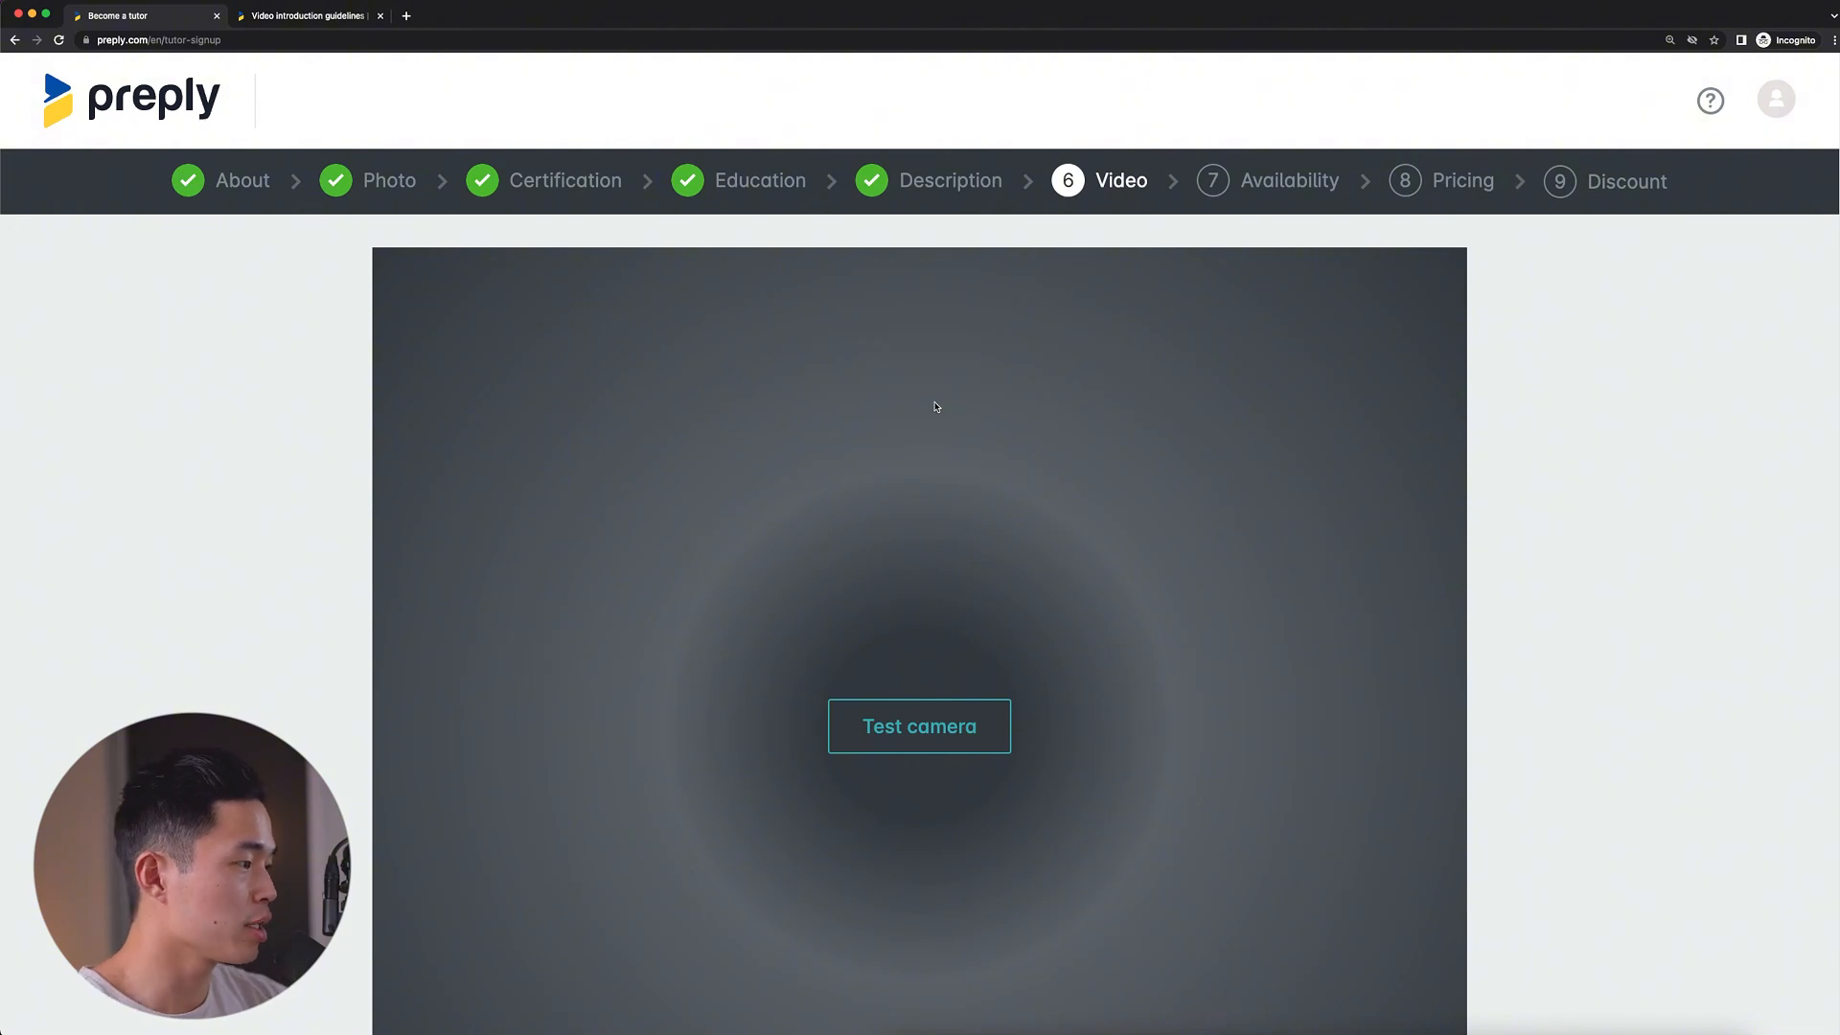
Review the video introduction options and the listed requirements for what to do and not do
{"action": "scroll", "coordinate": [937, 406], "scroll_direction": "down", "scroll_amount": 3}
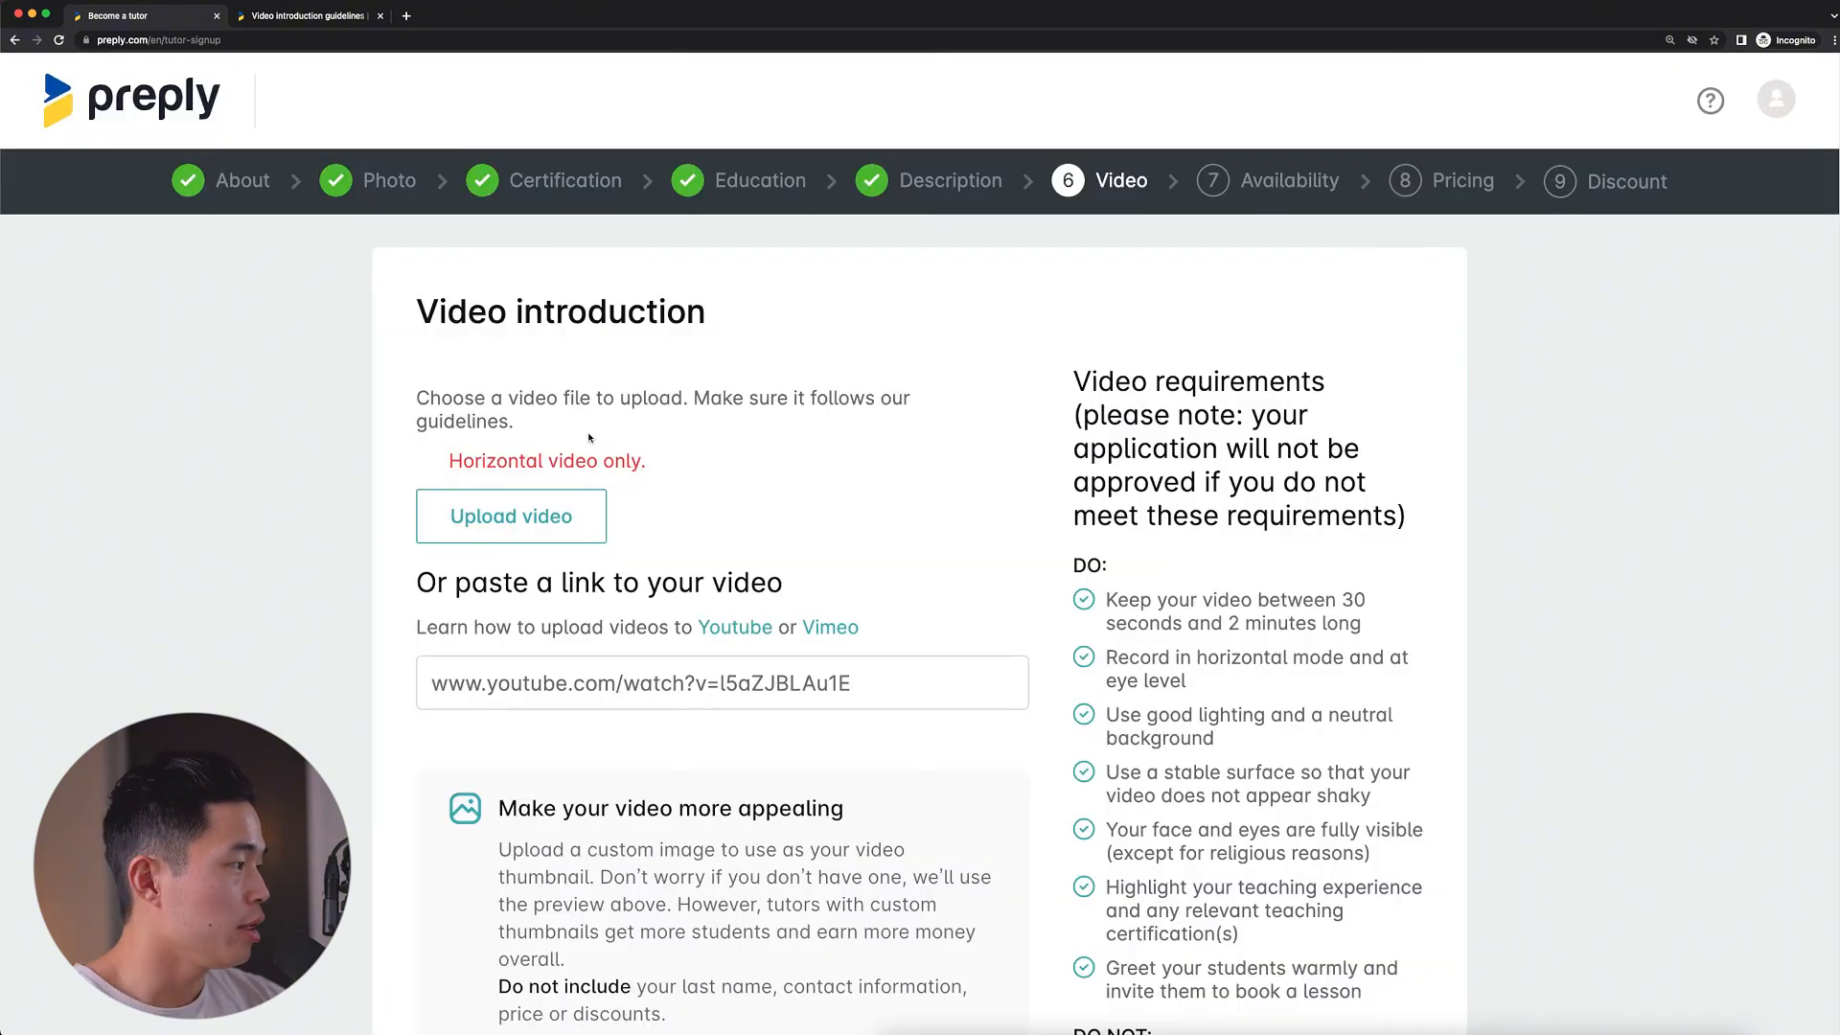
{"action": "left_click_drag", "start_coordinate": [589, 438], "coordinate": [772, 475]}
{"action": "left_click", "coordinate": [783, 465]}
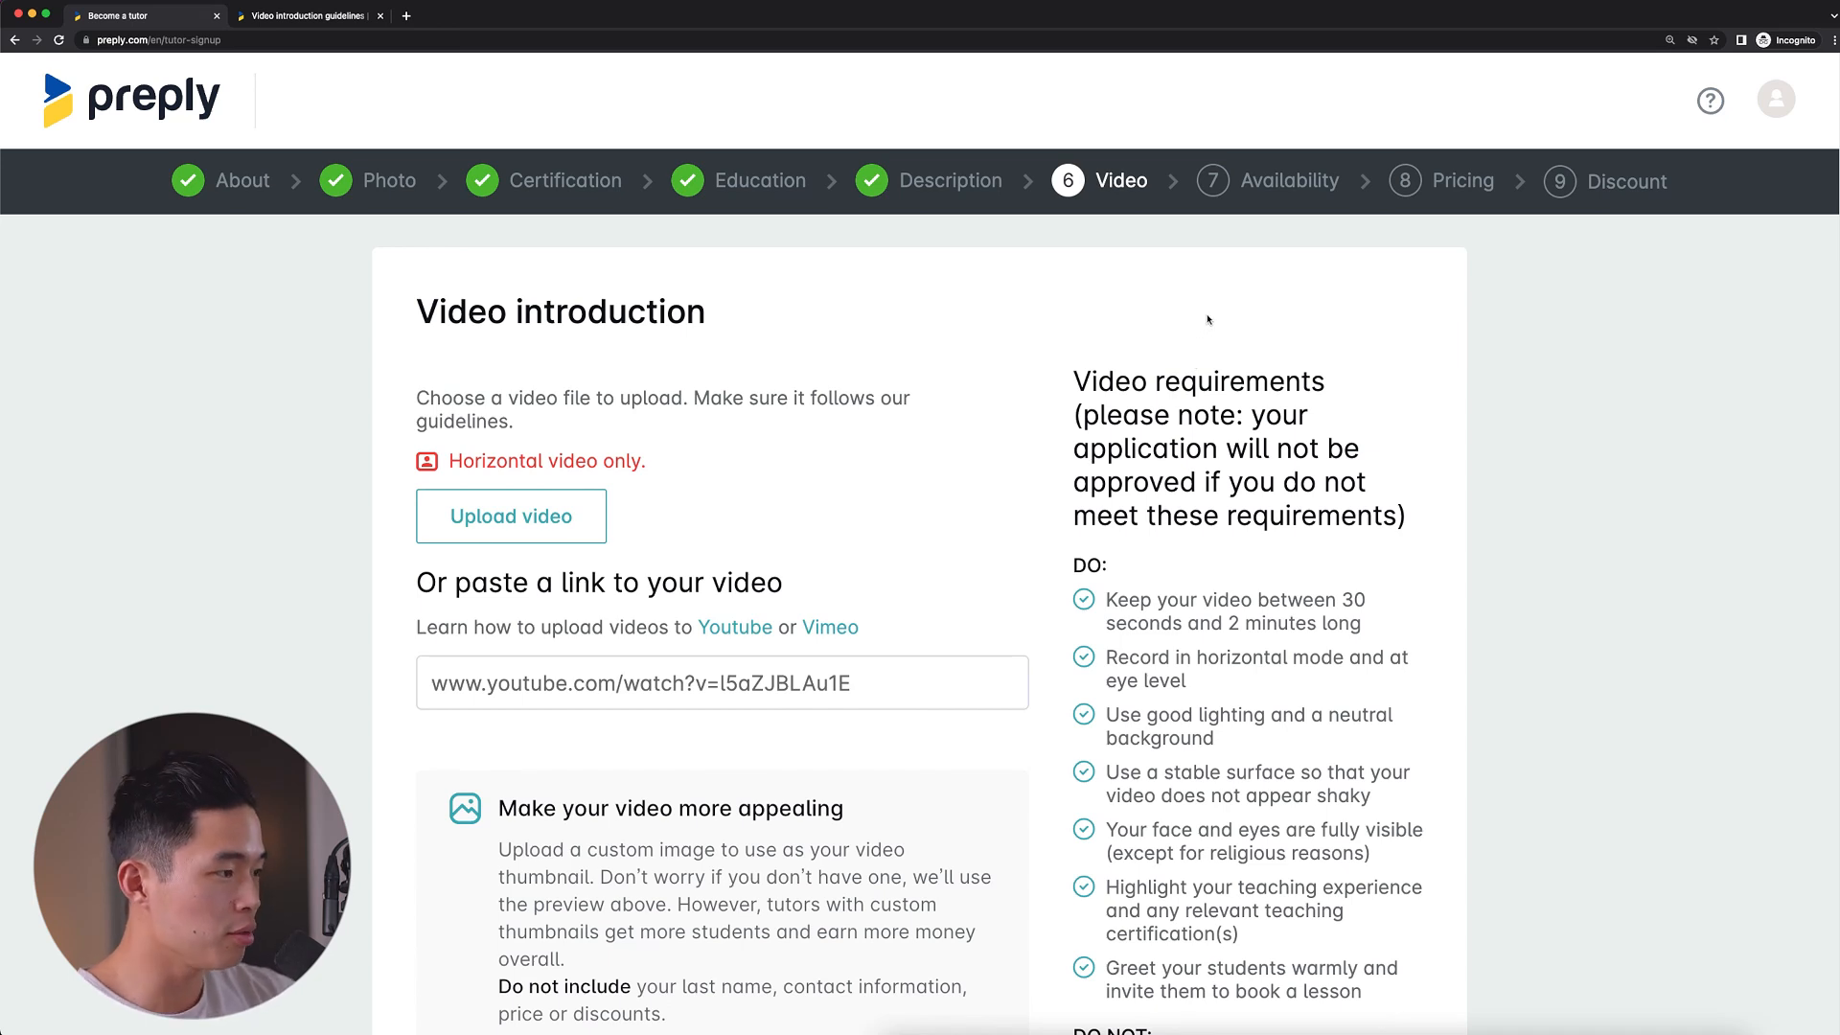
{"action": "scroll", "coordinate": [1231, 345], "scroll_direction": "down", "scroll_amount": 1}
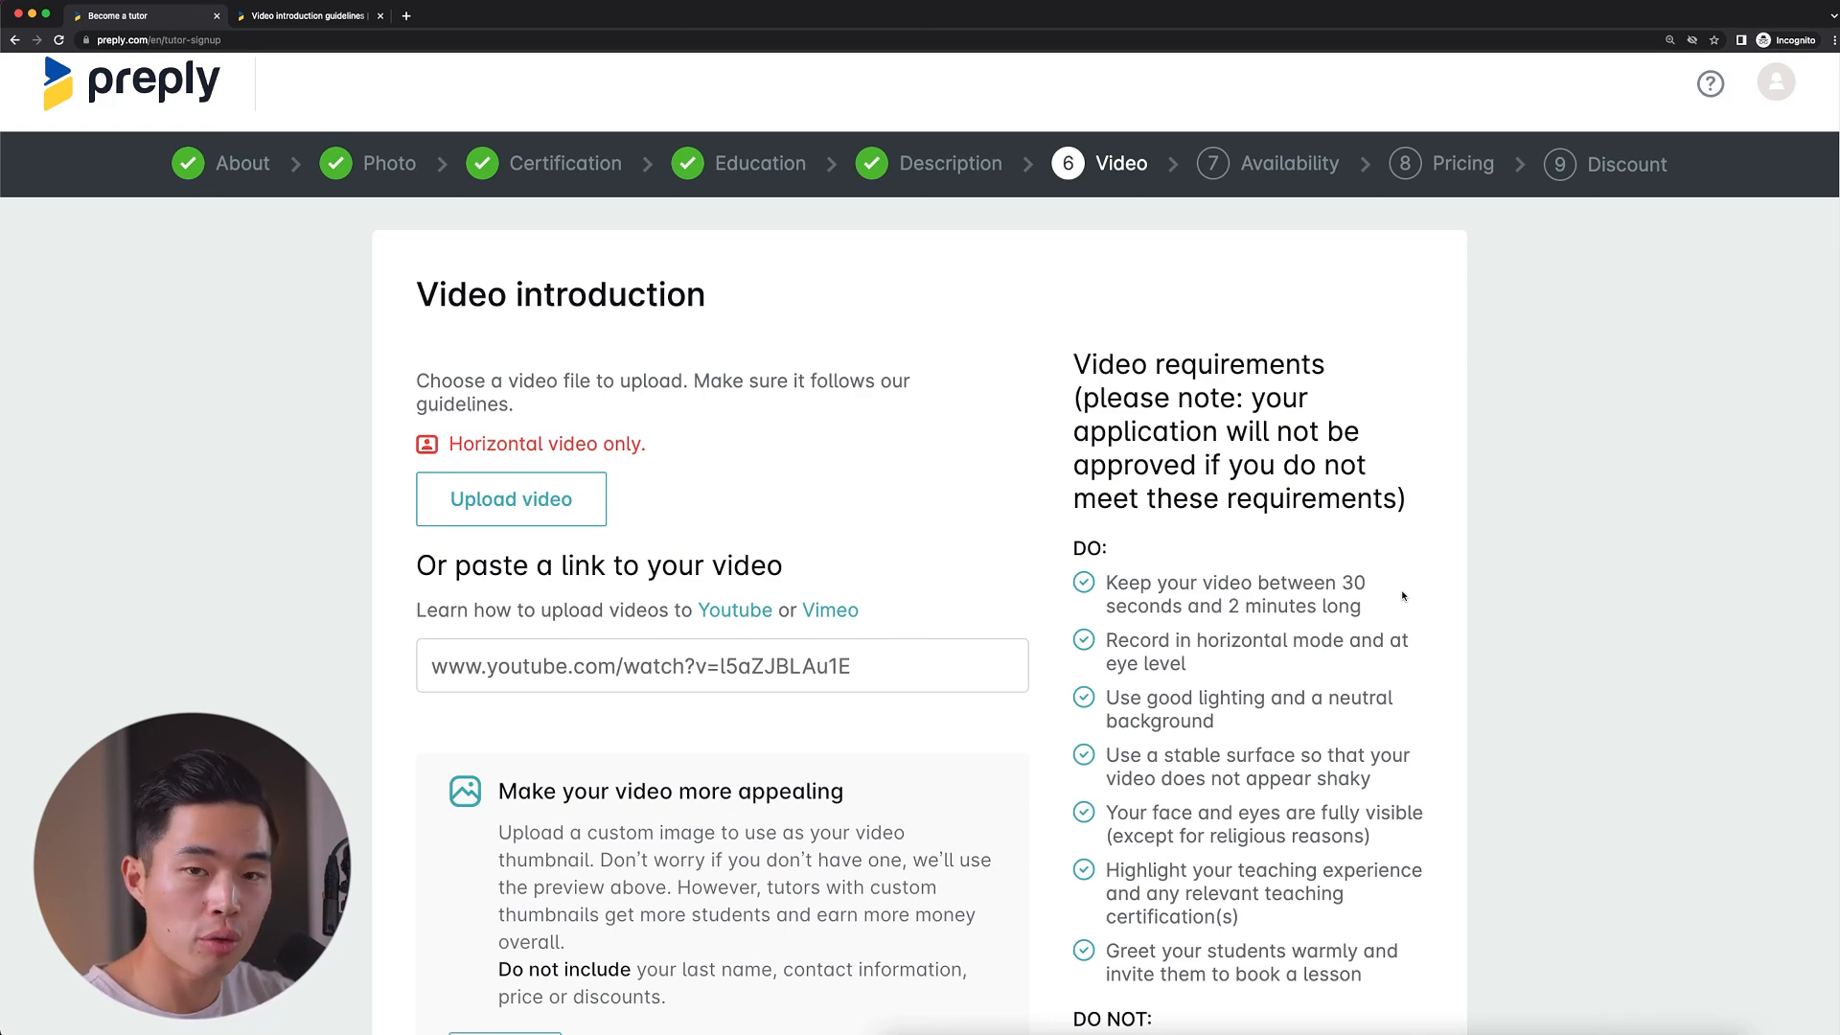
{"action": "scroll", "coordinate": [949, 489], "scroll_direction": "down", "scroll_amount": 5}
{"action": "scroll", "coordinate": [1054, 623], "scroll_direction": "up", "scroll_amount": 3}
{"action": "scroll", "coordinate": [1054, 624], "scroll_direction": "up", "scroll_amount": 2}
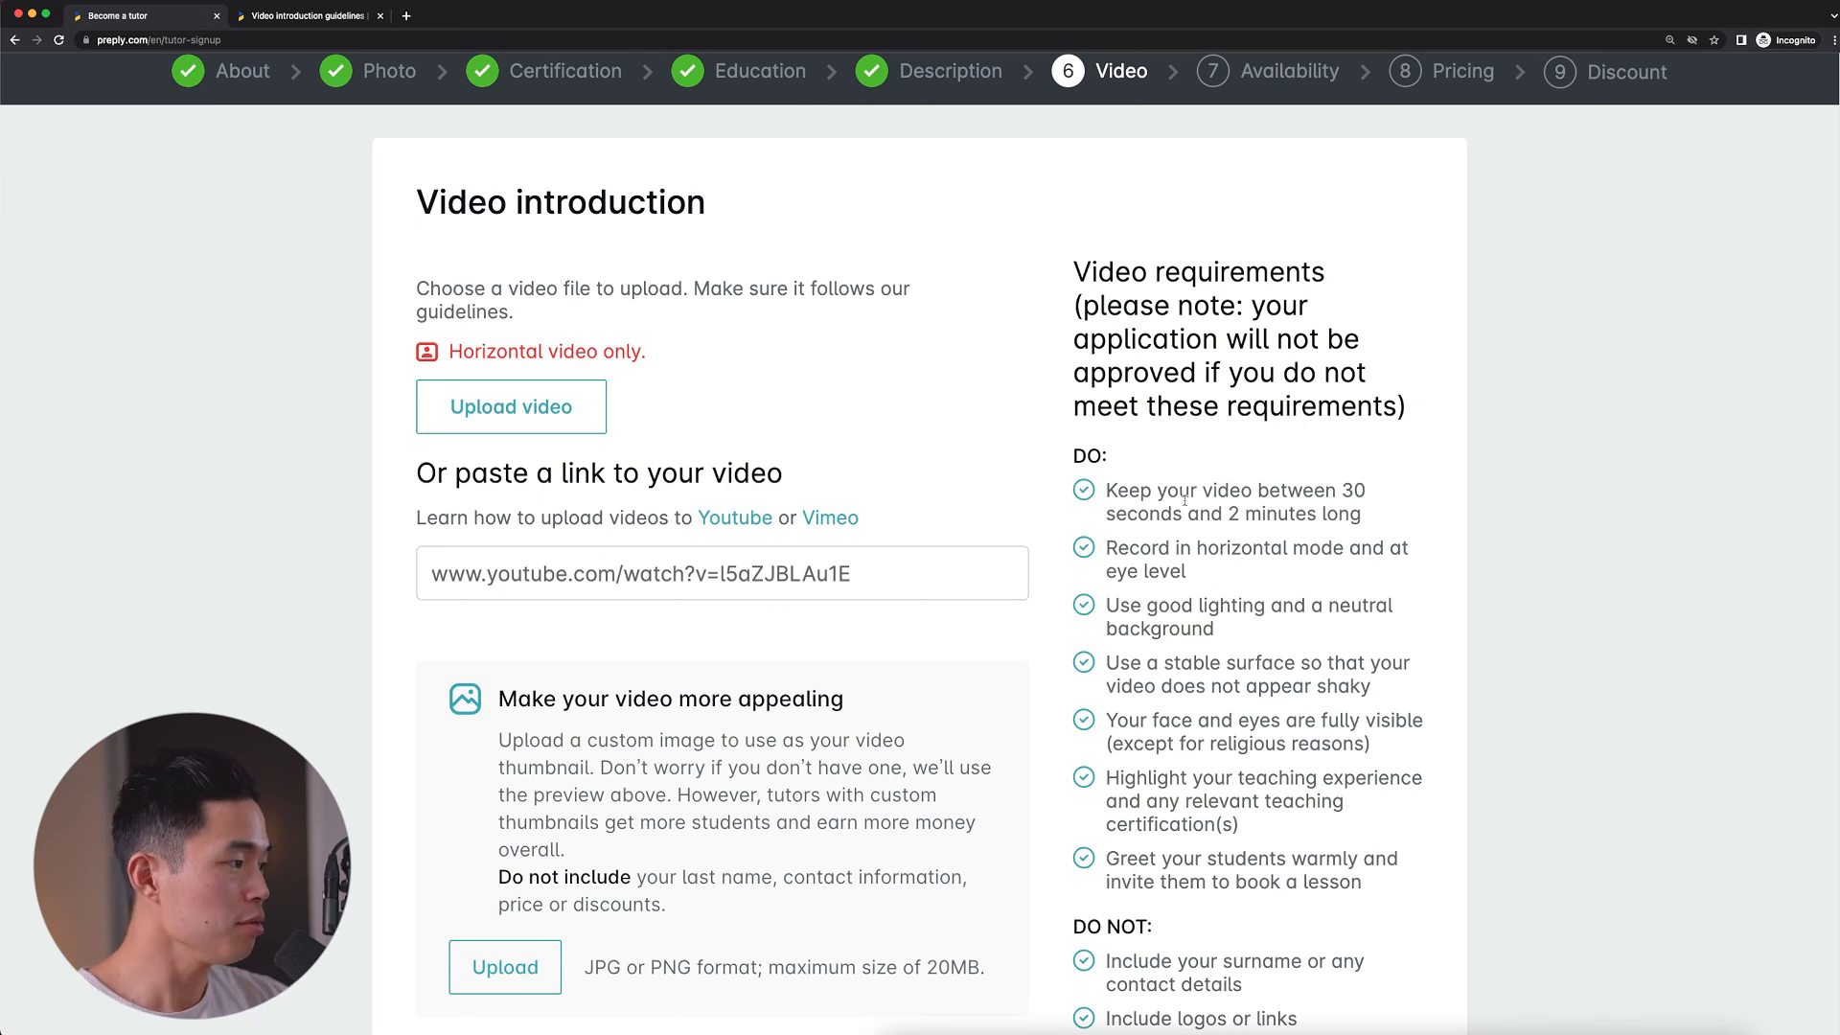
Upload Tutor Introduction.mp4 from the Online Tutor Account folder as the video introduction
{"action": "left_click", "coordinate": [526, 422]}
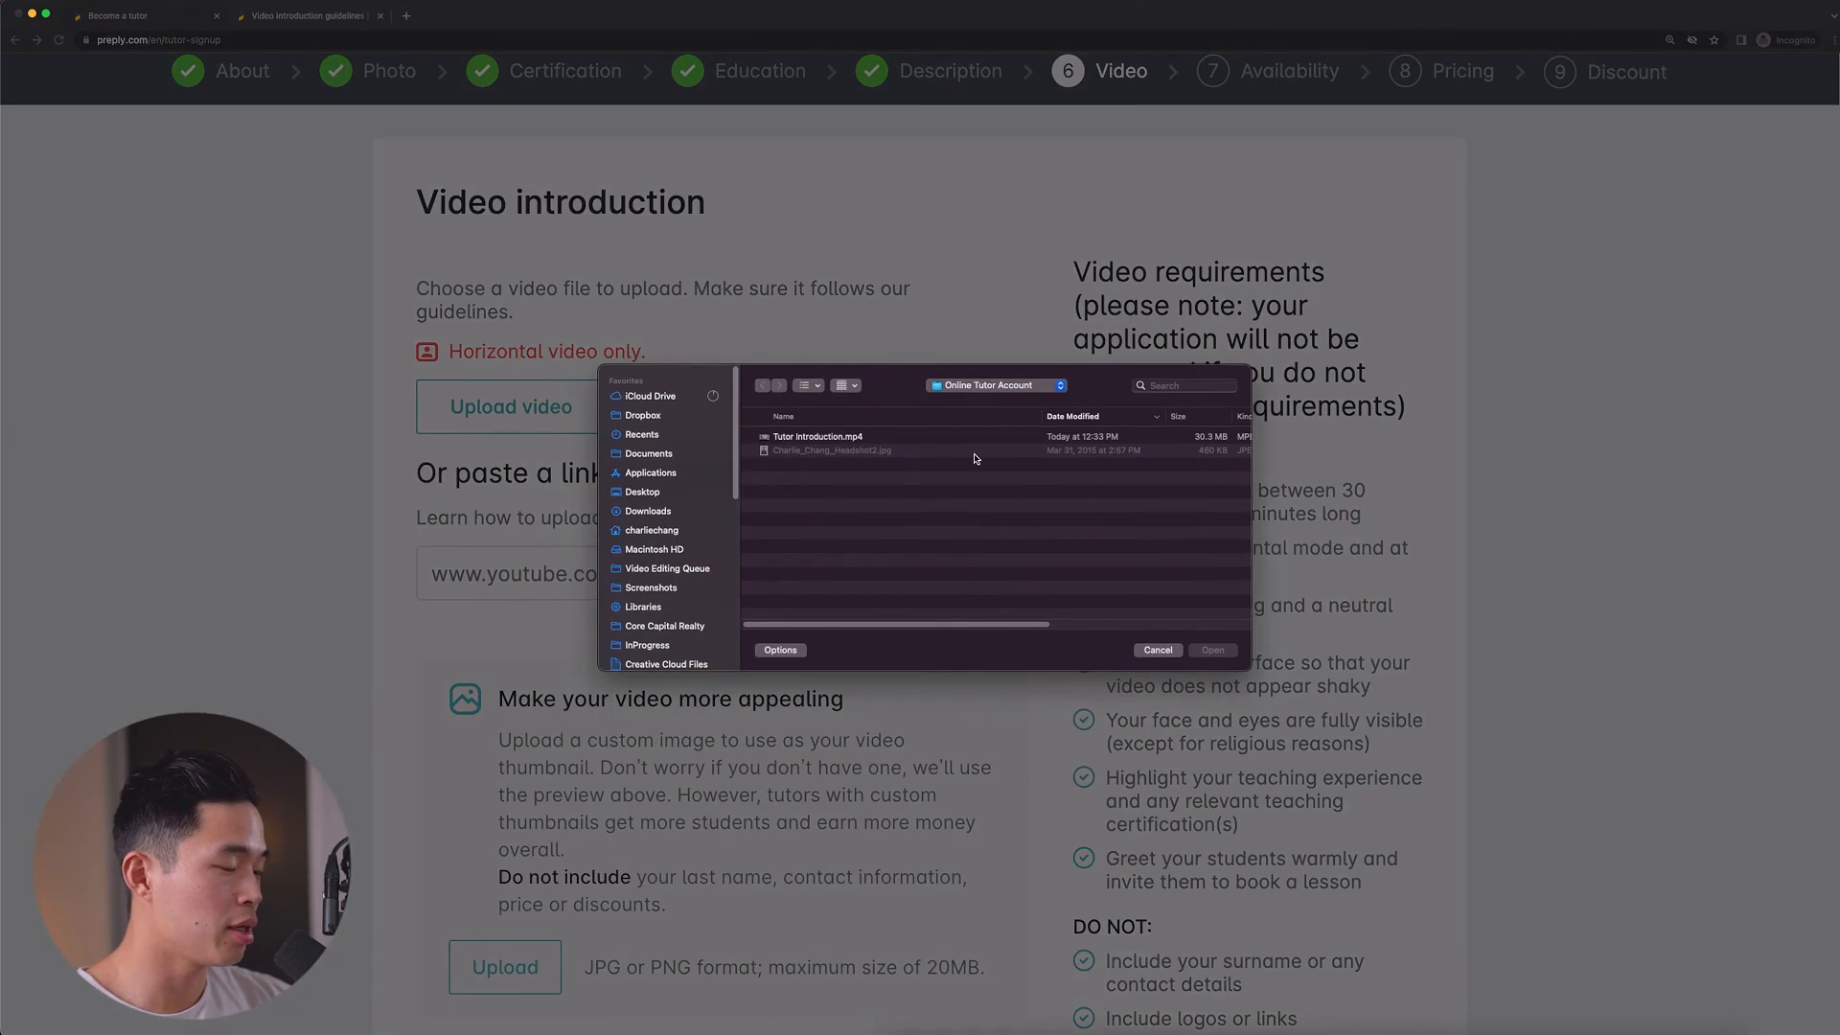
{"action": "left_click", "coordinate": [892, 439]}
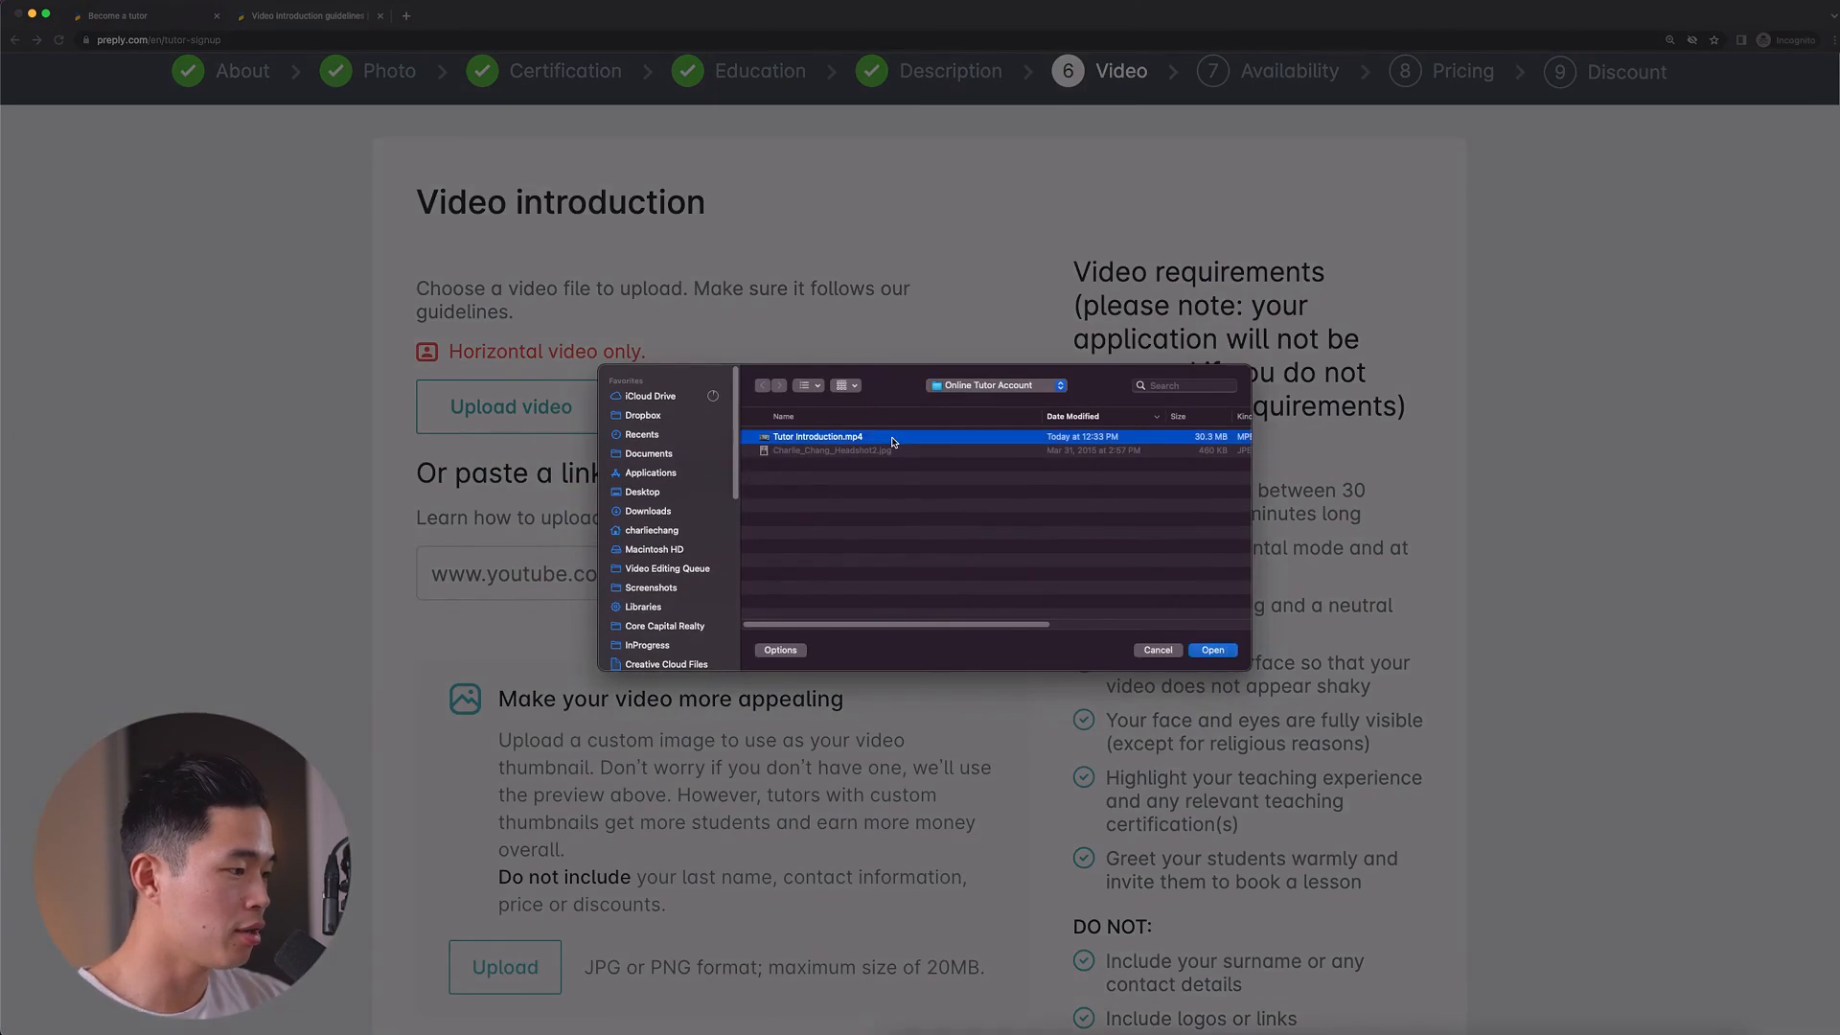
{"action": "left_click", "coordinate": [1215, 651]}
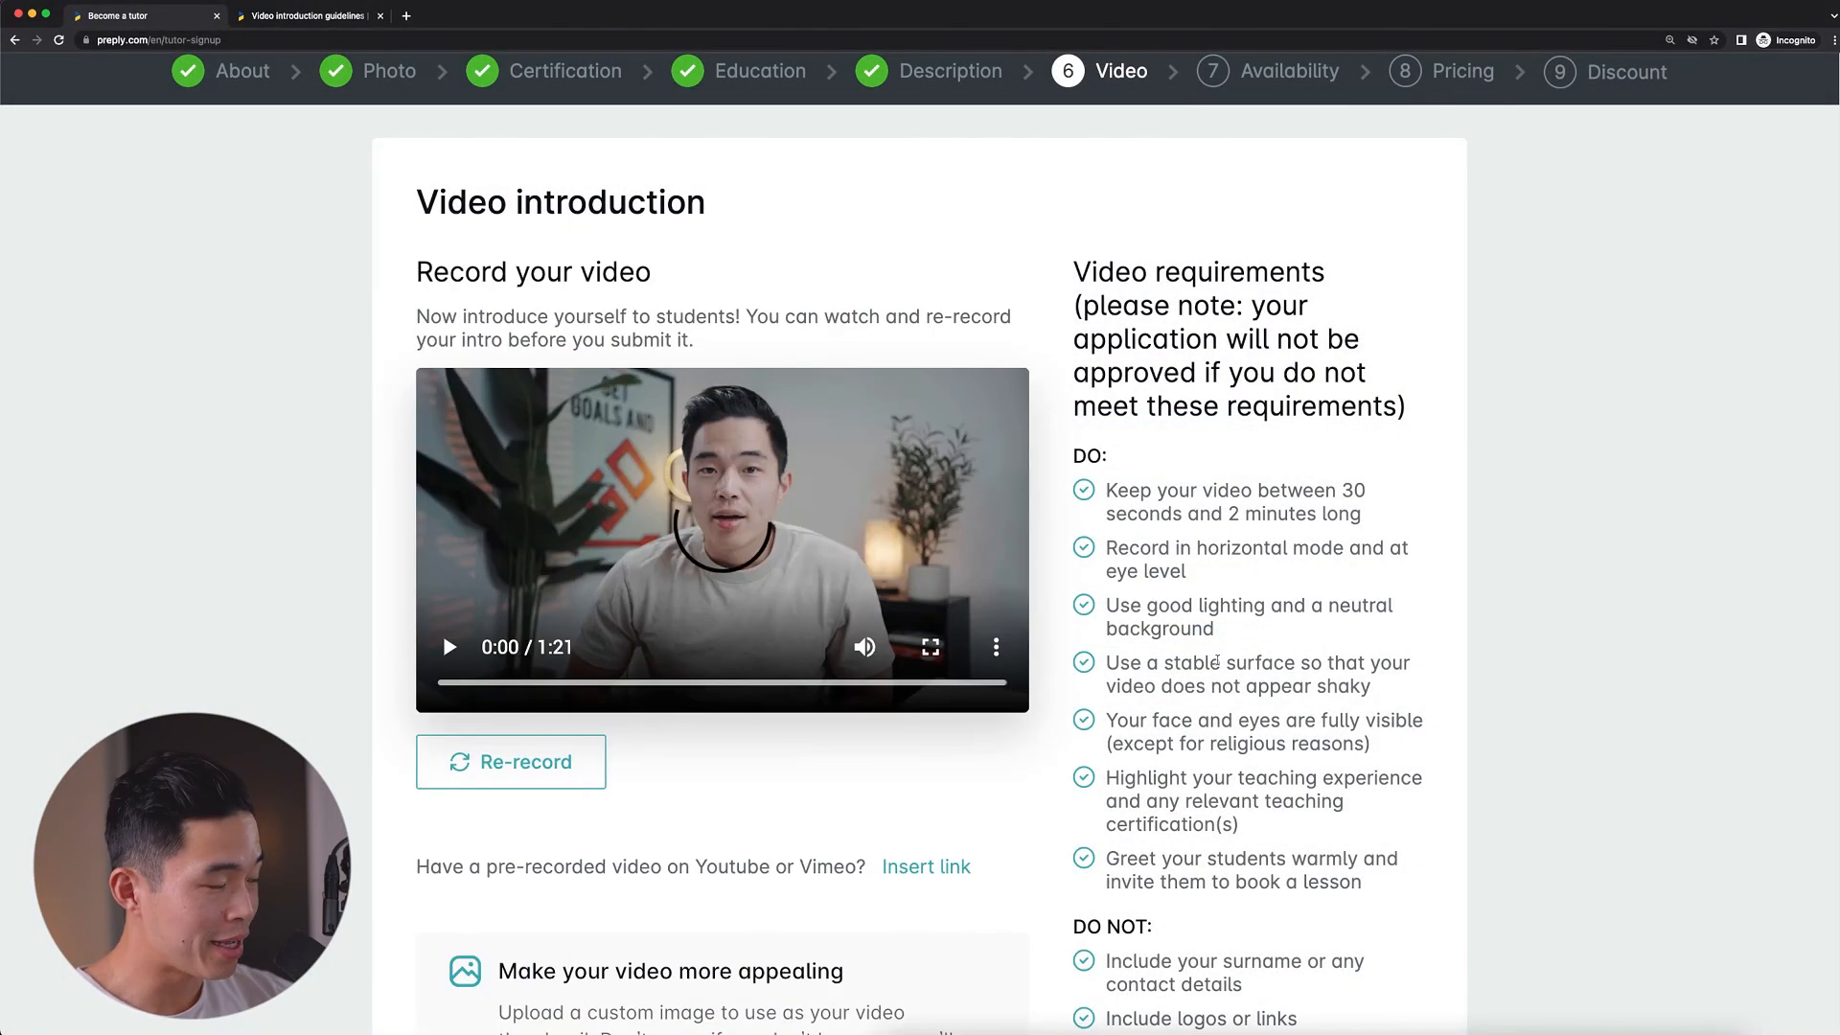
Check the uploaded video's preview and continue to the Availability section without adding a custom thumbnail
{"action": "scroll", "coordinate": [526, 792], "scroll_direction": "down", "scroll_amount": 2}
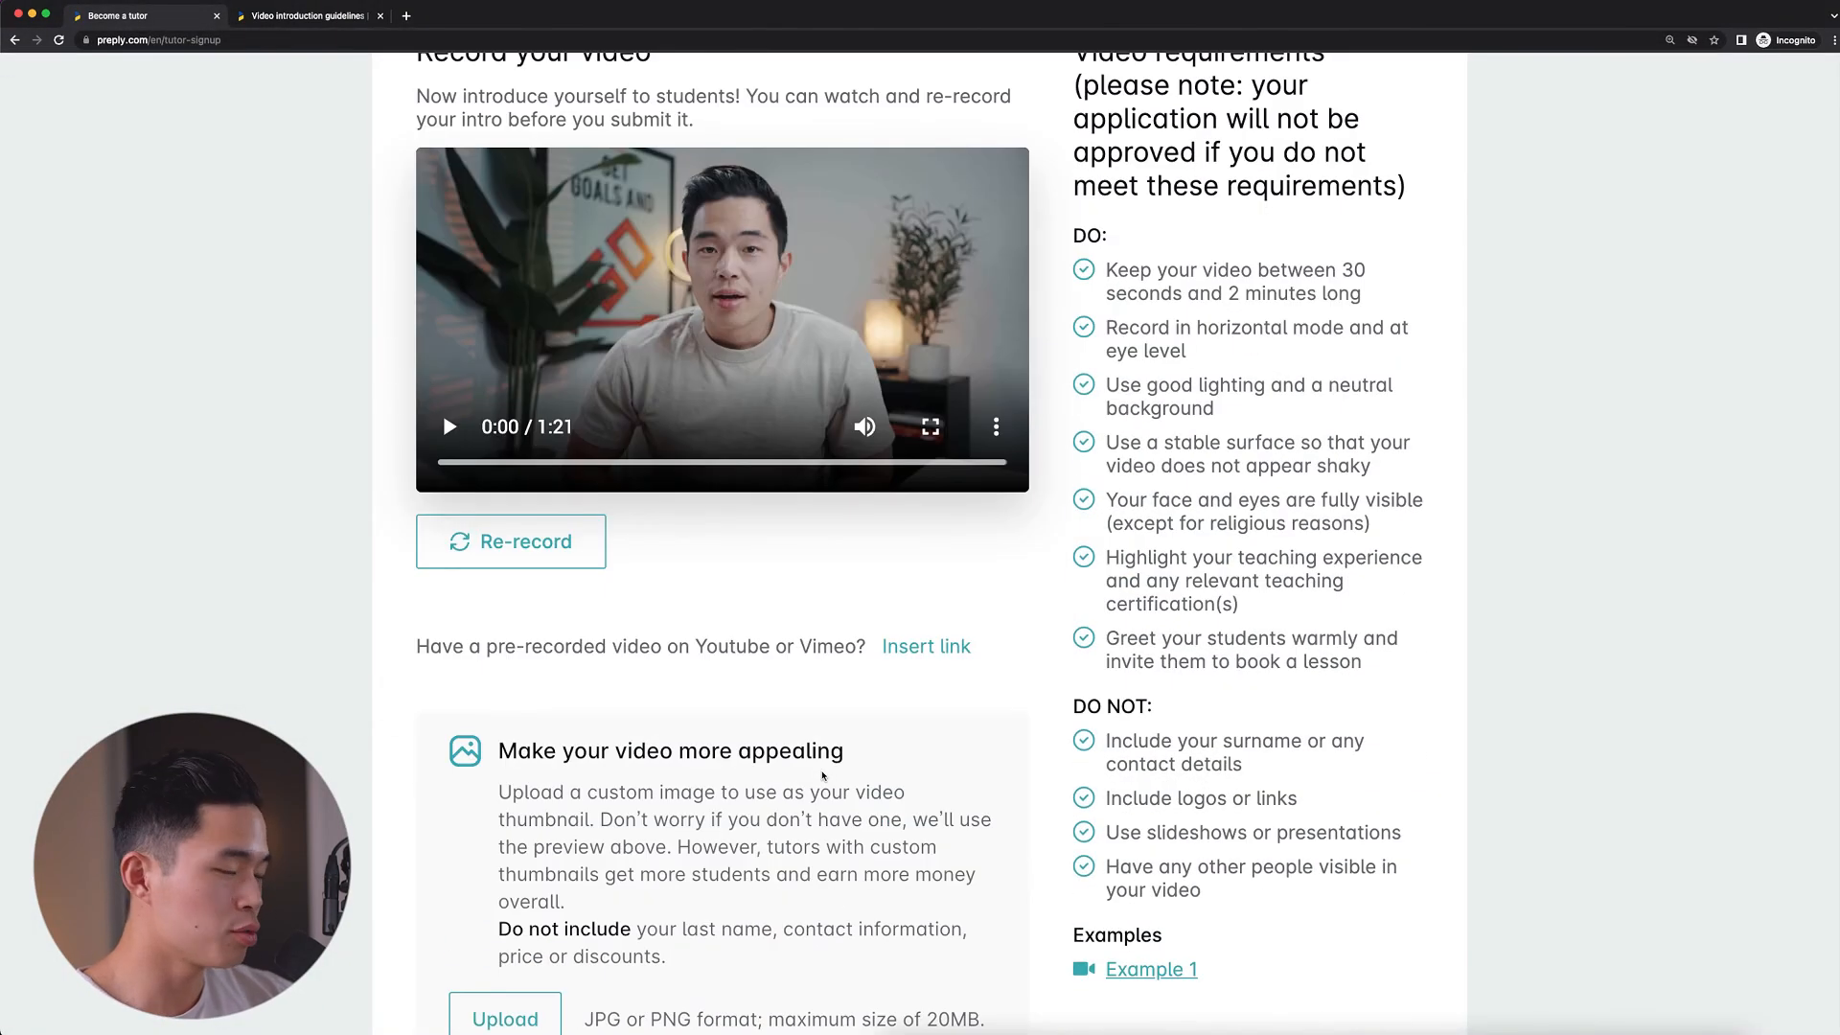
{"action": "scroll", "coordinate": [827, 778], "scroll_direction": "up", "scroll_amount": 2}
{"action": "scroll", "coordinate": [830, 784], "scroll_direction": "up", "scroll_amount": 1}
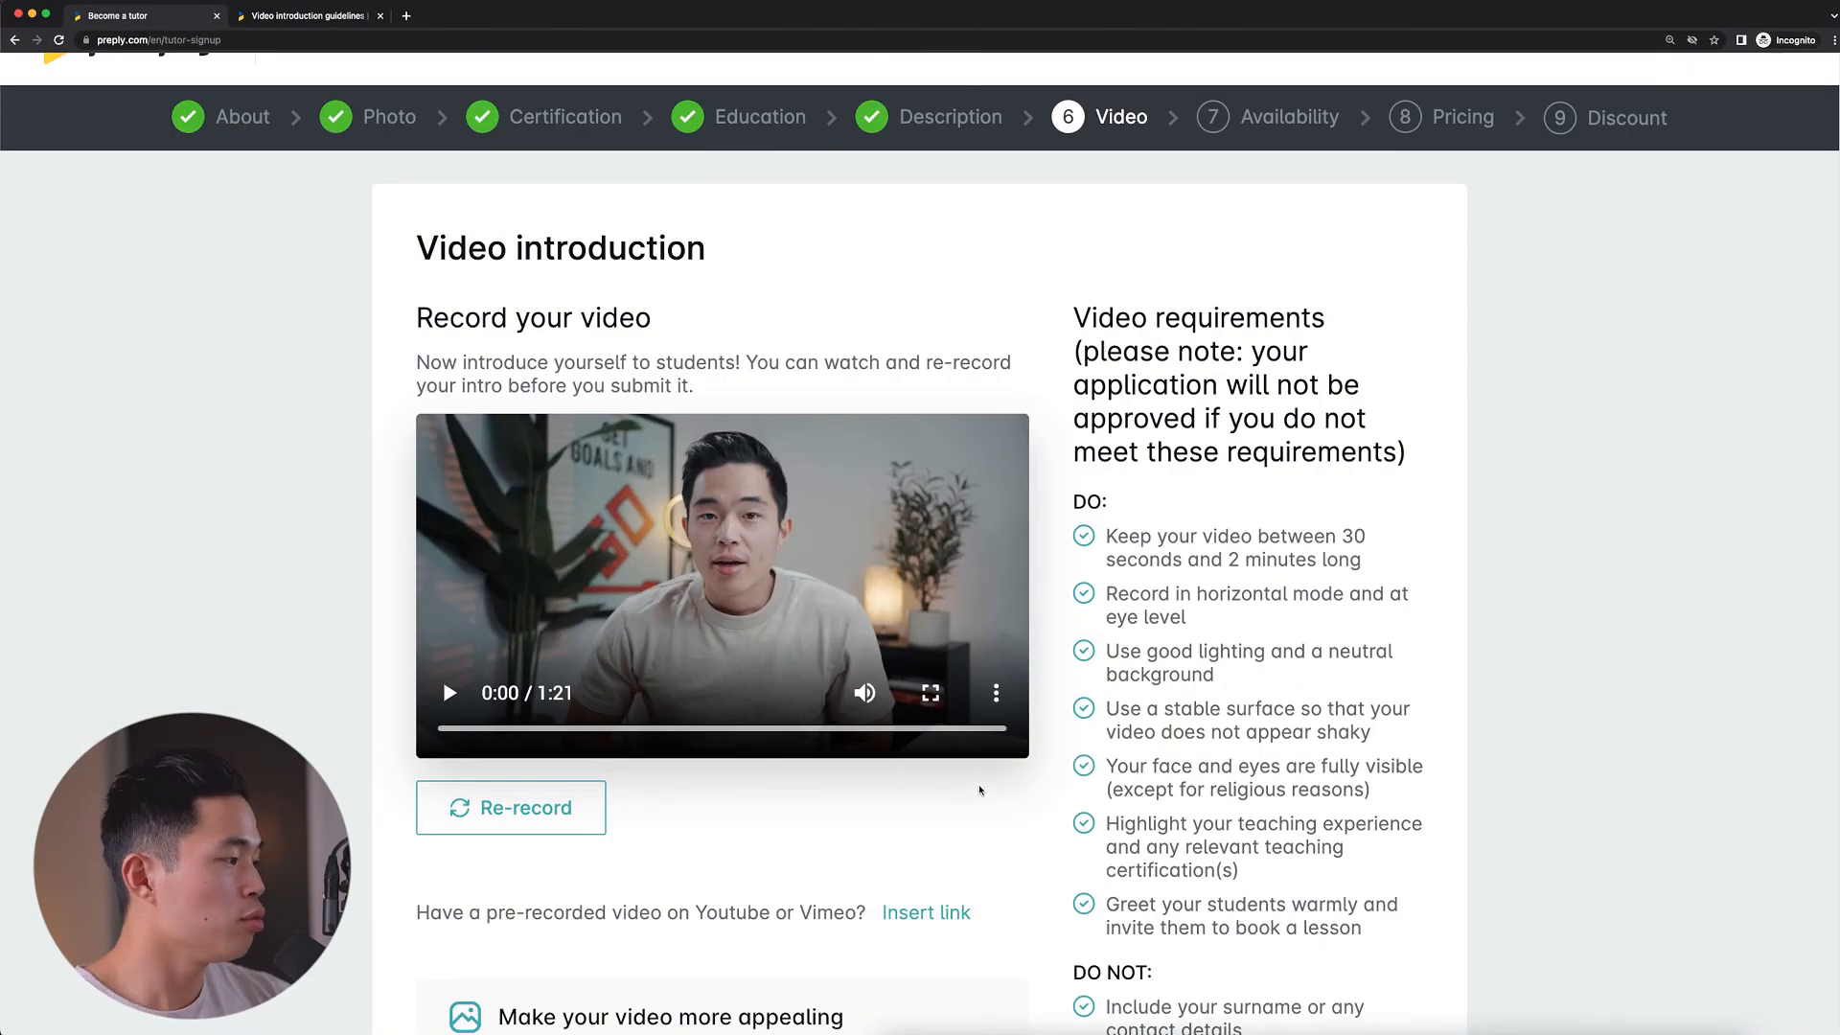
{"action": "scroll", "coordinate": [979, 790], "scroll_direction": "down", "scroll_amount": 7}
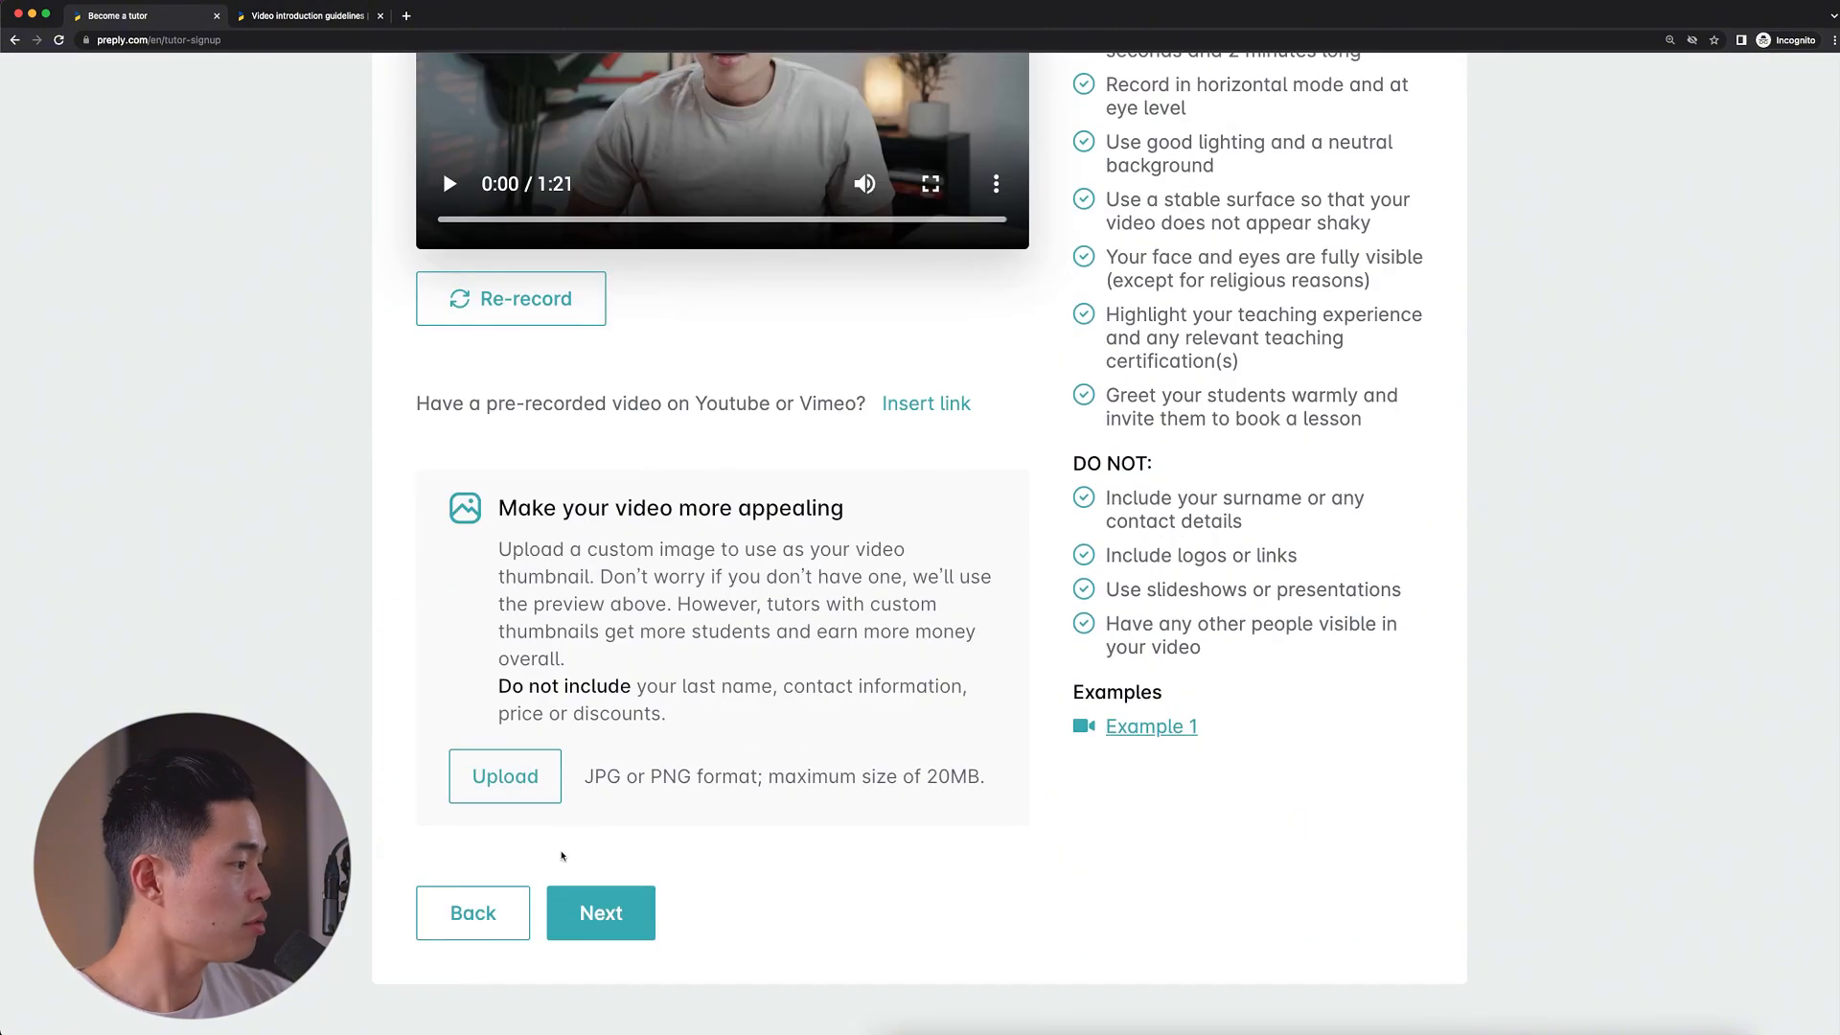
{"action": "scroll", "coordinate": [637, 621], "scroll_direction": "up", "scroll_amount": 4}
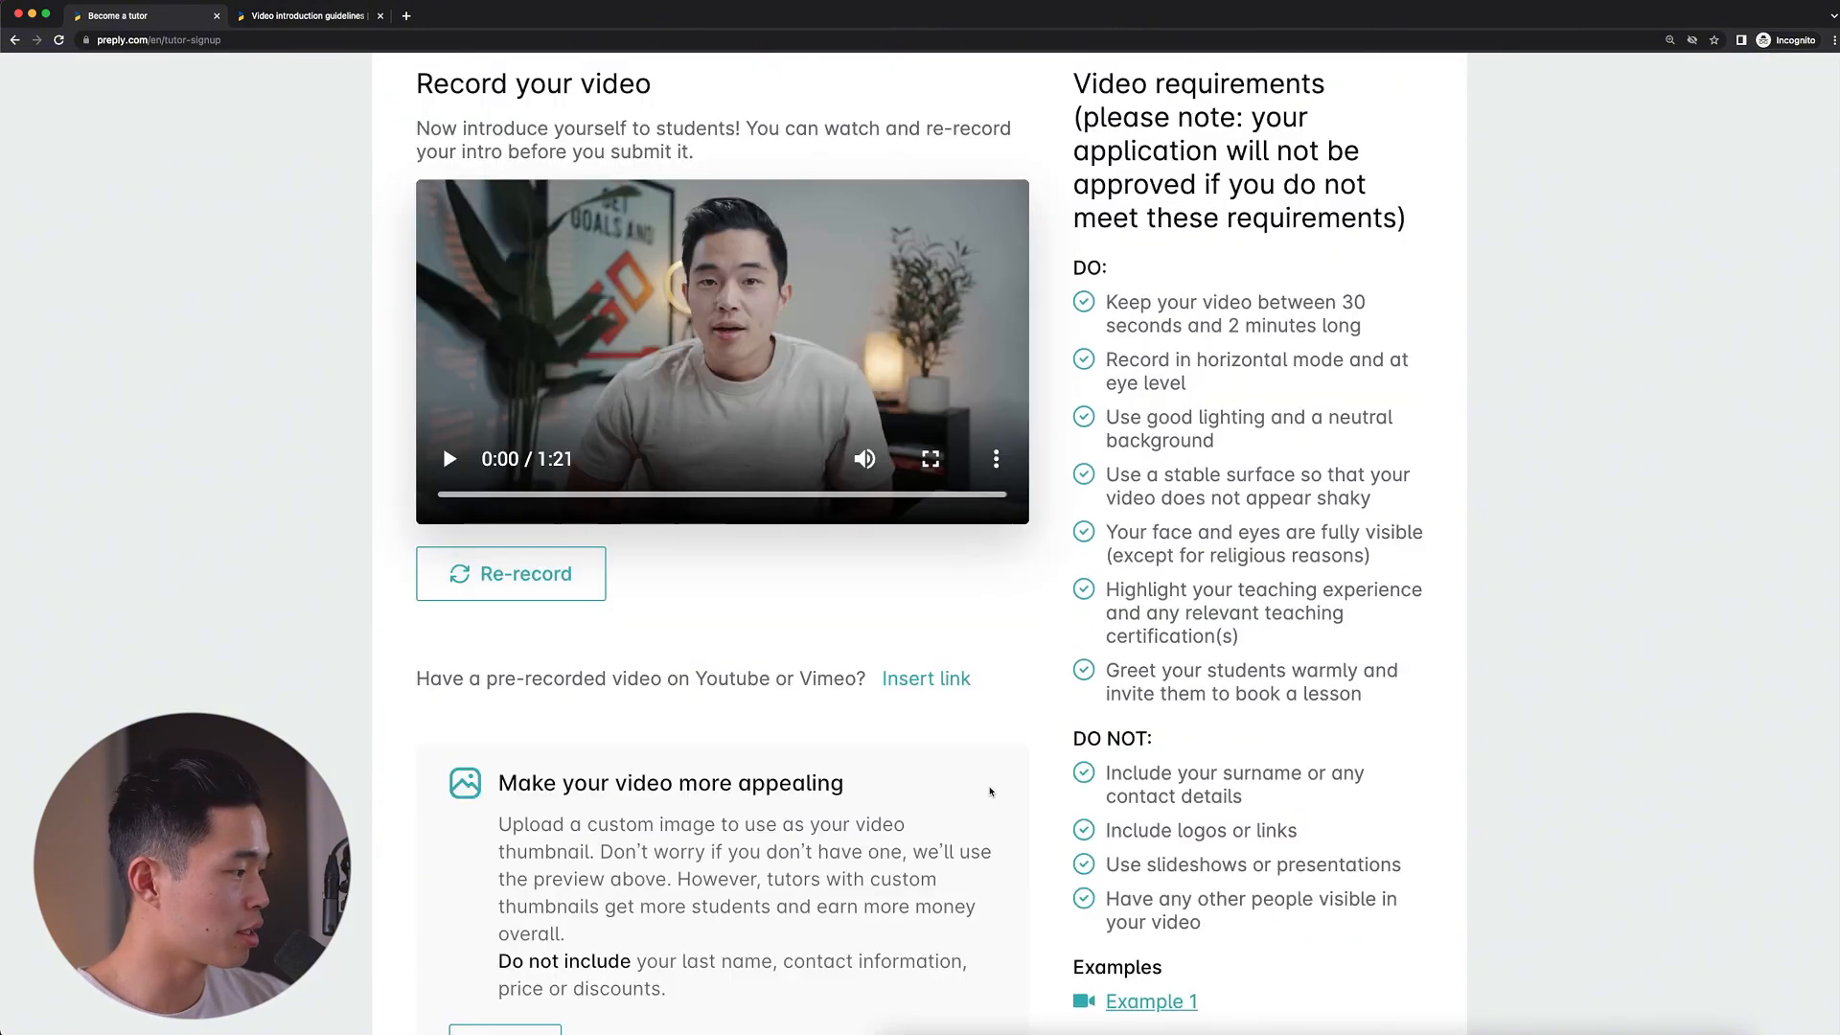
{"action": "scroll", "coordinate": [990, 789], "scroll_direction": "down", "scroll_amount": 3}
{"action": "scroll", "coordinate": [990, 790], "scroll_direction": "down", "scroll_amount": 2}
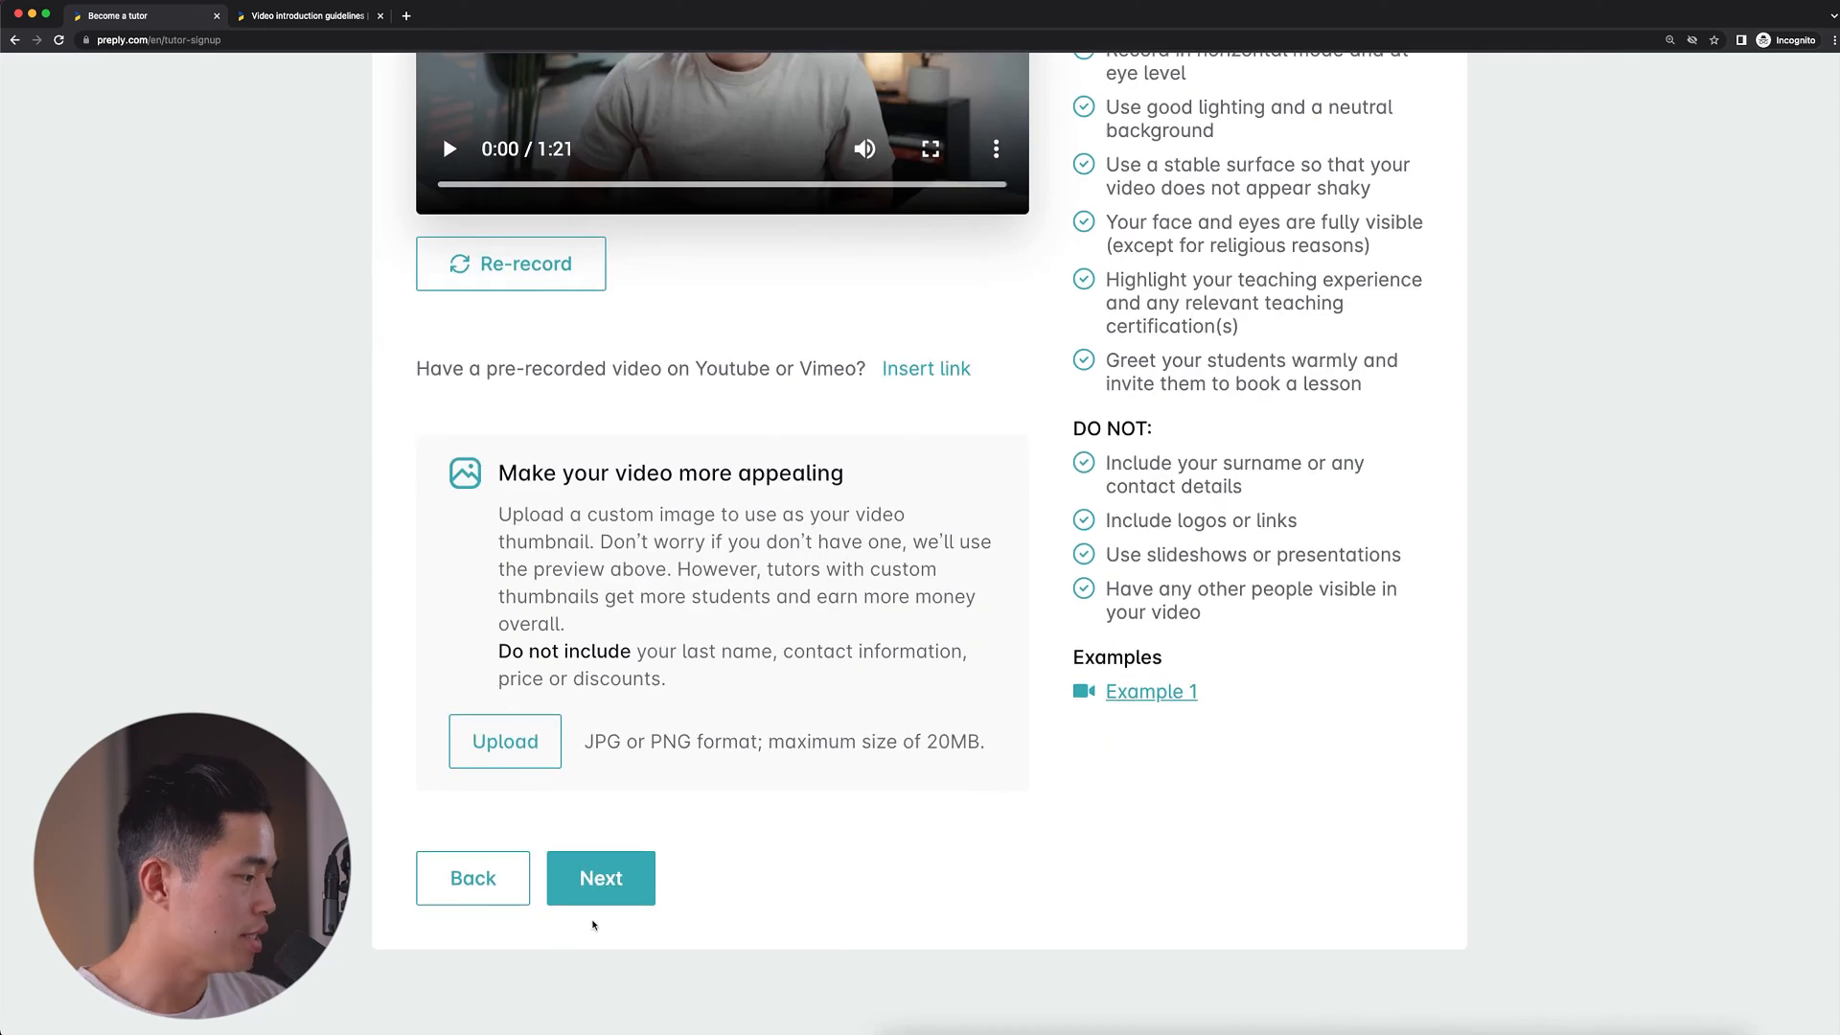
{"action": "left_click", "coordinate": [618, 873]}
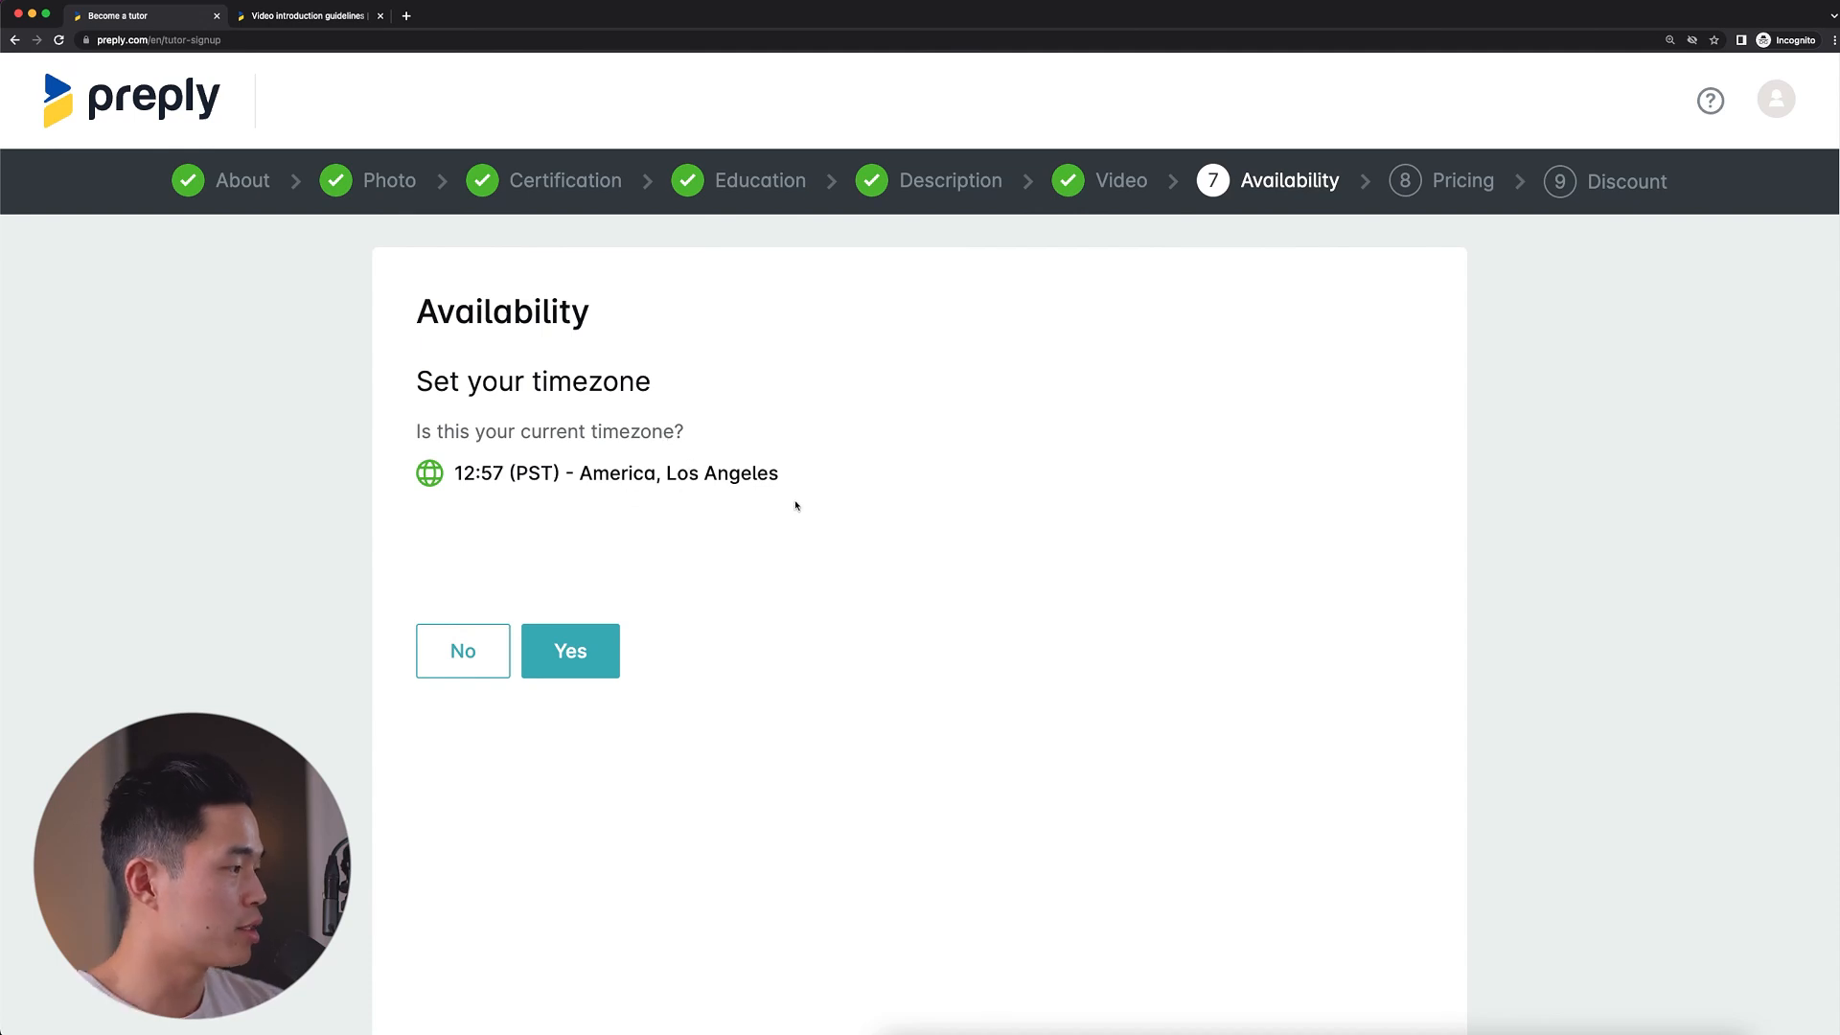
Confirm America, Los Angeles (PST) as the current timezone and go on to the weekly availability settings
{"action": "left_click_drag", "start_coordinate": [797, 504], "coordinate": [801, 546]}
{"action": "left_click", "coordinate": [793, 423]}
{"action": "left_click", "coordinate": [801, 546]}
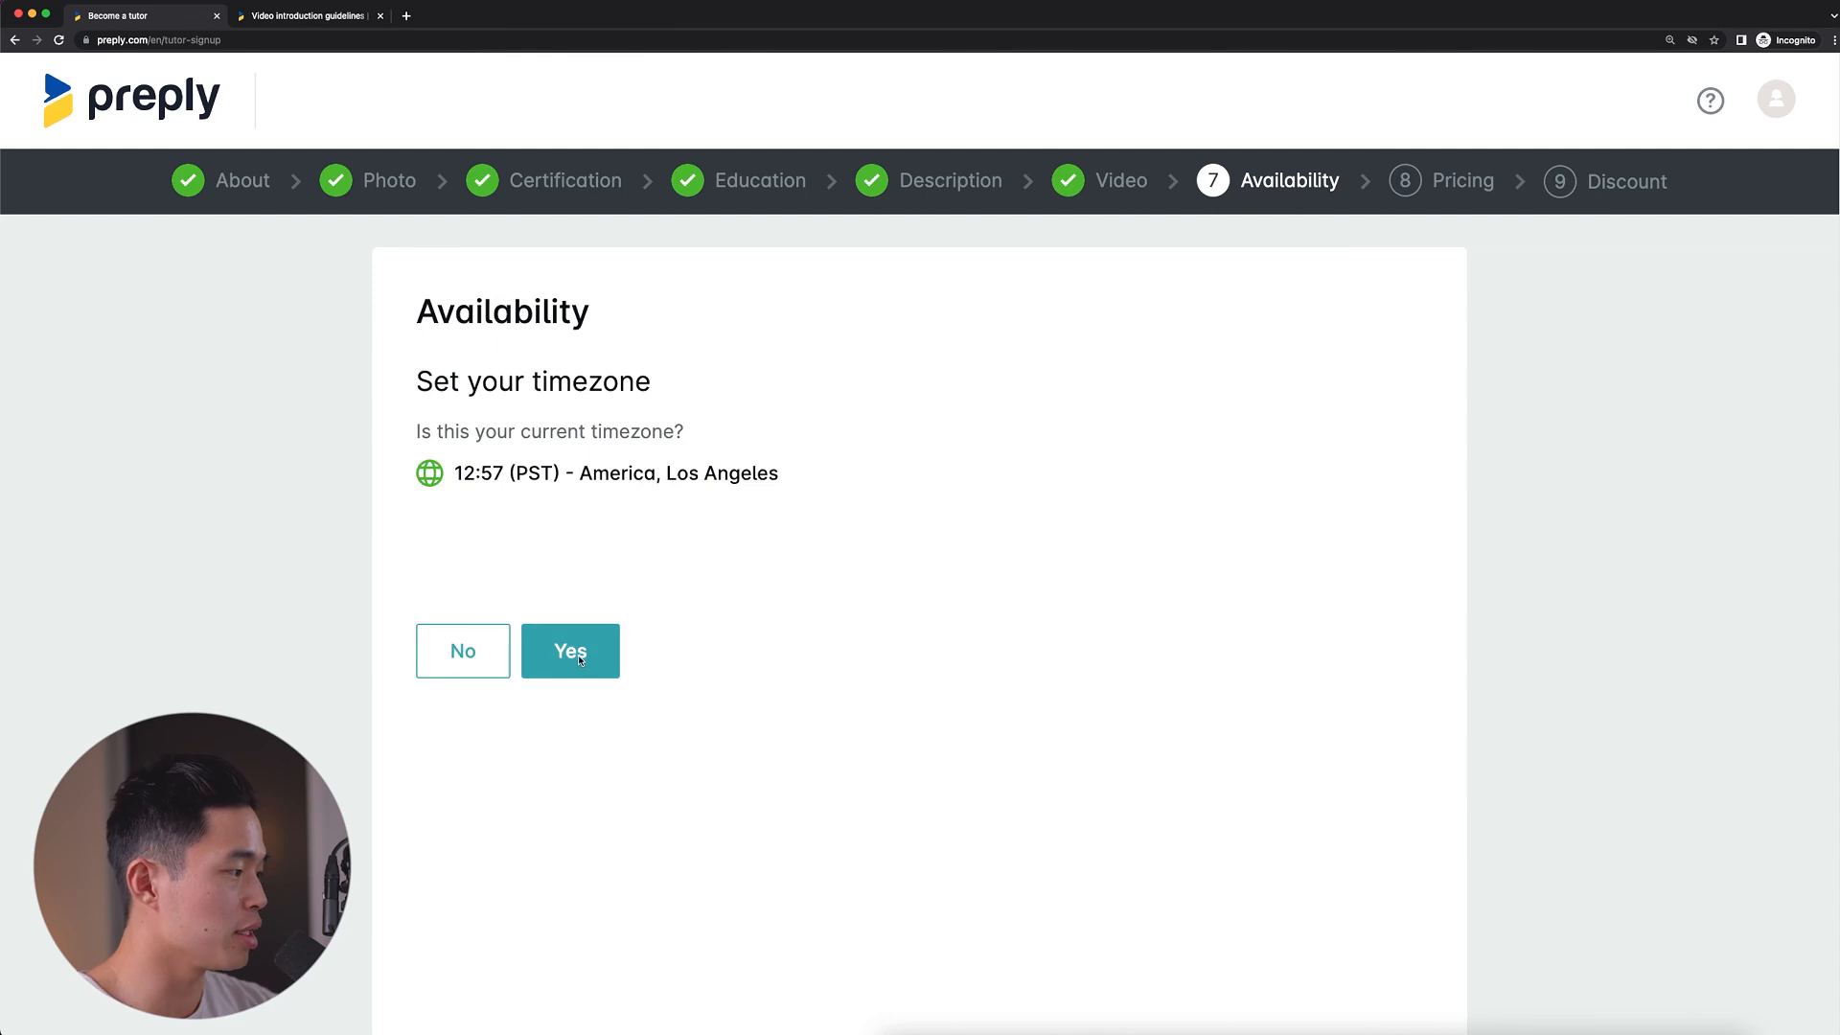
{"action": "left_click", "coordinate": [575, 651]}
{"action": "scroll", "coordinate": [682, 496], "scroll_direction": "down", "scroll_amount": 4}
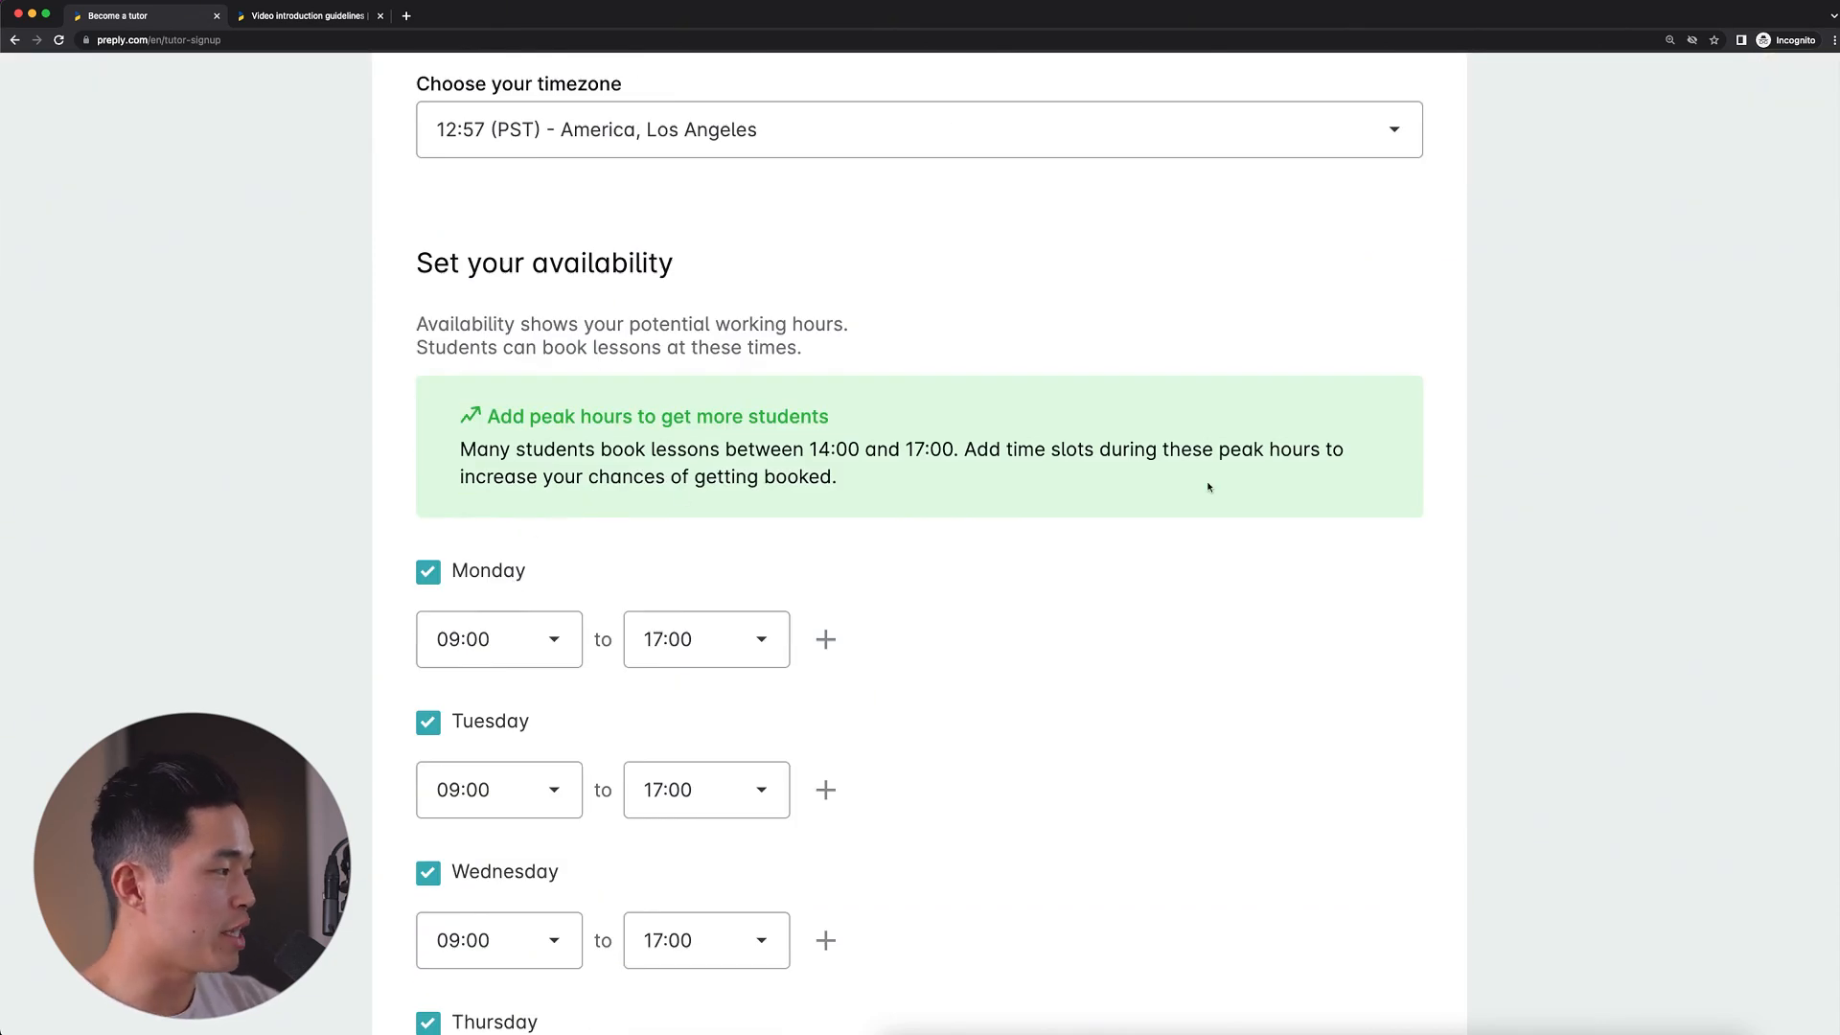
Remove Sunday, Thursday and Wednesday from the weekly availability
{"action": "scroll", "coordinate": [799, 496], "scroll_direction": "down", "scroll_amount": 4}
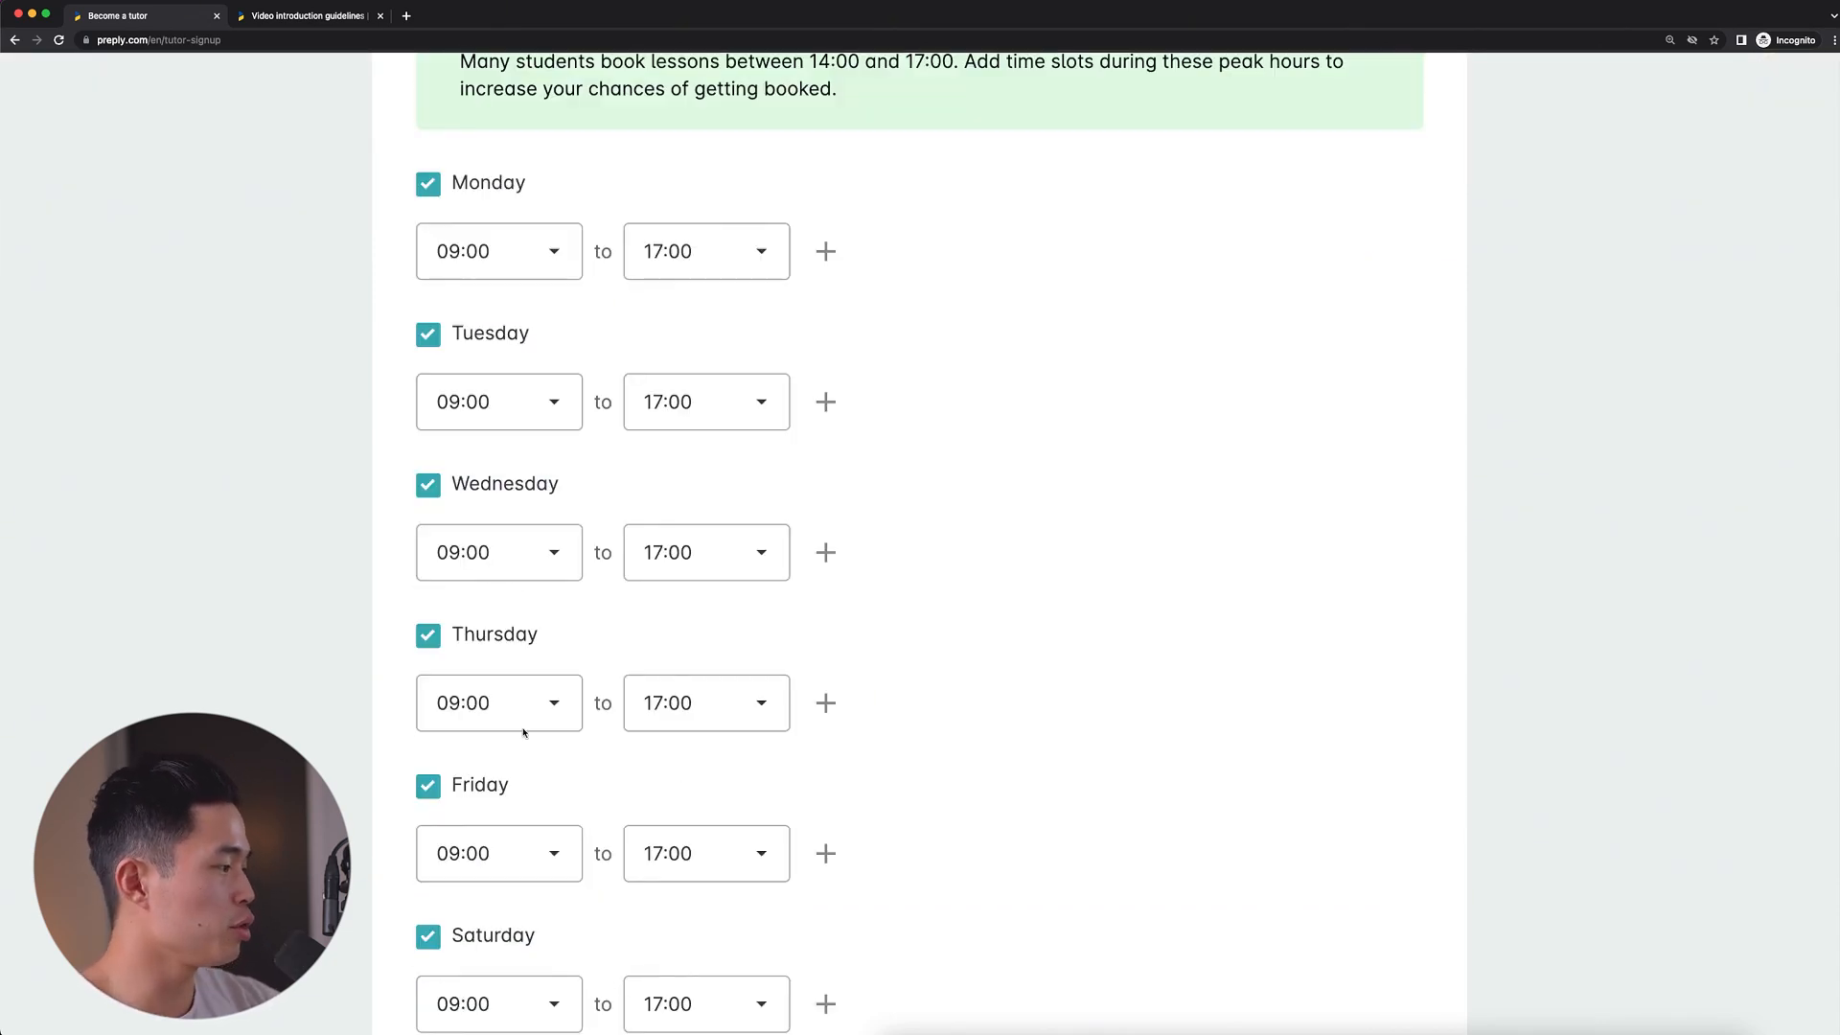
{"action": "scroll", "coordinate": [496, 844], "scroll_direction": "down", "scroll_amount": 1}
{"action": "scroll", "coordinate": [480, 936], "scroll_direction": "down", "scroll_amount": 4}
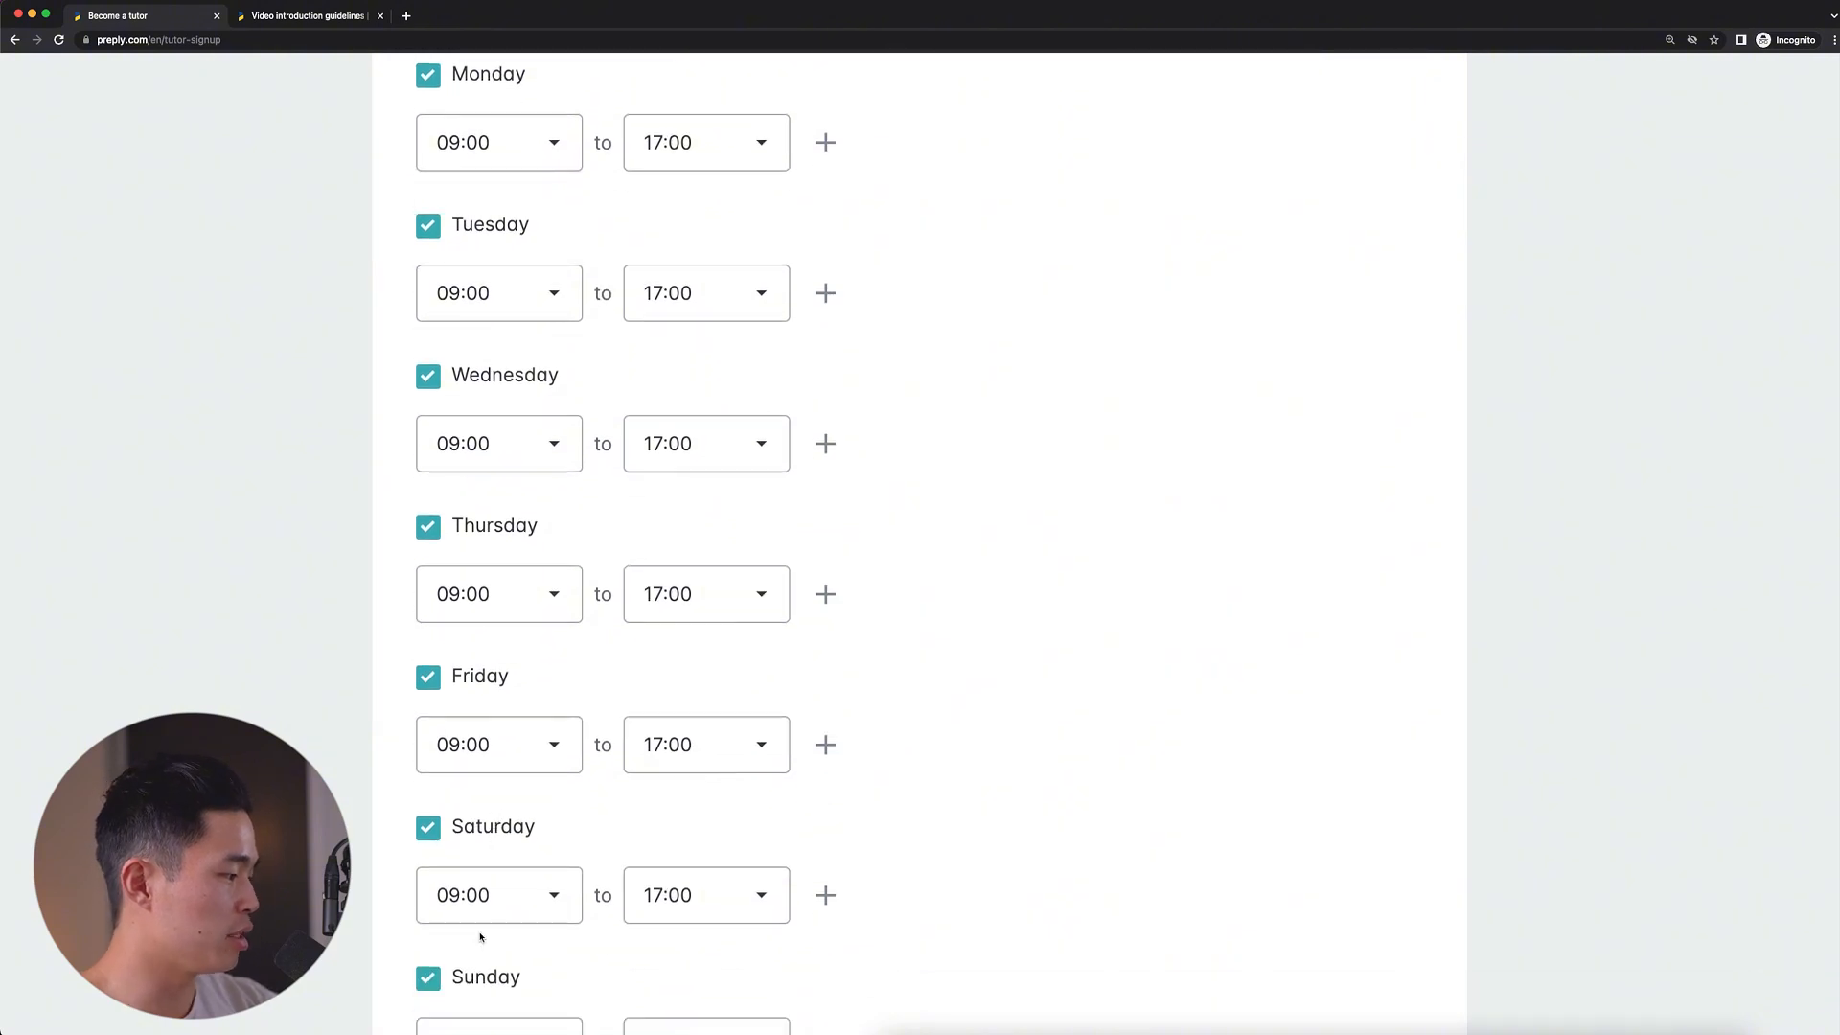
{"action": "scroll", "coordinate": [479, 910], "scroll_direction": "up", "scroll_amount": 1}
{"action": "left_click", "coordinate": [426, 783]}
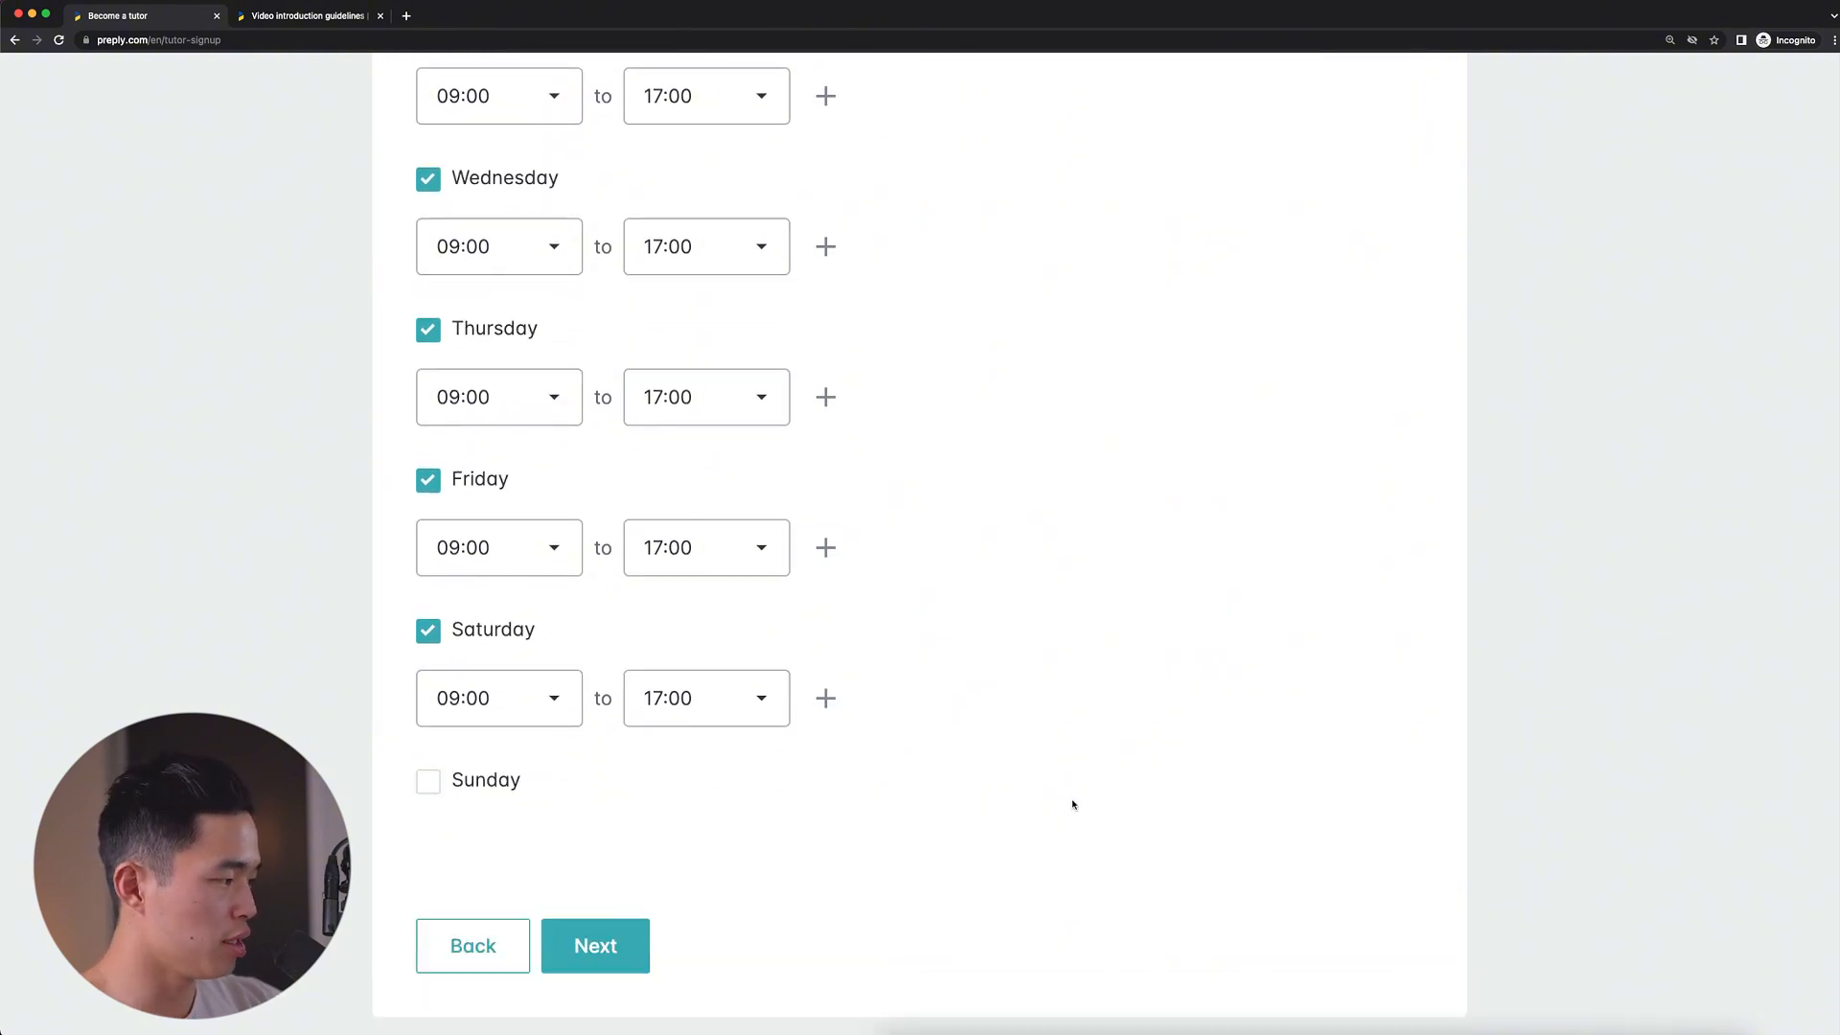
{"action": "scroll", "coordinate": [1072, 801], "scroll_direction": "up", "scroll_amount": 3}
{"action": "scroll", "coordinate": [671, 862], "scroll_direction": "down", "scroll_amount": 2}
{"action": "left_click", "coordinate": [428, 848]}
{"action": "scroll", "coordinate": [963, 872], "scroll_direction": "up", "scroll_amount": 5}
{"action": "scroll", "coordinate": [963, 872], "scroll_direction": "down", "scroll_amount": 4}
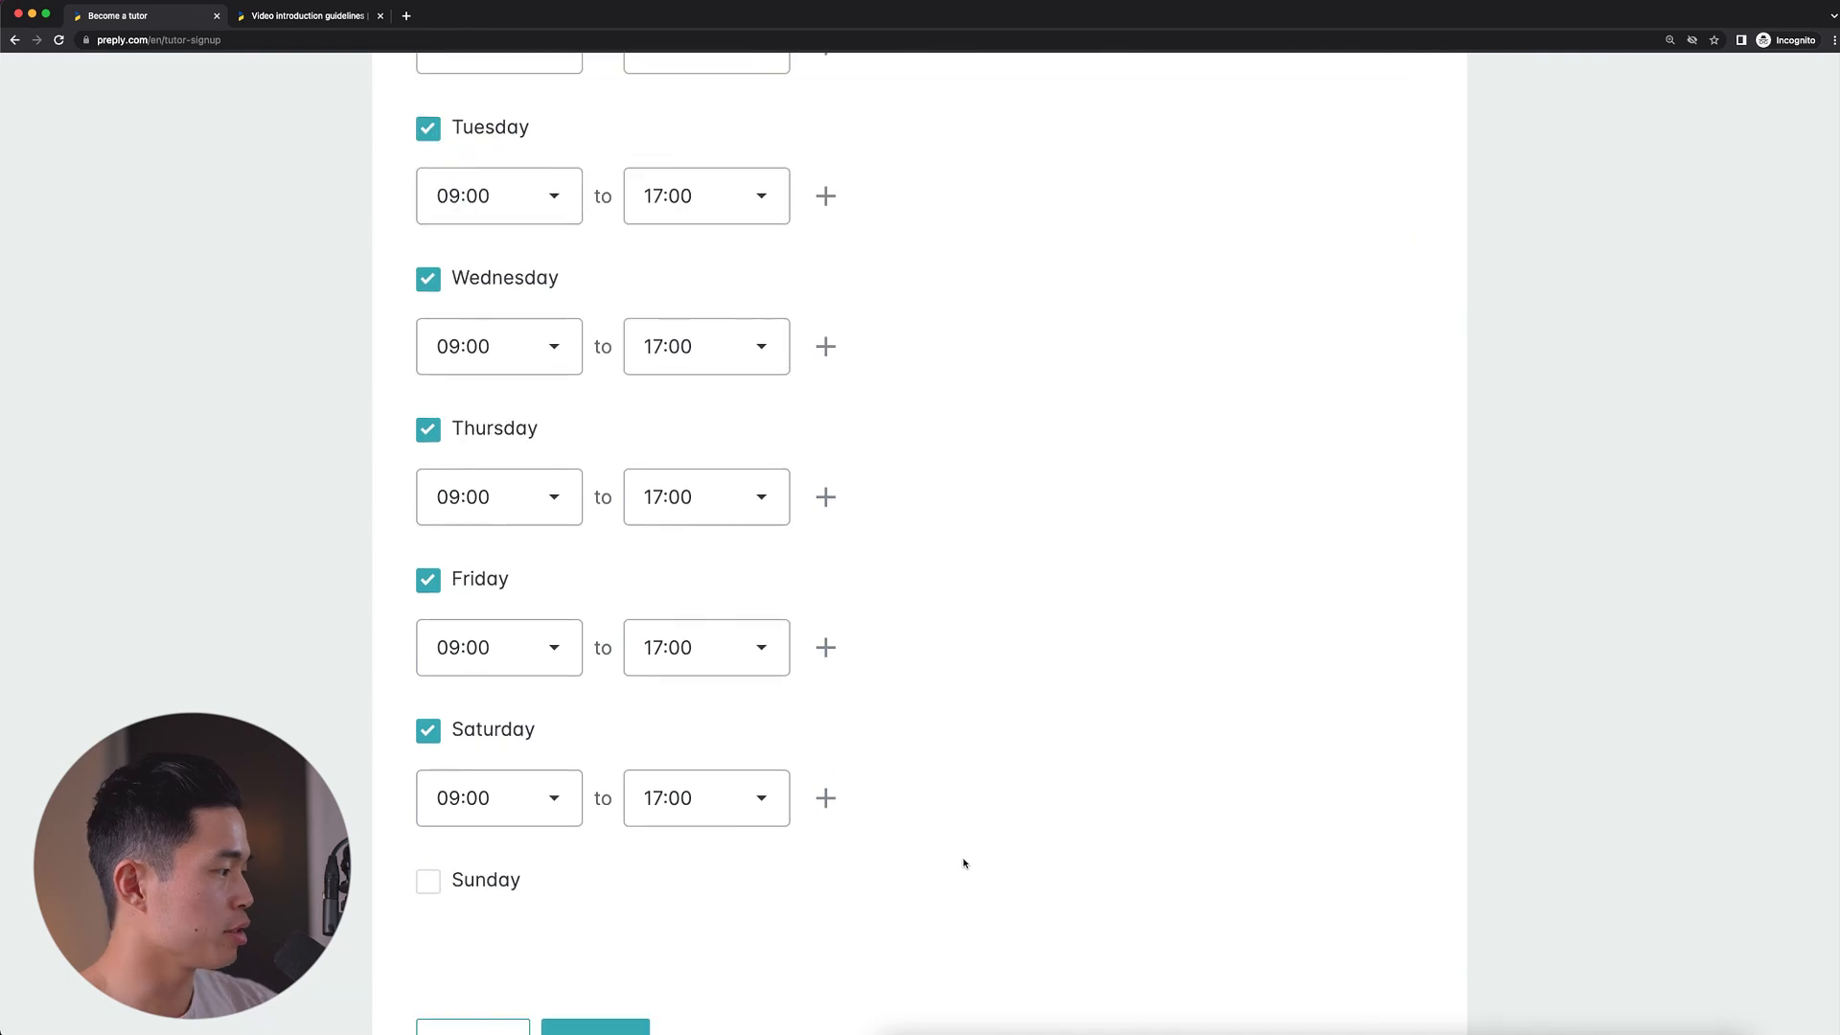
{"action": "left_click", "coordinate": [427, 431]}
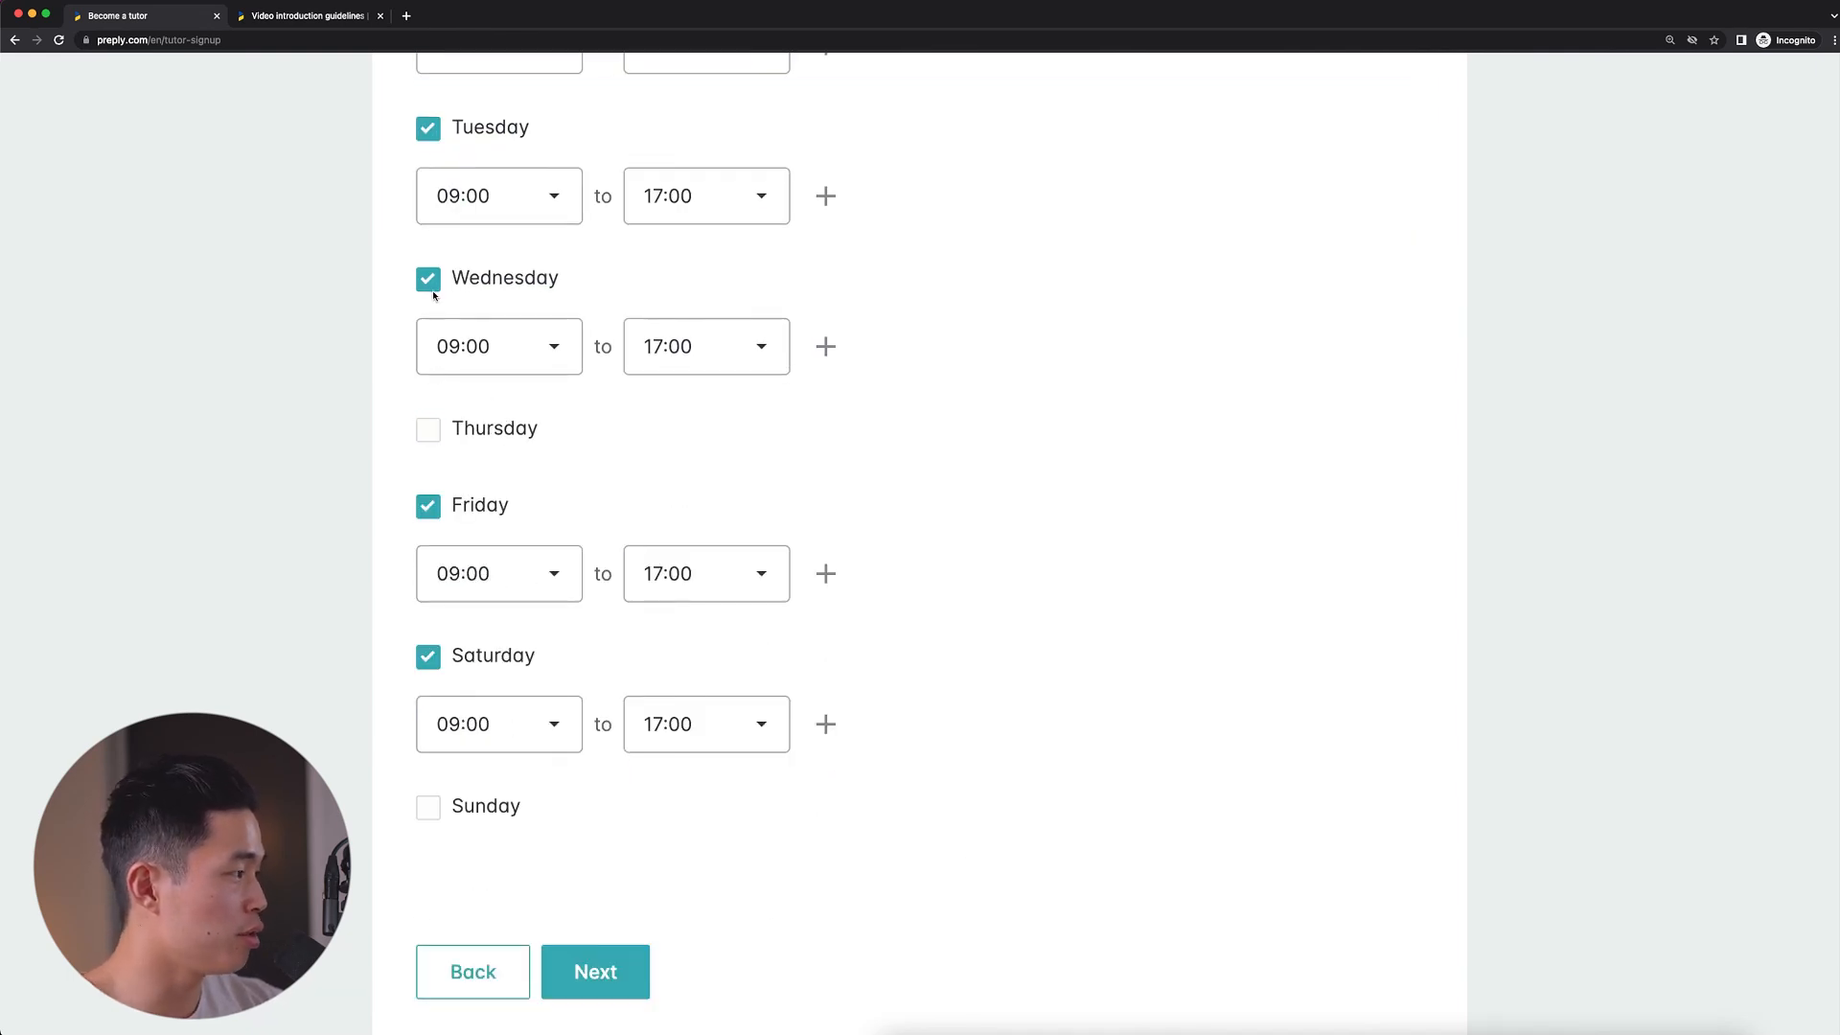
{"action": "left_click", "coordinate": [428, 280]}
Set the end of Monday's 09:00 time slot to 12:00
{"action": "scroll", "coordinate": [525, 221], "scroll_direction": "up", "scroll_amount": 3}
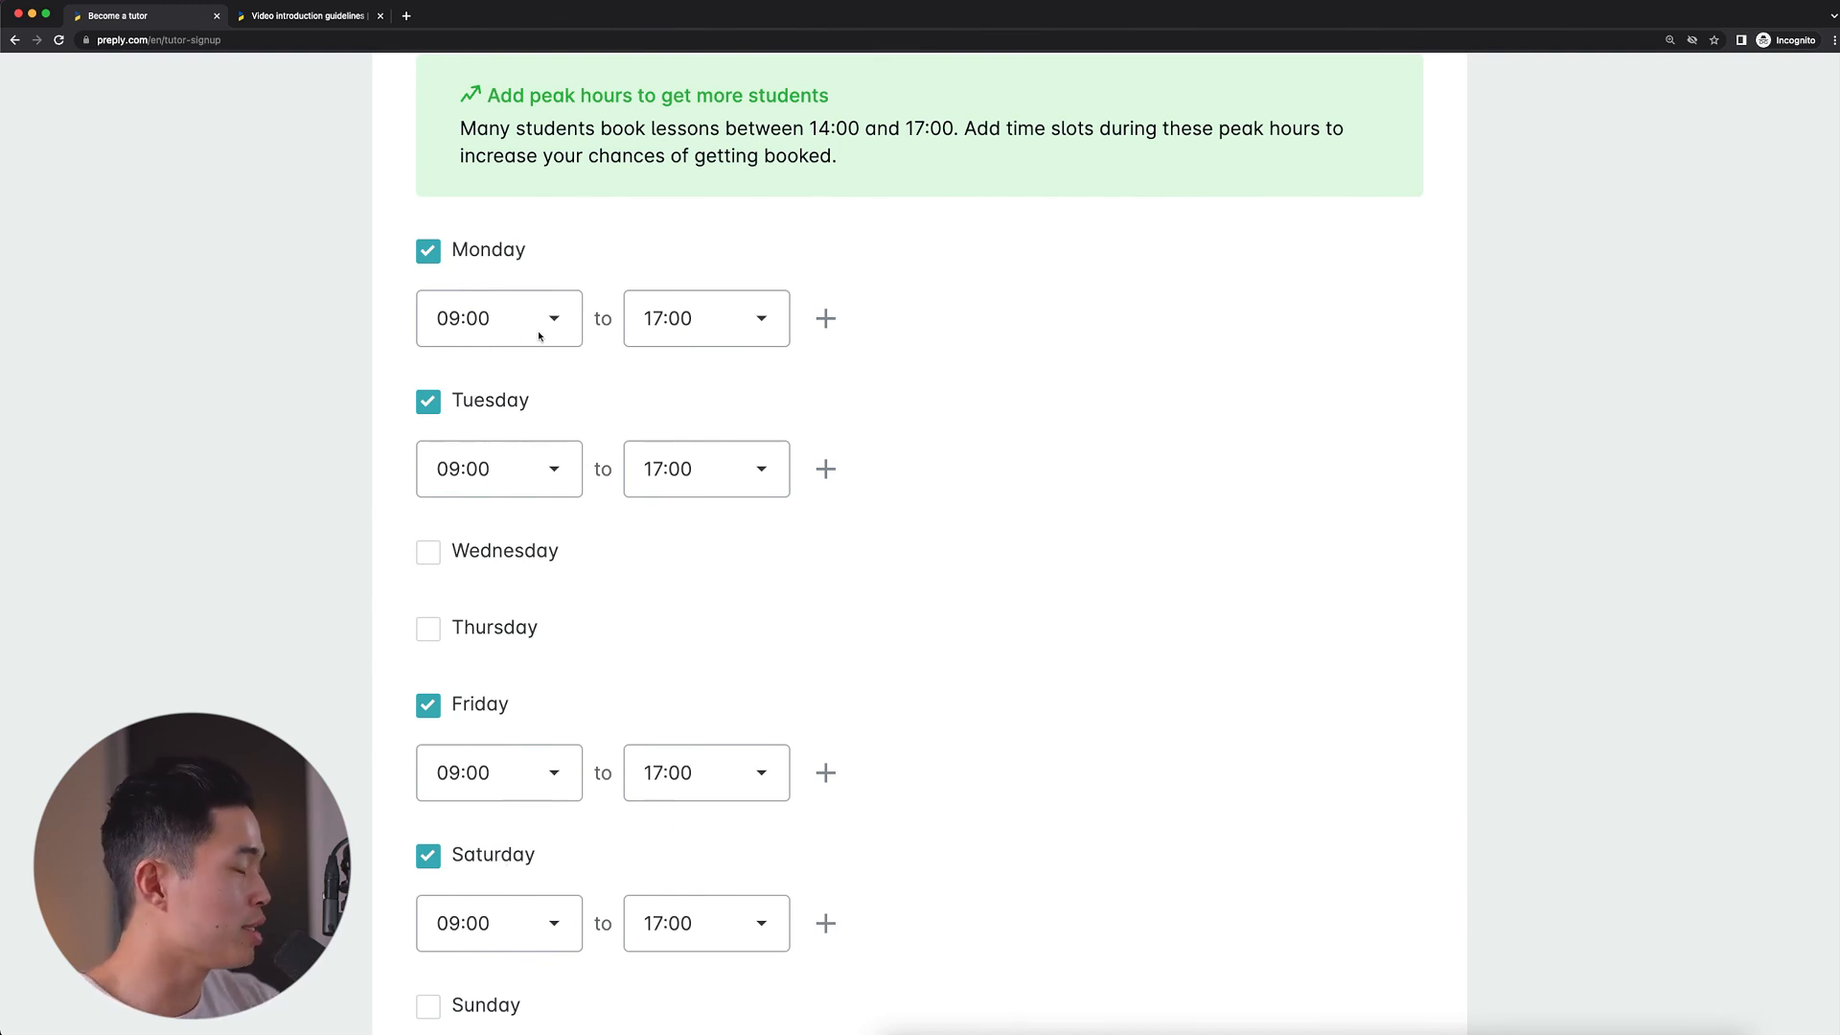
{"action": "left_click", "coordinate": [738, 324]}
{"action": "scroll", "coordinate": [726, 629], "scroll_direction": "down", "scroll_amount": 2}
{"action": "scroll", "coordinate": [726, 623], "scroll_direction": "up", "scroll_amount": 5}
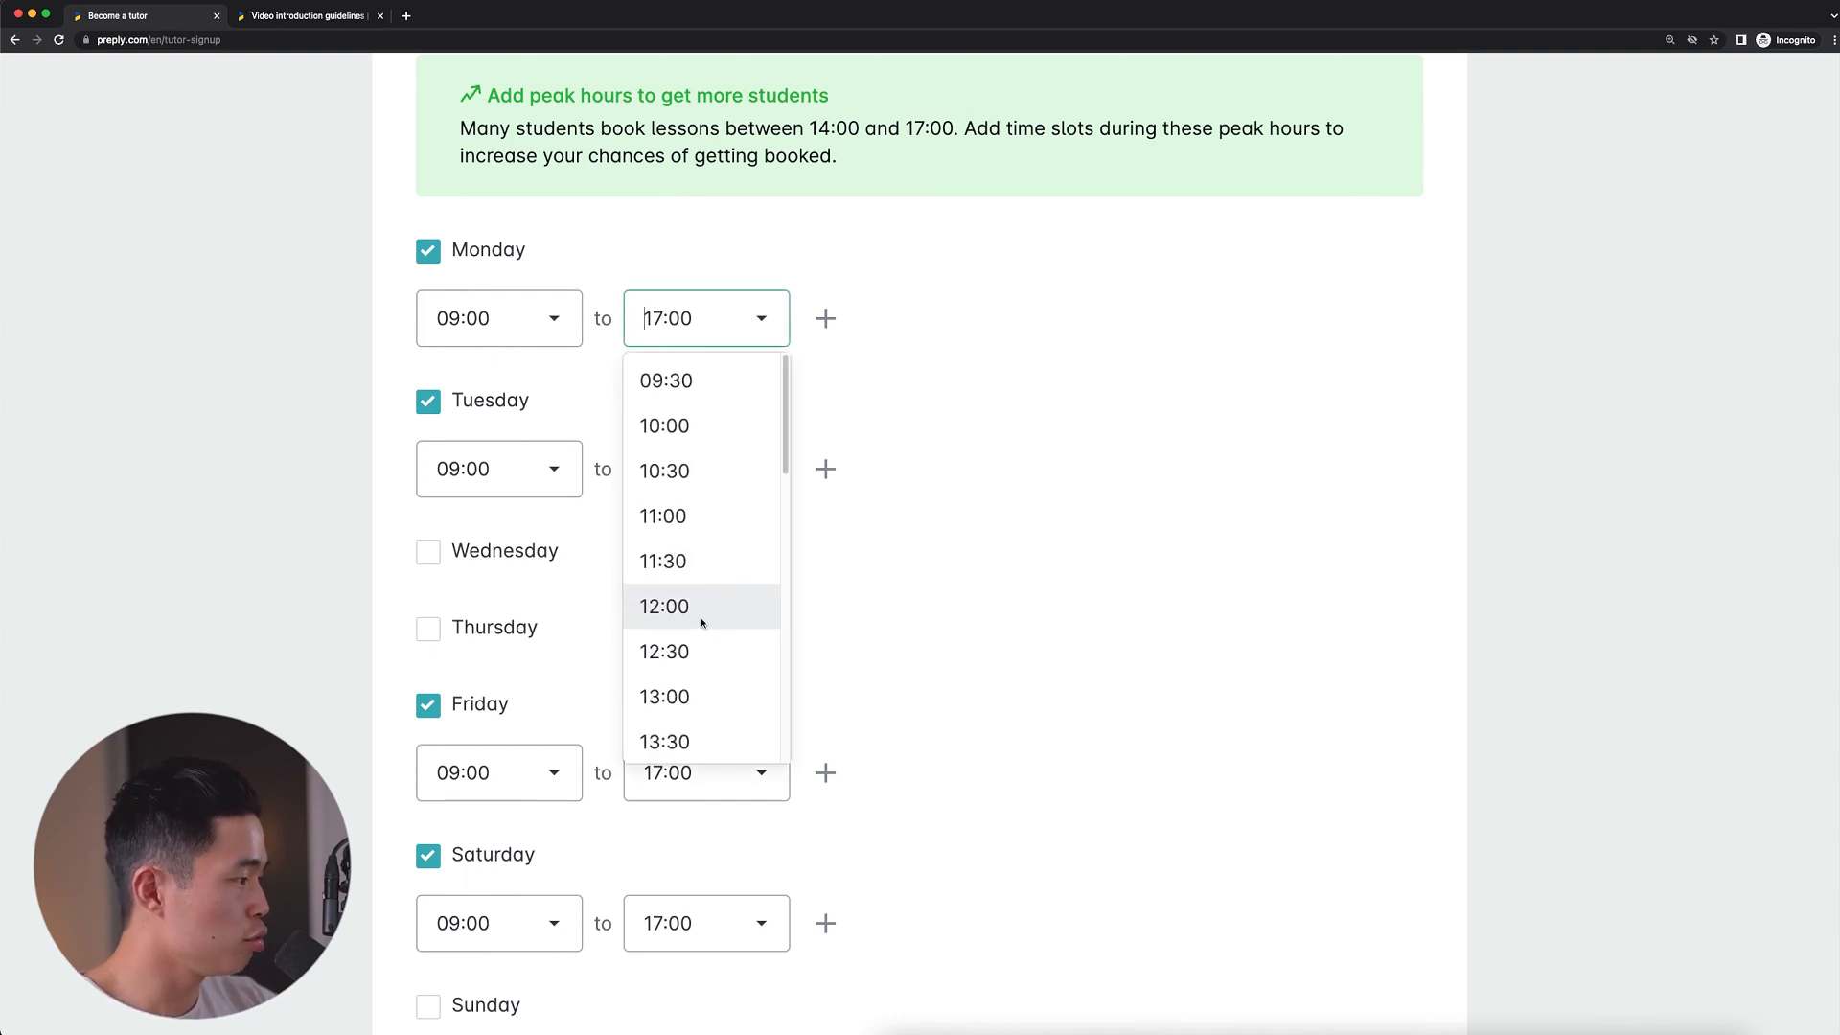
{"action": "left_click", "coordinate": [703, 624]}
Add a second Monday time slot from 14:00 to 17:00 and continue to the Pricing section
{"action": "left_click", "coordinate": [826, 318]}
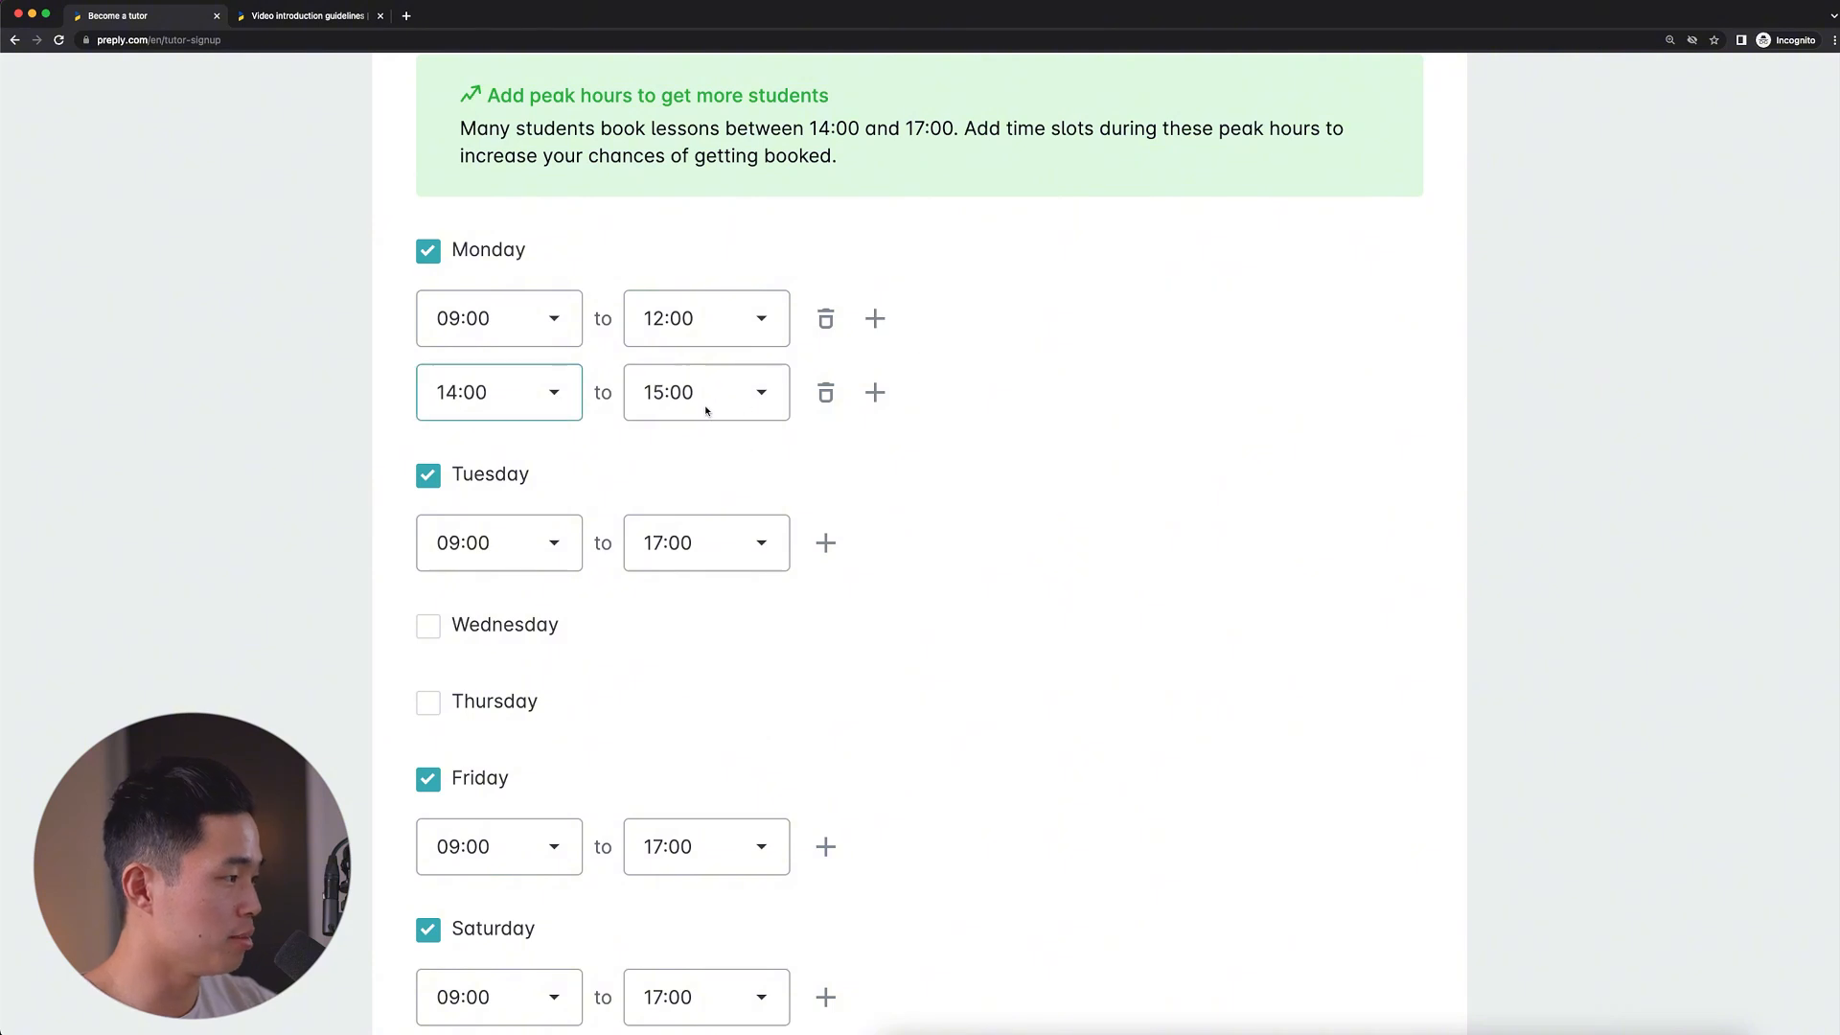
{"action": "left_click", "coordinate": [724, 402]}
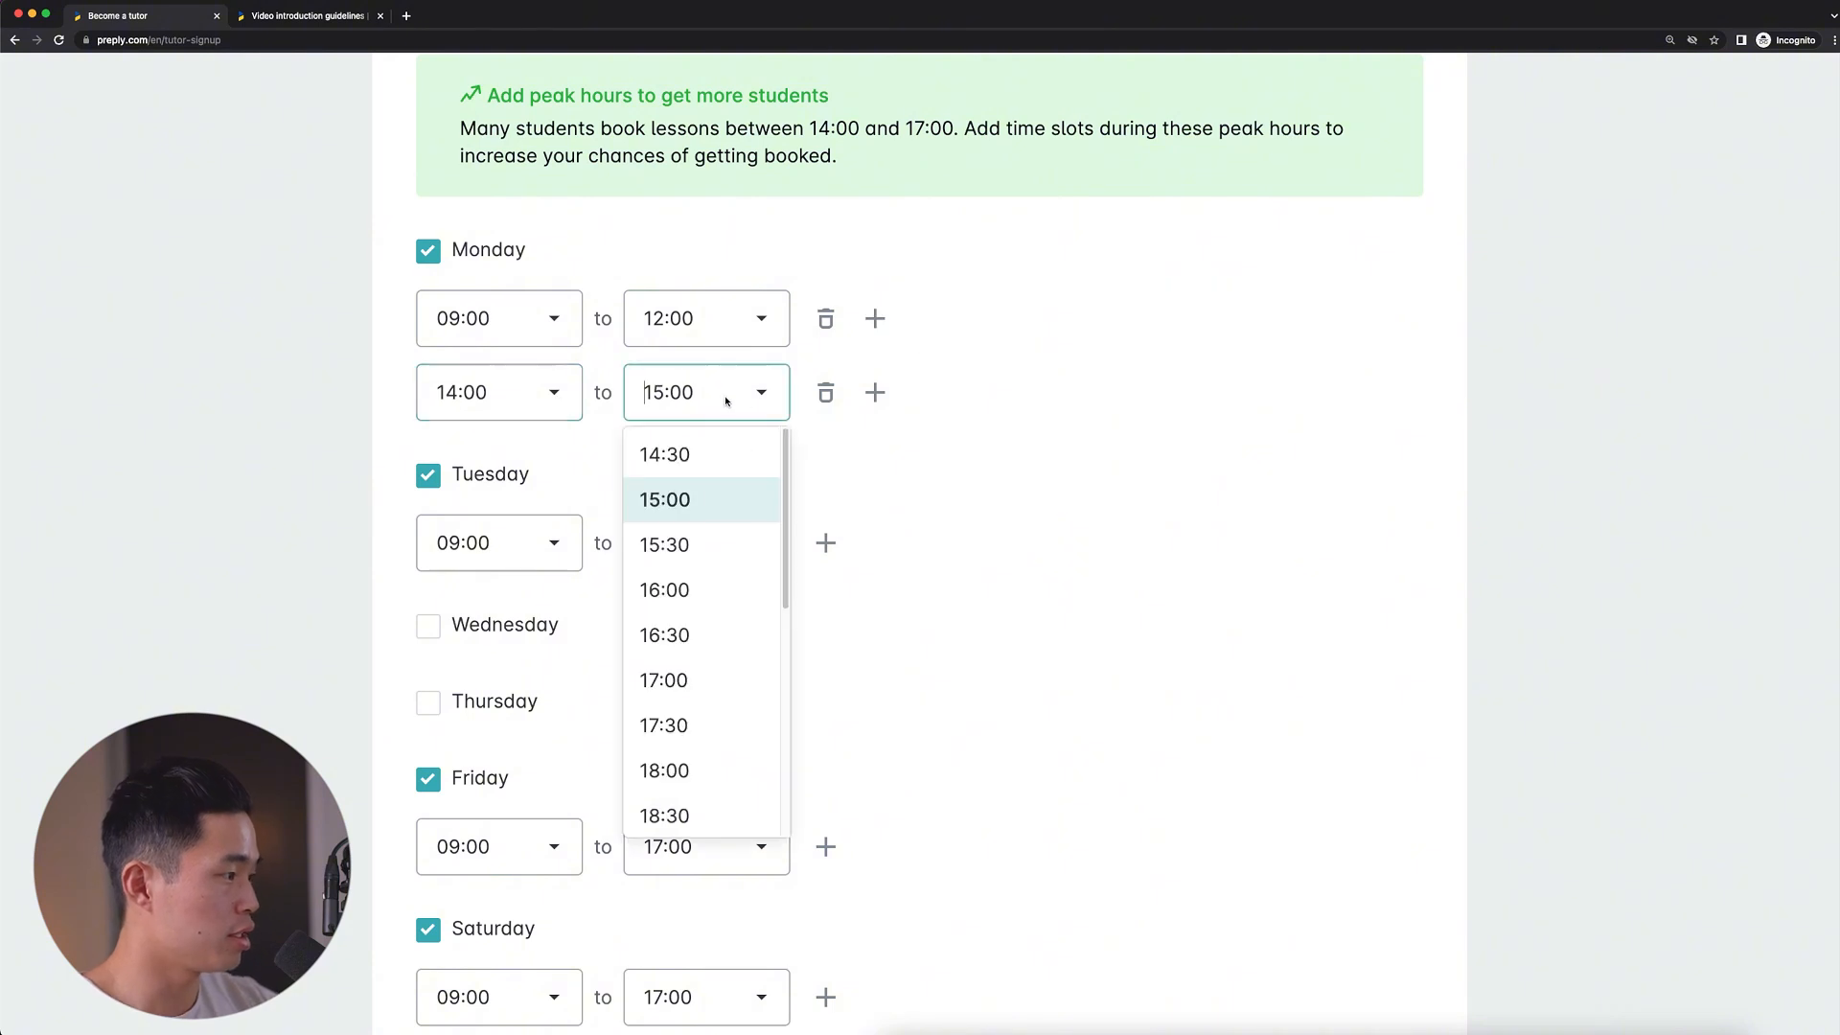
{"action": "left_click", "coordinate": [698, 679]}
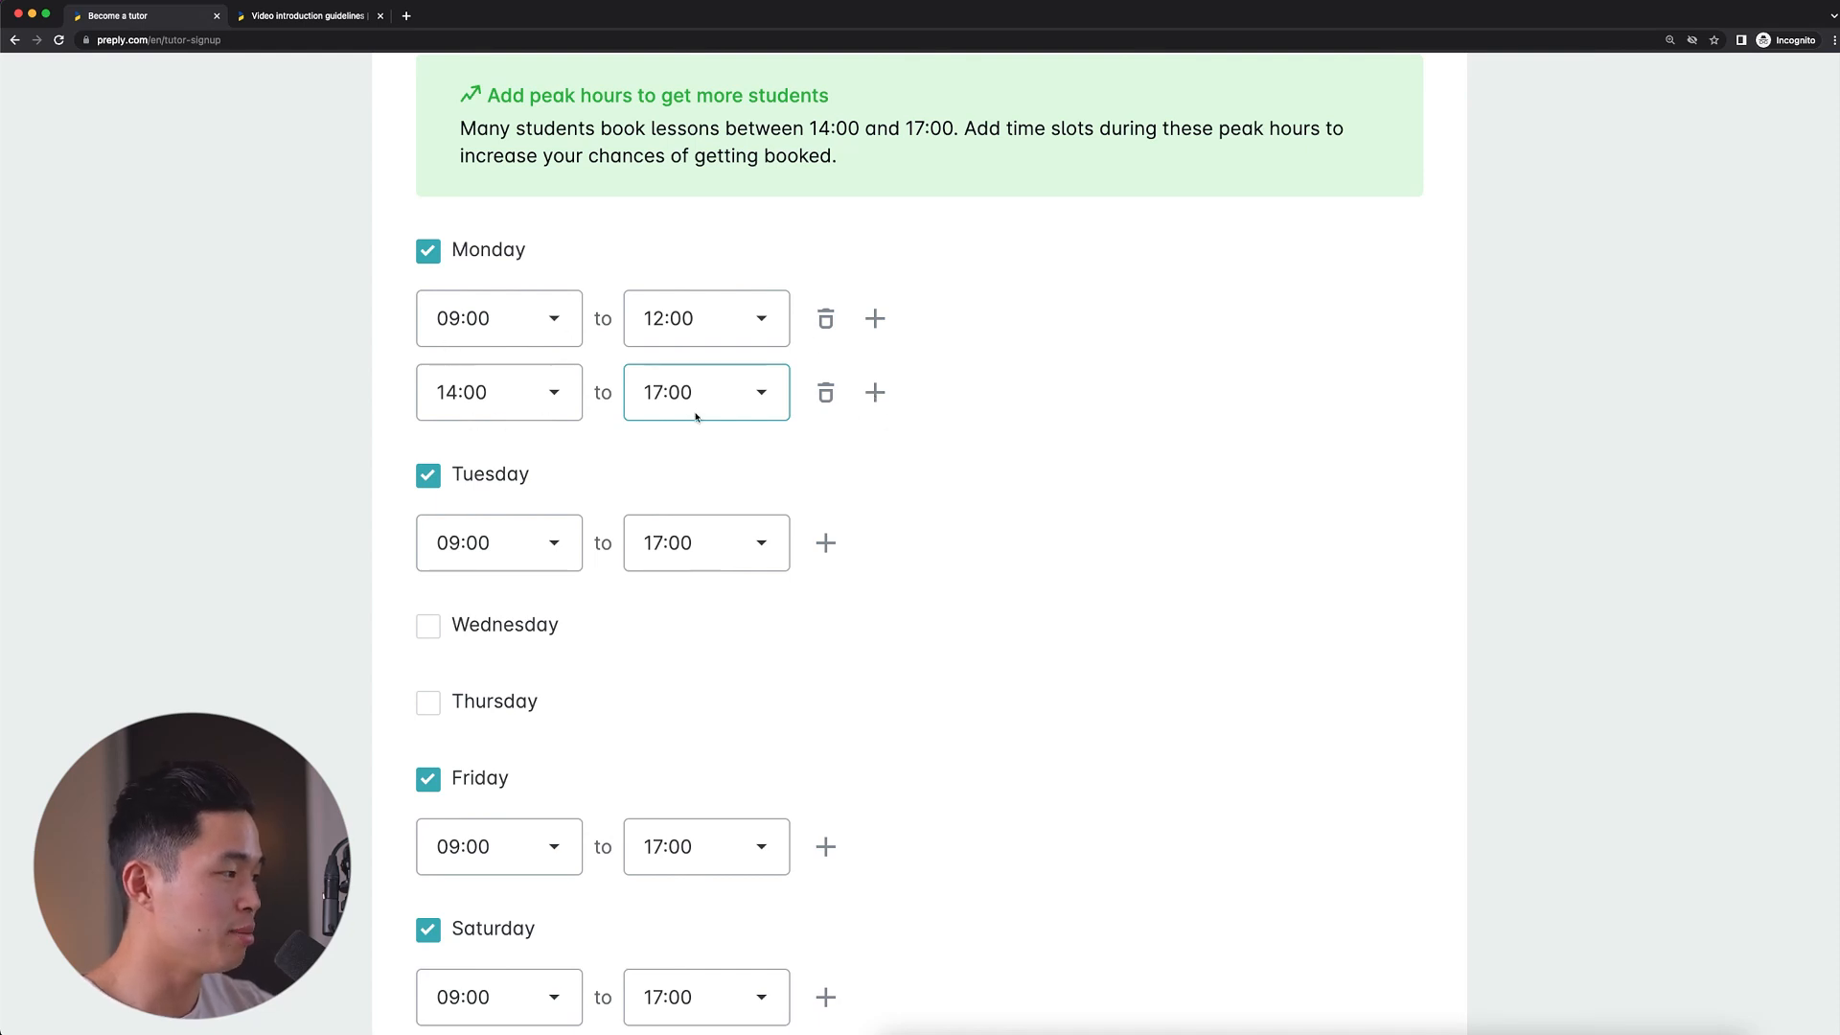
{"action": "scroll", "coordinate": [615, 407], "scroll_direction": "down", "scroll_amount": 5}
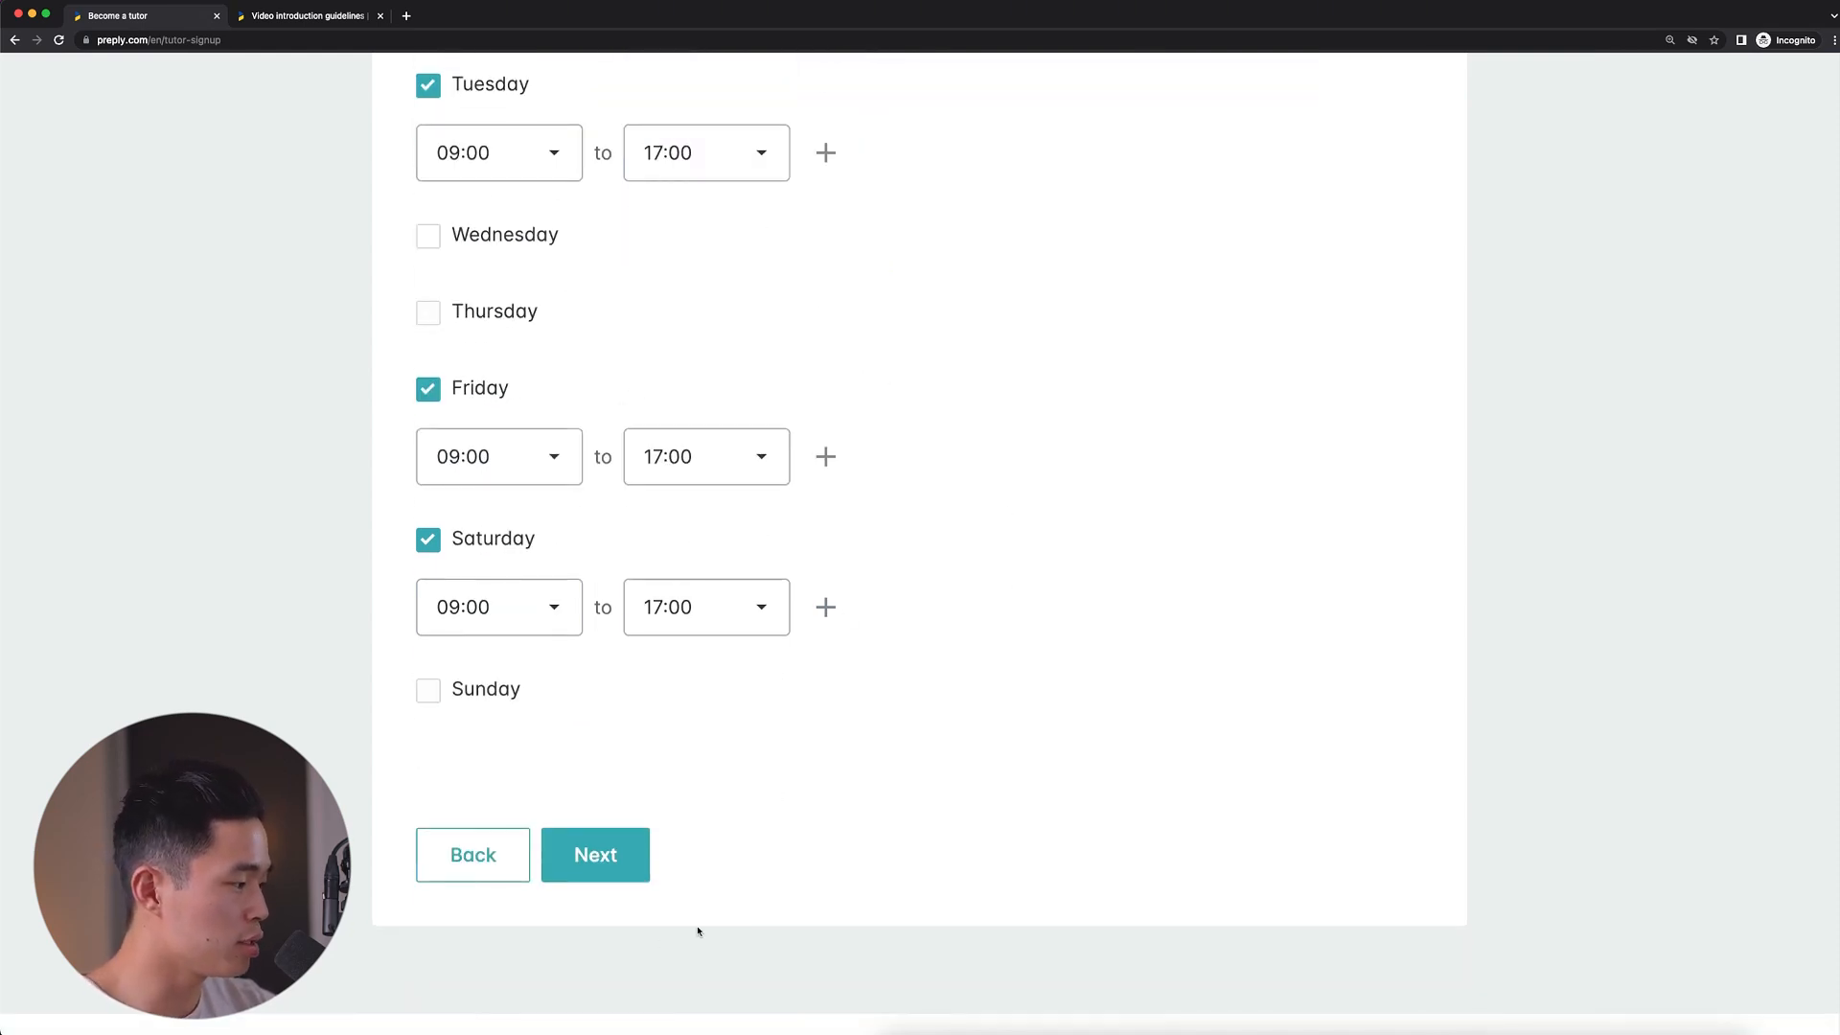
{"action": "left_click", "coordinate": [593, 874]}
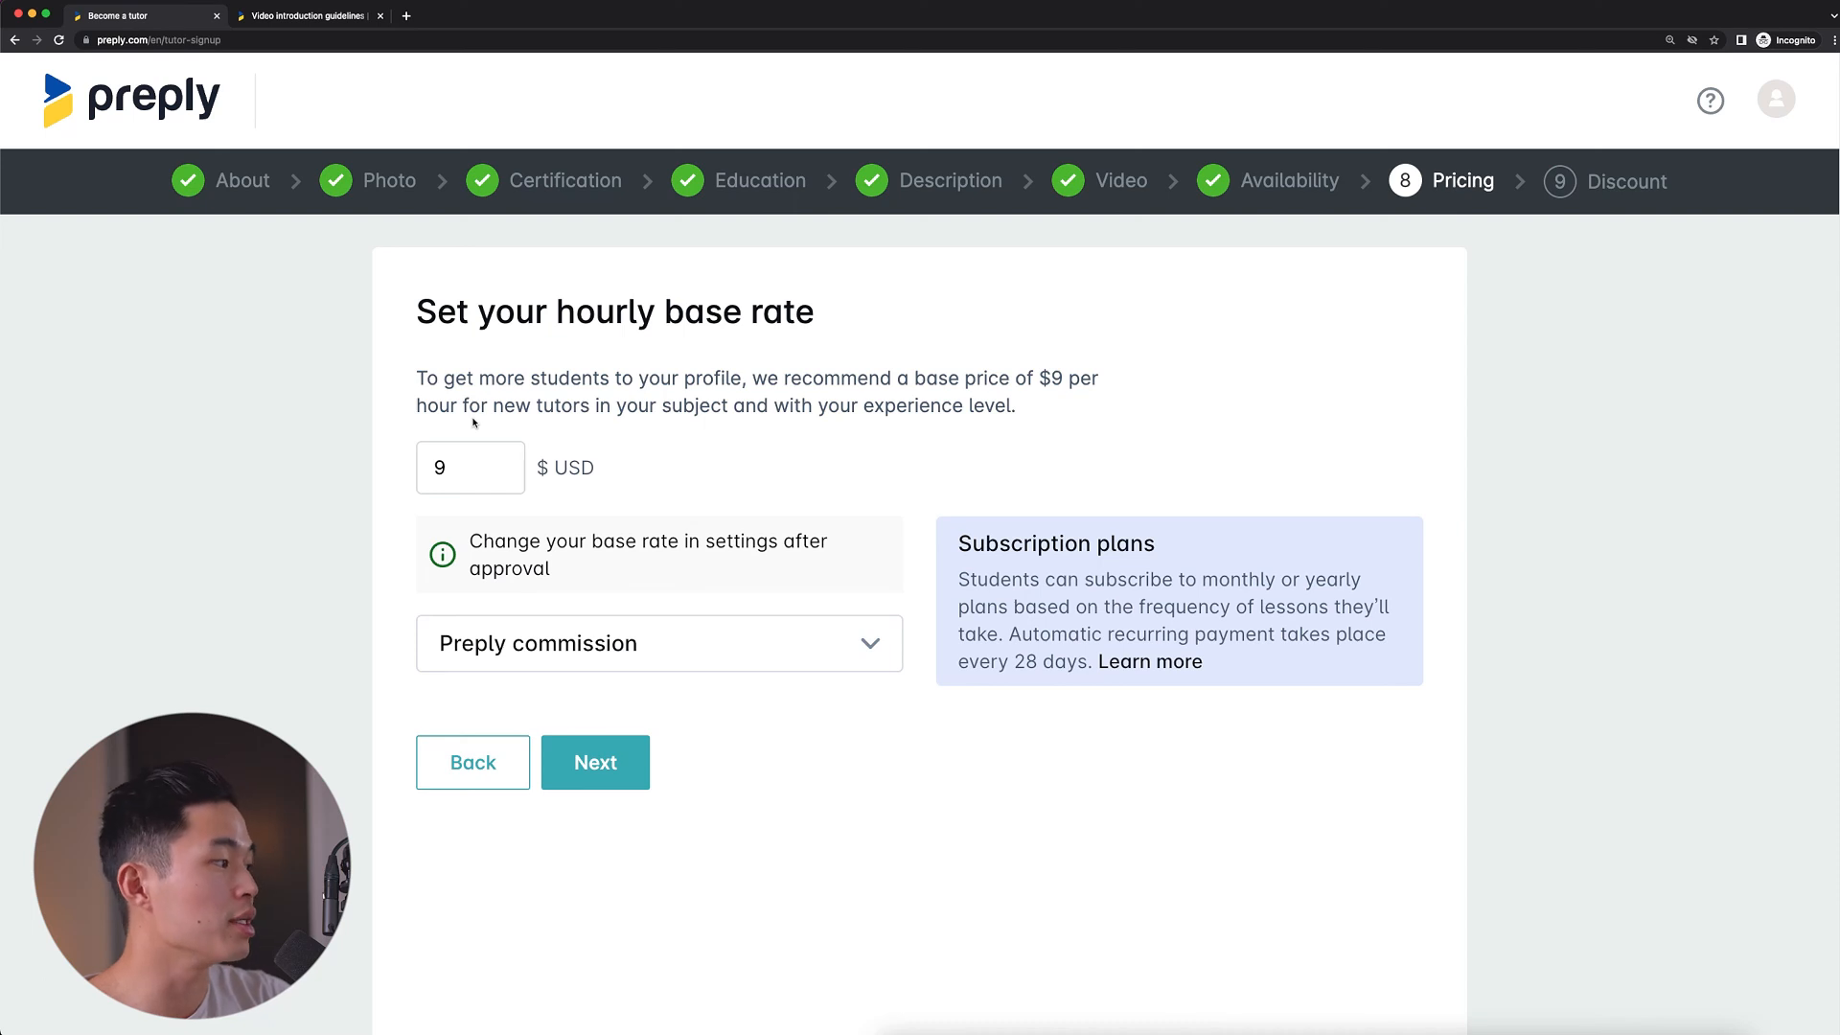
Set the hourly base rate to 15 USD
{"action": "double_click", "coordinate": [479, 480]}
{"action": "type", "text": "15"}
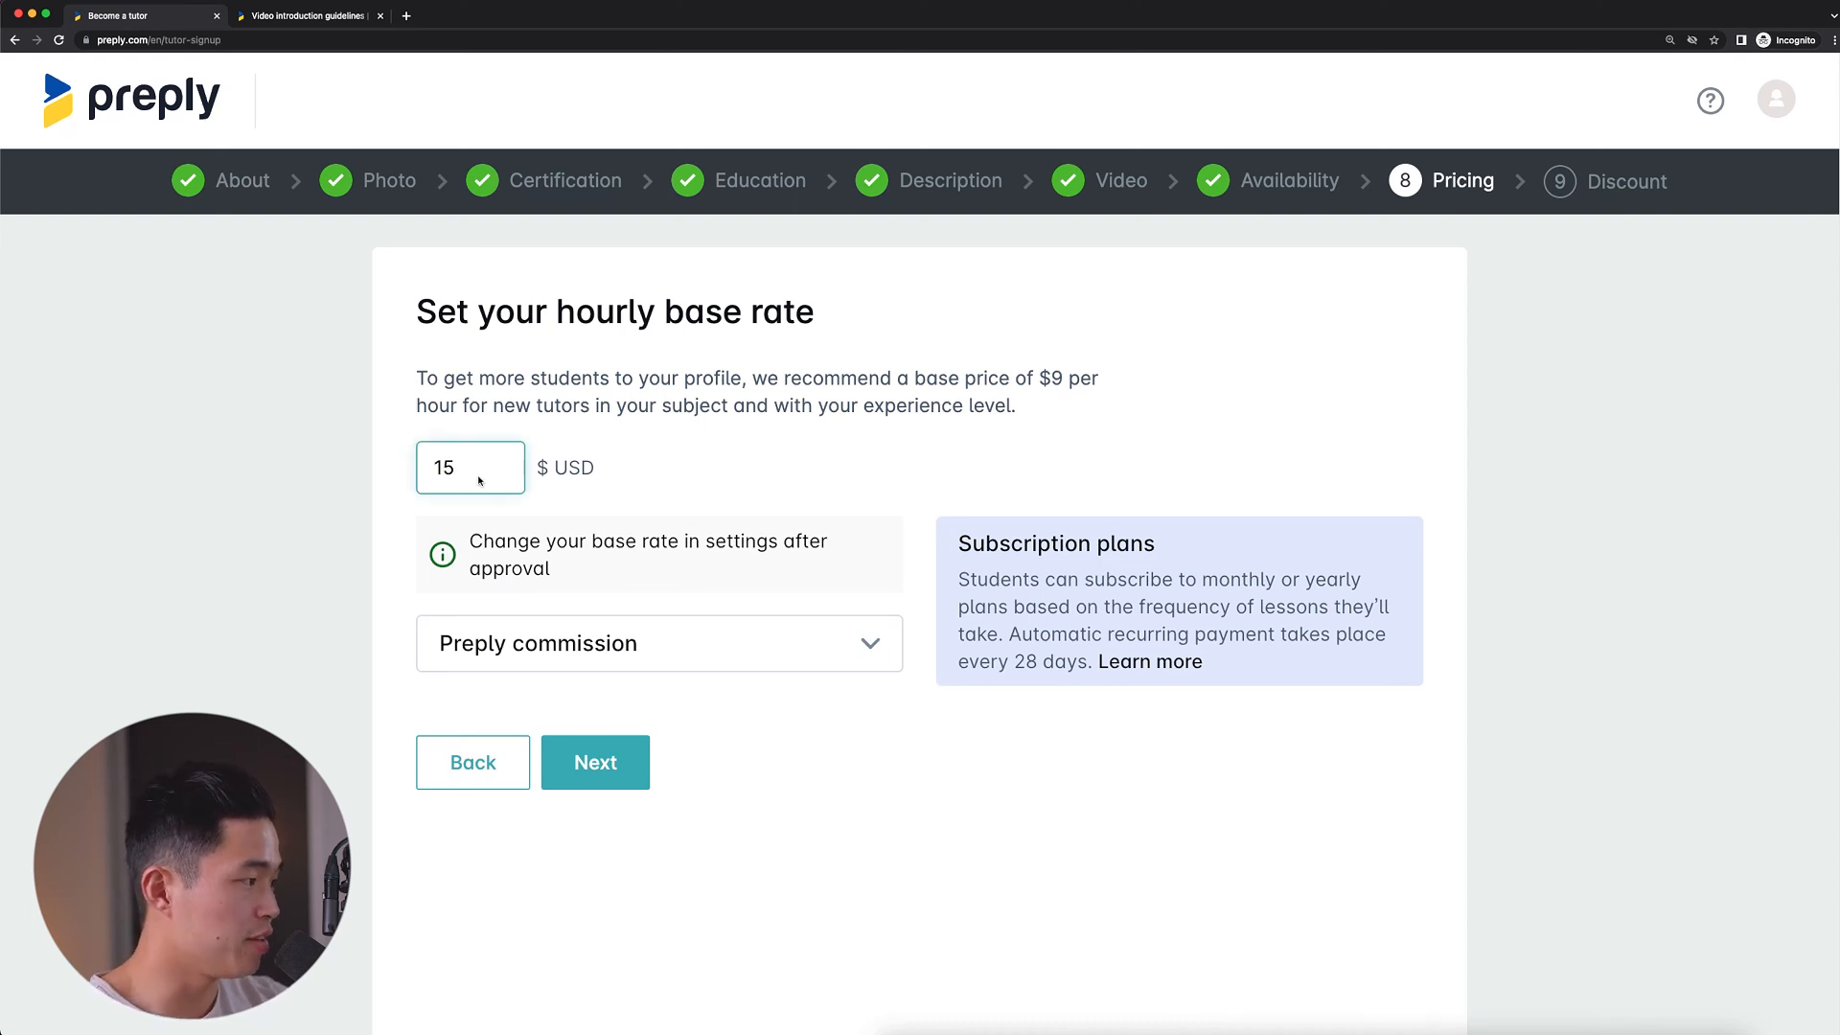
{"action": "left_click", "coordinate": [760, 434]}
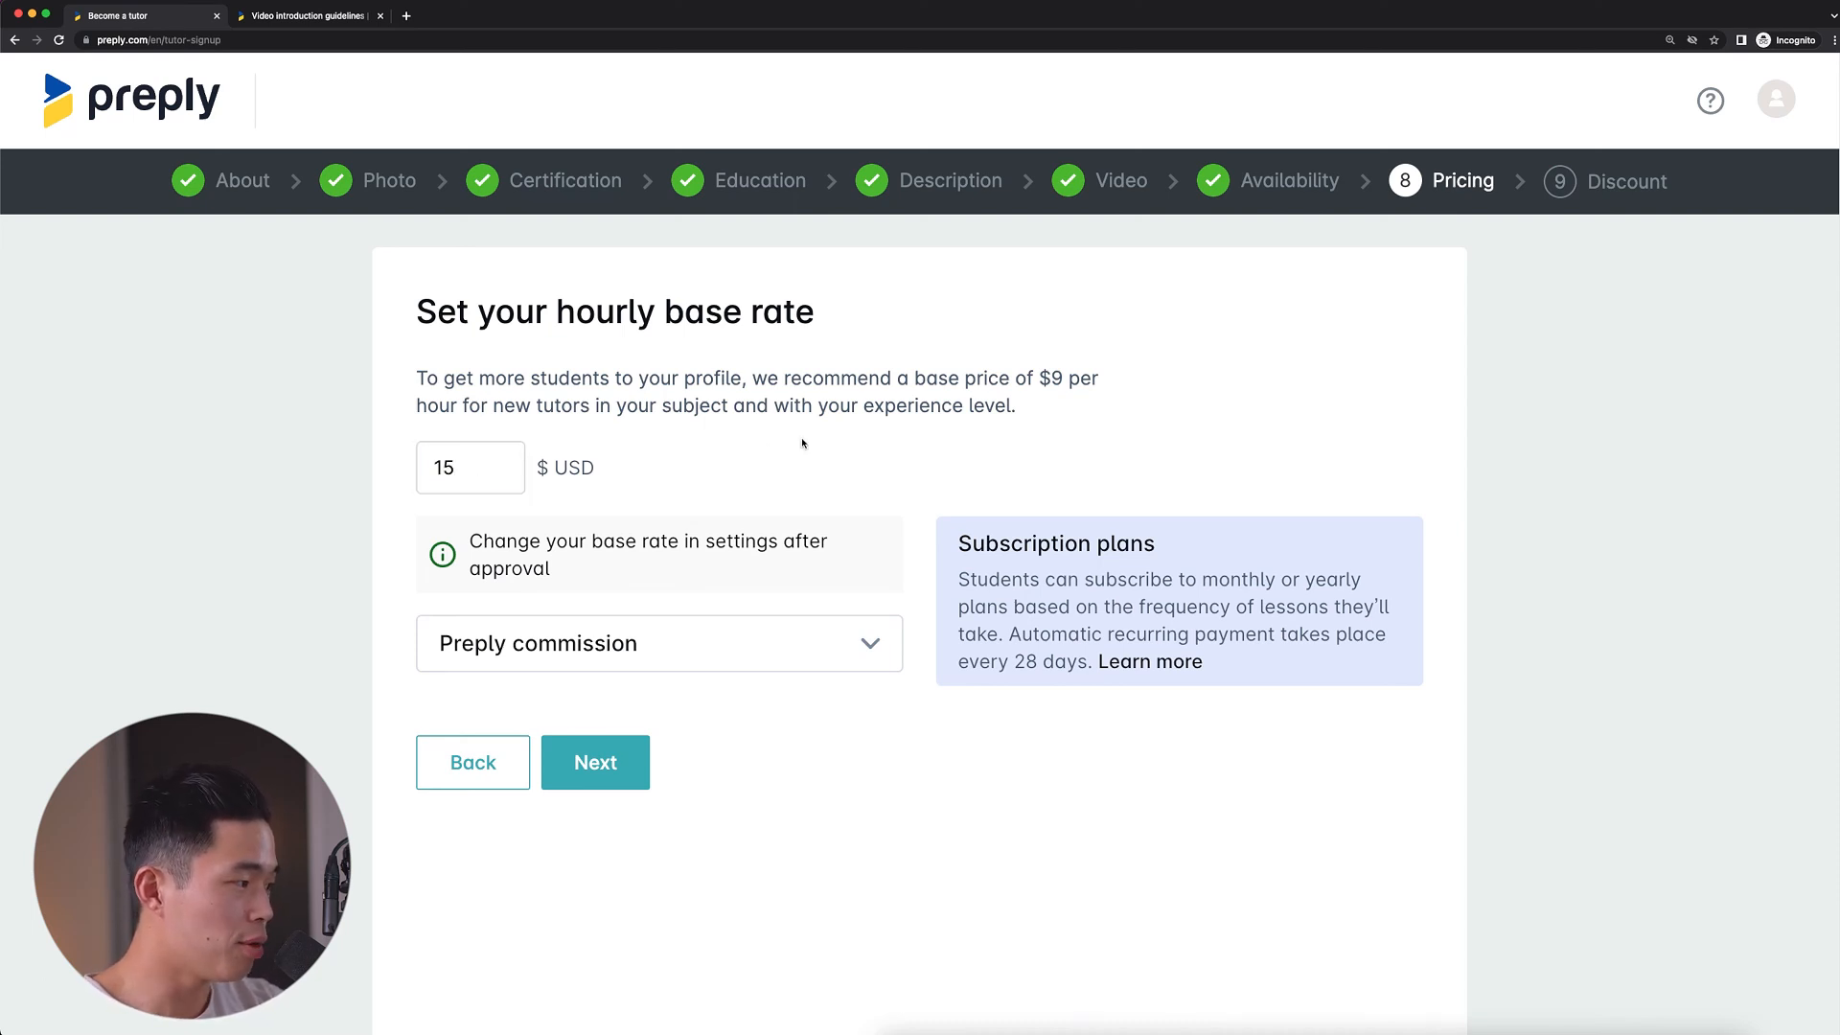
Expand the Preply commission details, review the rates by hours taught, and collapse them again
{"action": "left_click", "coordinate": [771, 662]}
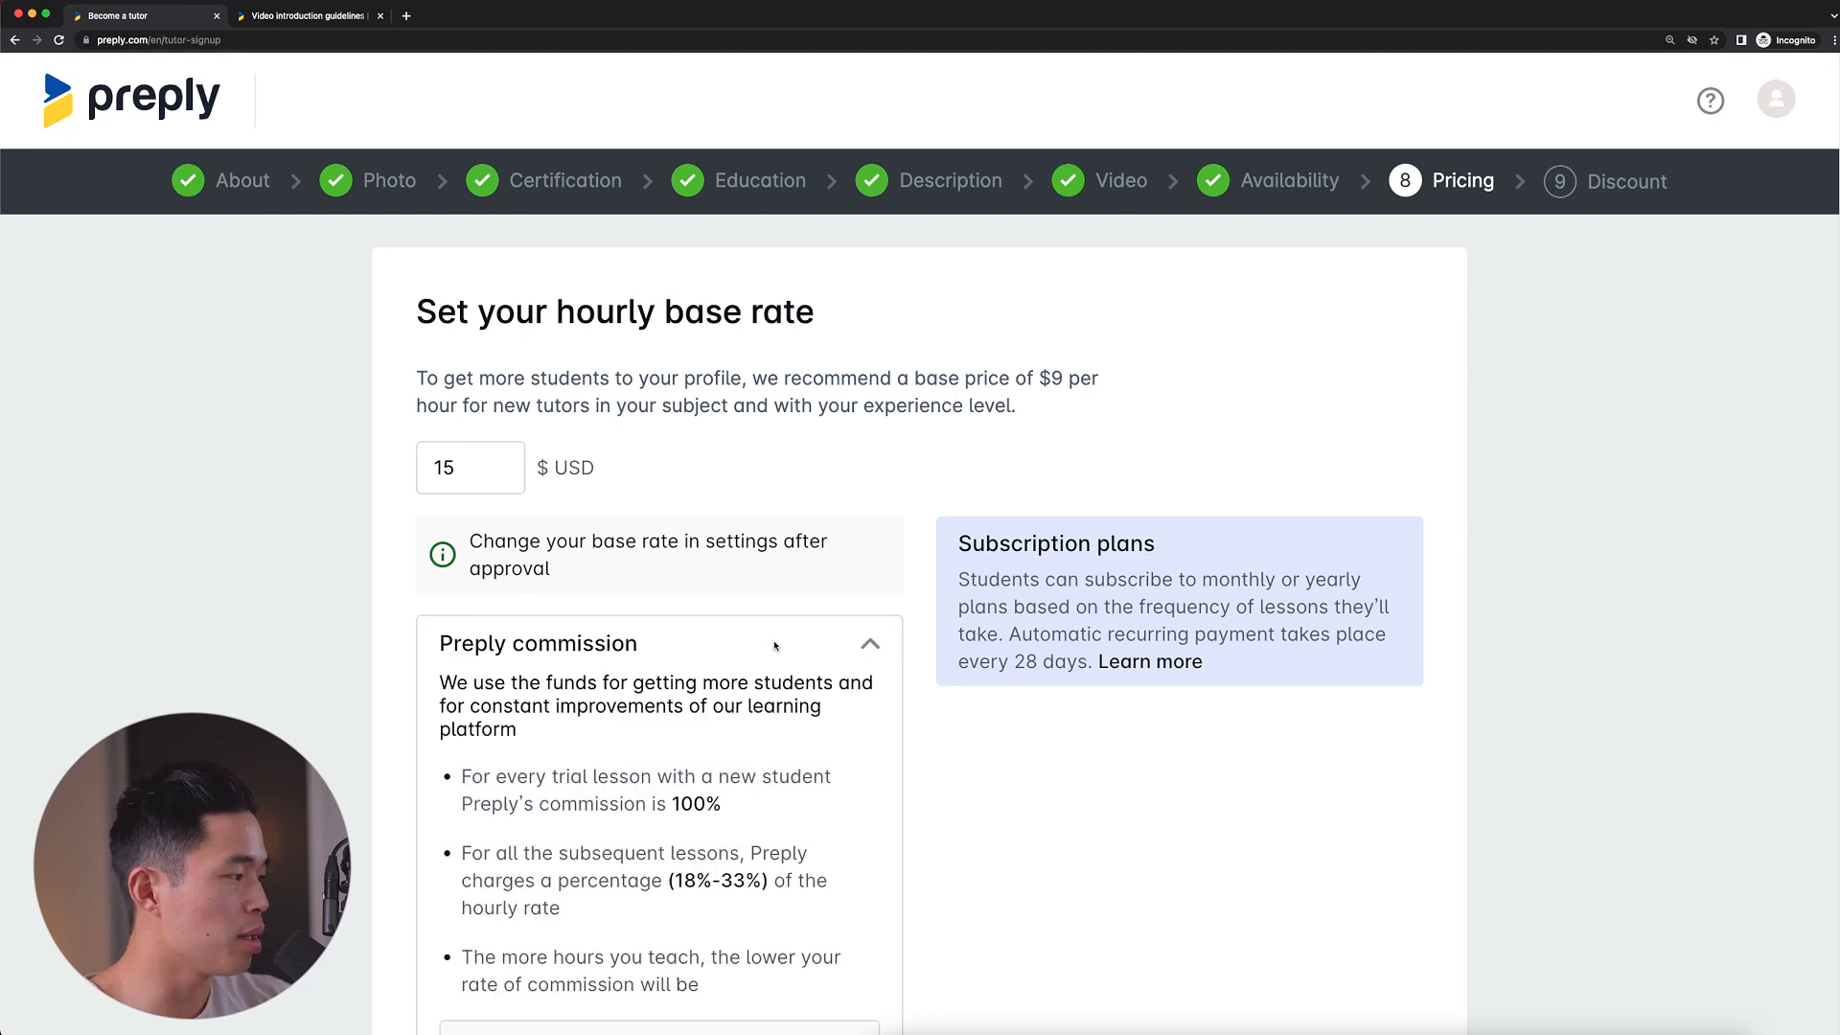
{"action": "scroll", "coordinate": [973, 724], "scroll_direction": "down", "scroll_amount": 4}
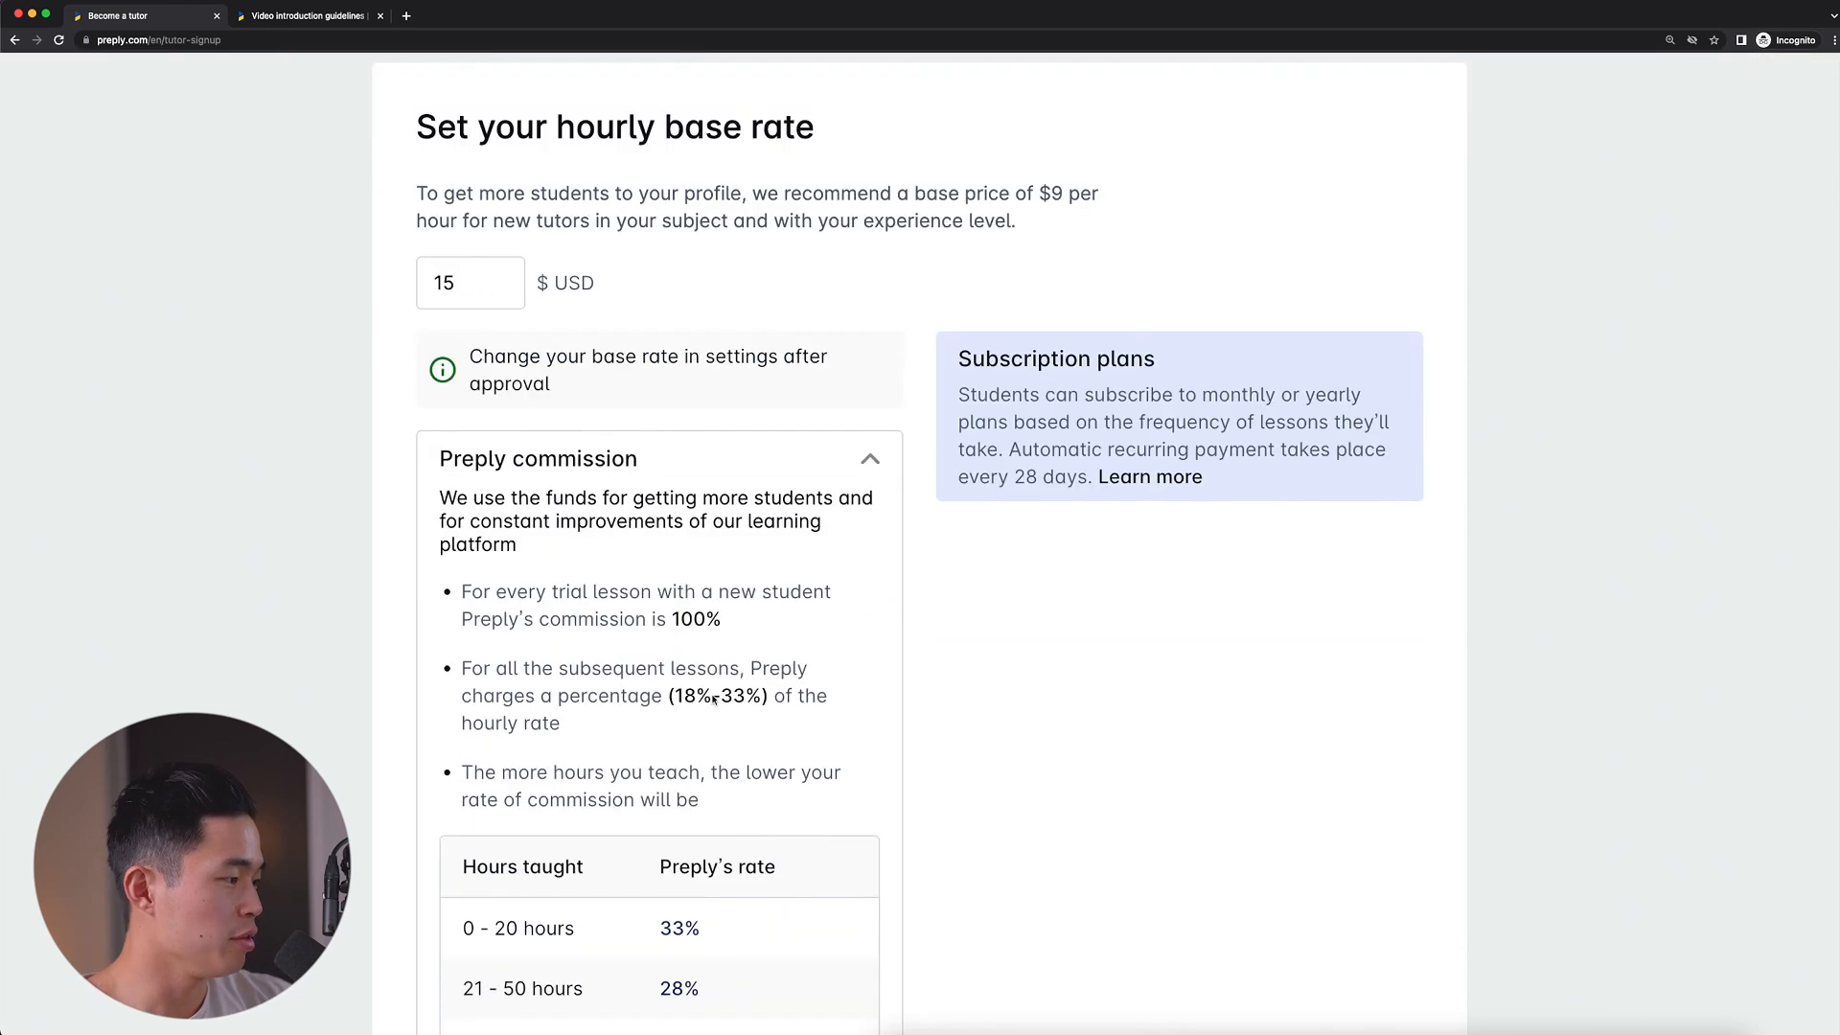
{"action": "scroll", "coordinate": [937, 742], "scroll_direction": "down", "scroll_amount": 2}
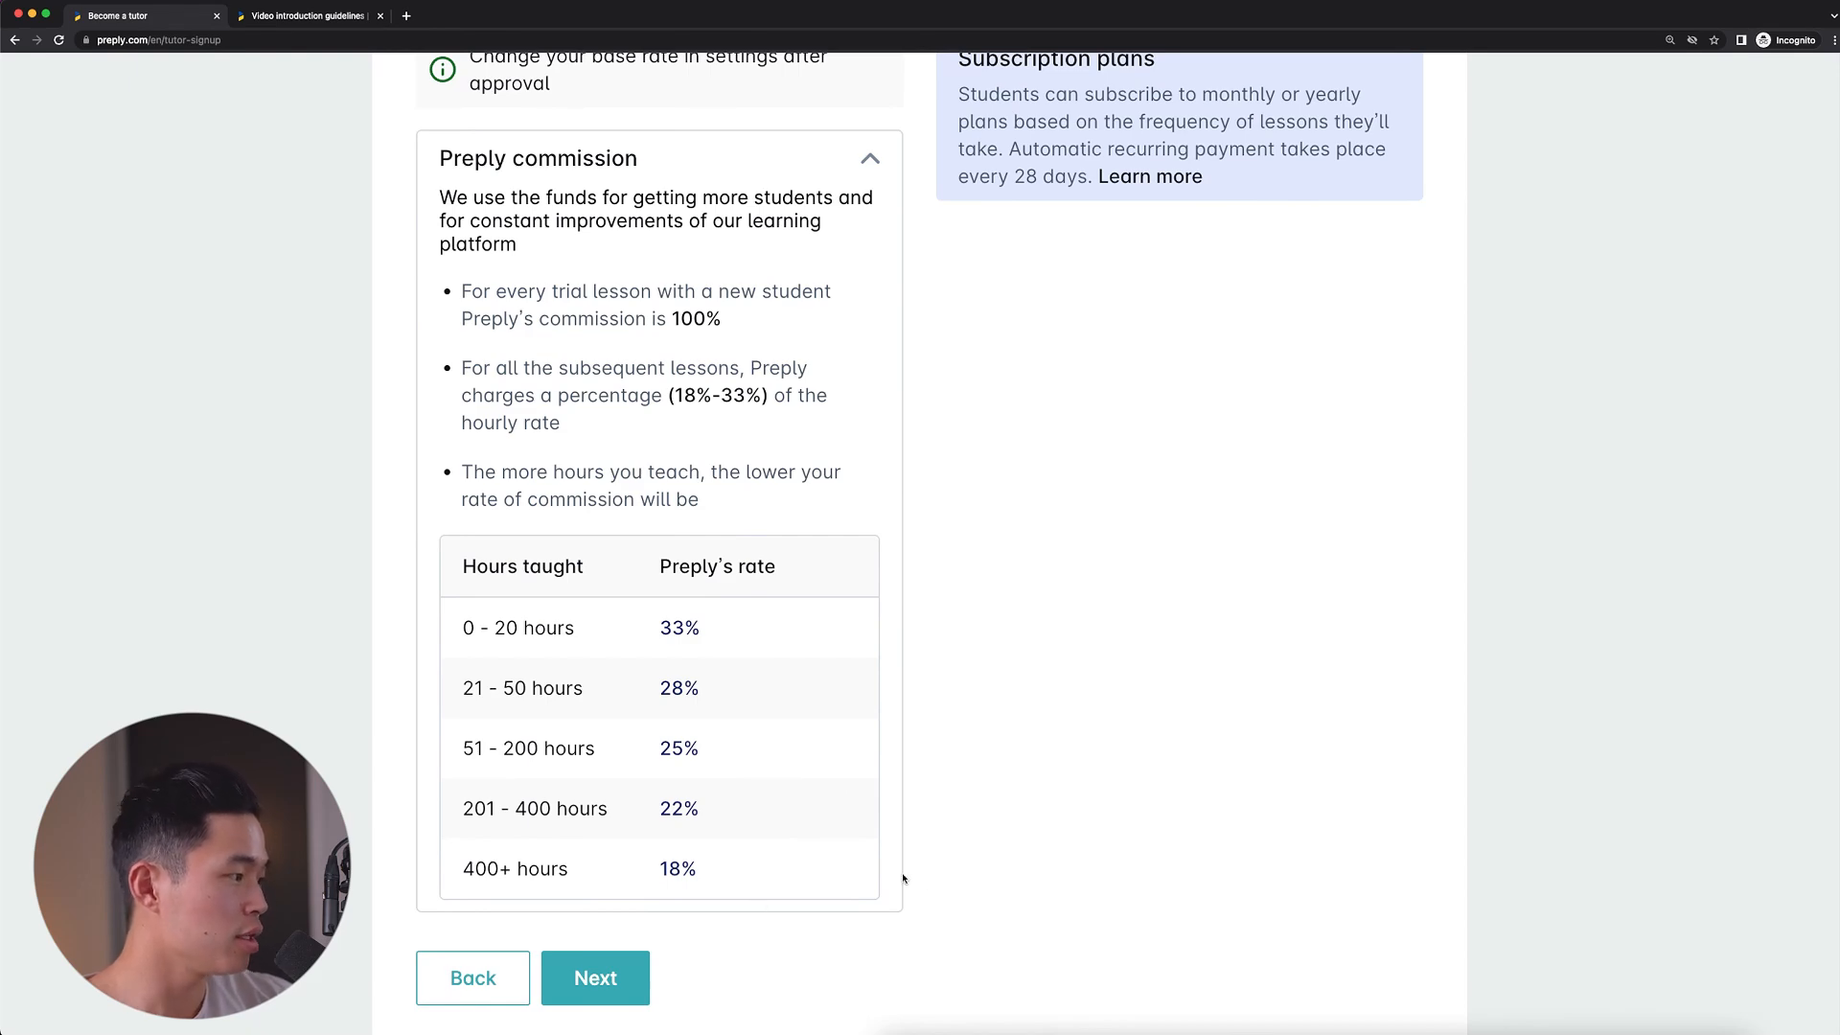
{"action": "scroll", "coordinate": [910, 876], "scroll_direction": "up", "scroll_amount": 2}
{"action": "left_click", "coordinate": [806, 335]}
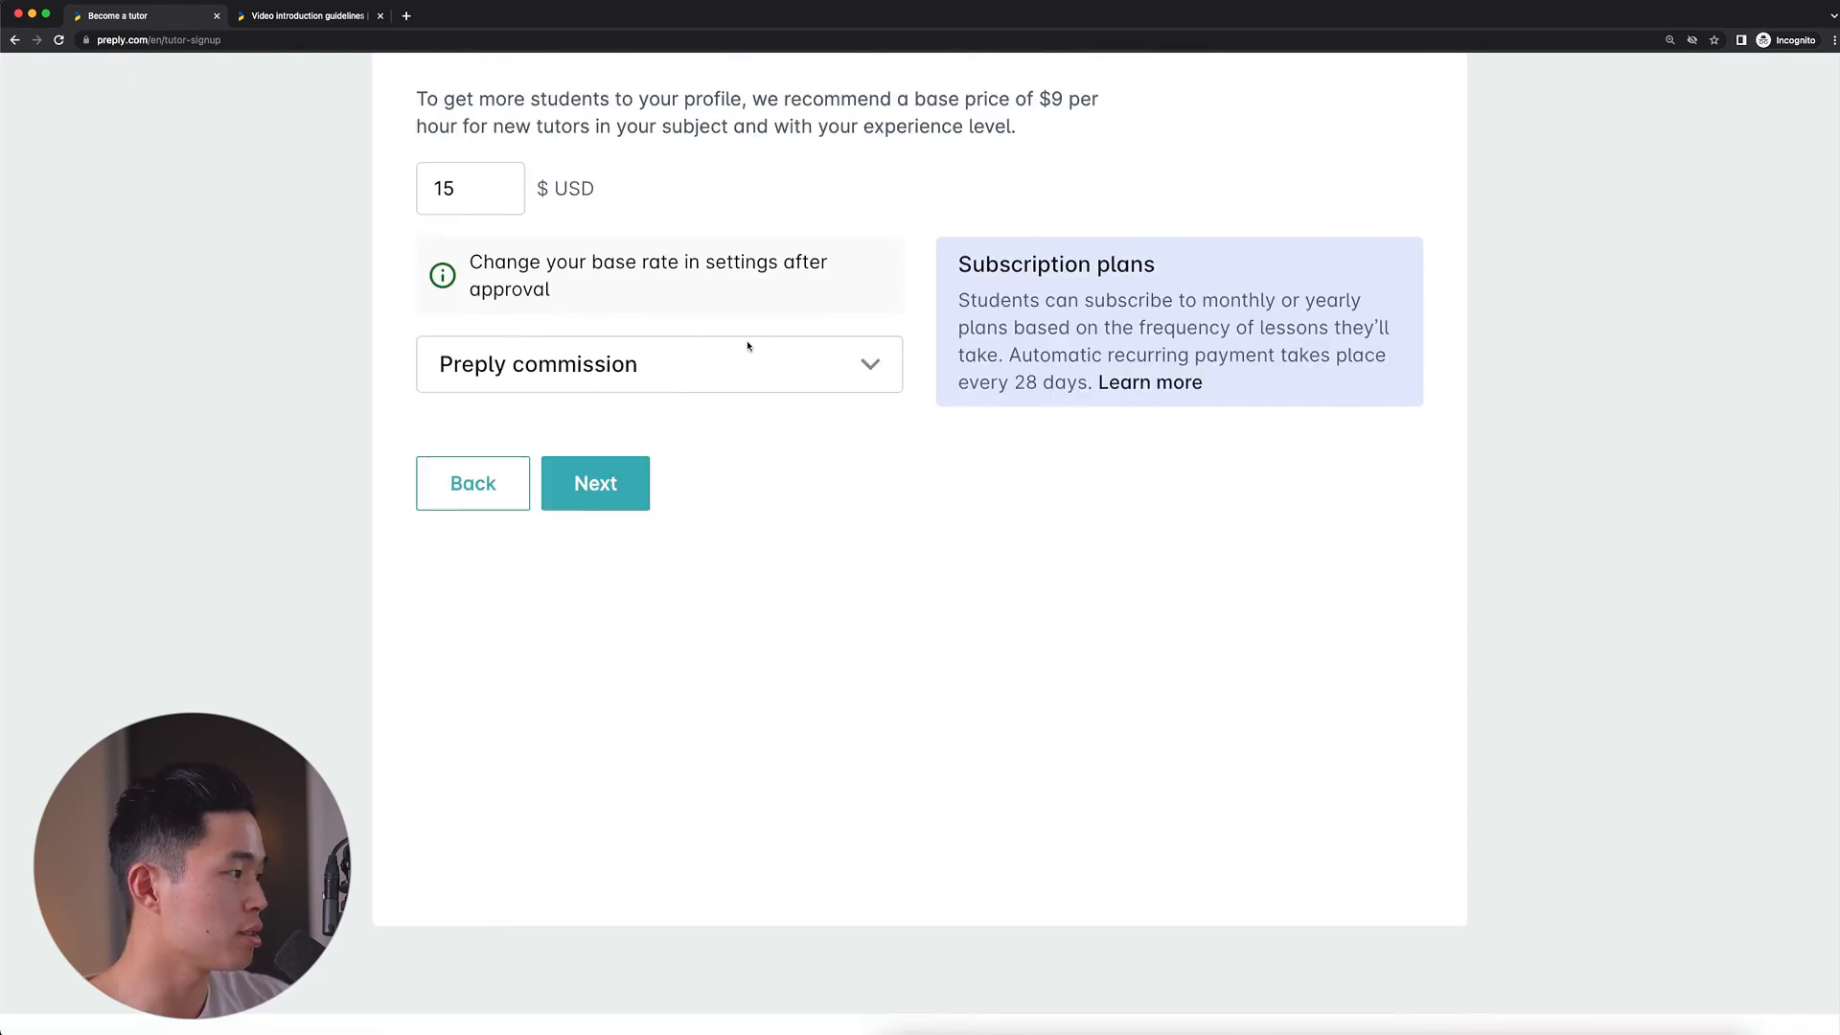
{"action": "scroll", "coordinate": [1060, 704], "scroll_direction": "up", "scroll_amount": 2}
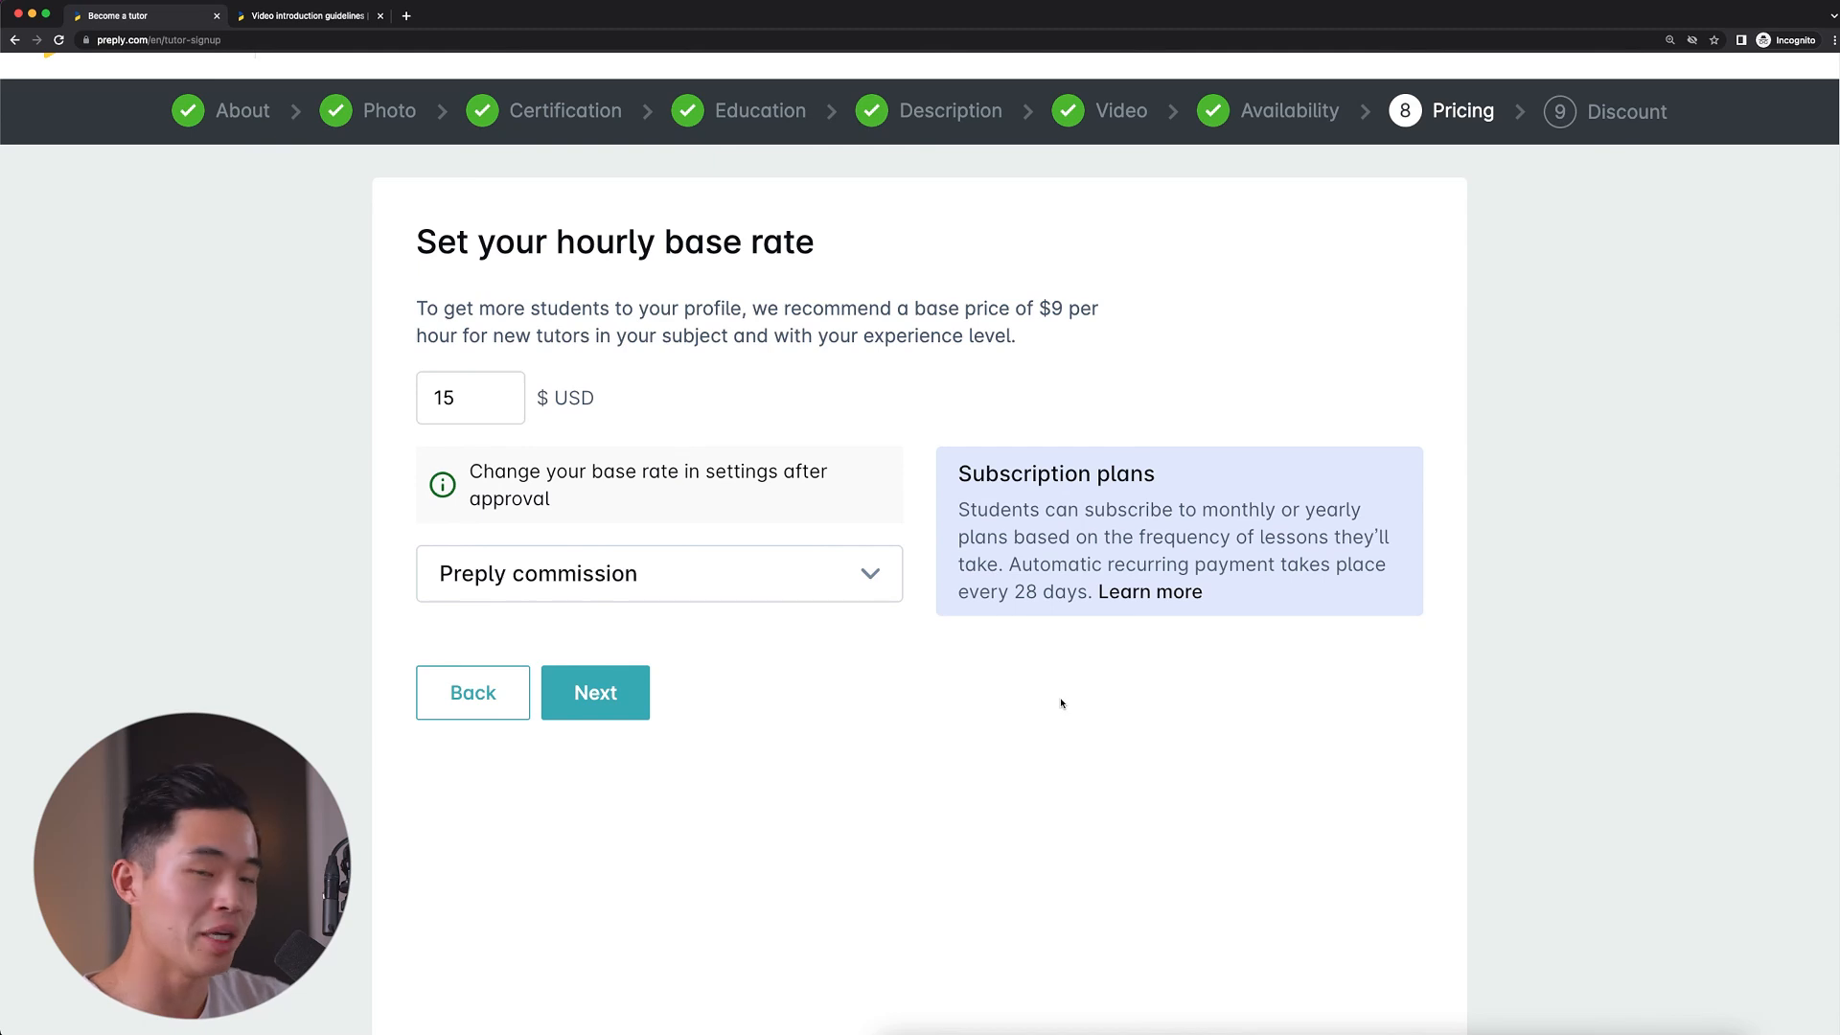
Continue to the Discount section and review the terms of the offer for discounts up to 25%
{"action": "left_click", "coordinate": [578, 694]}
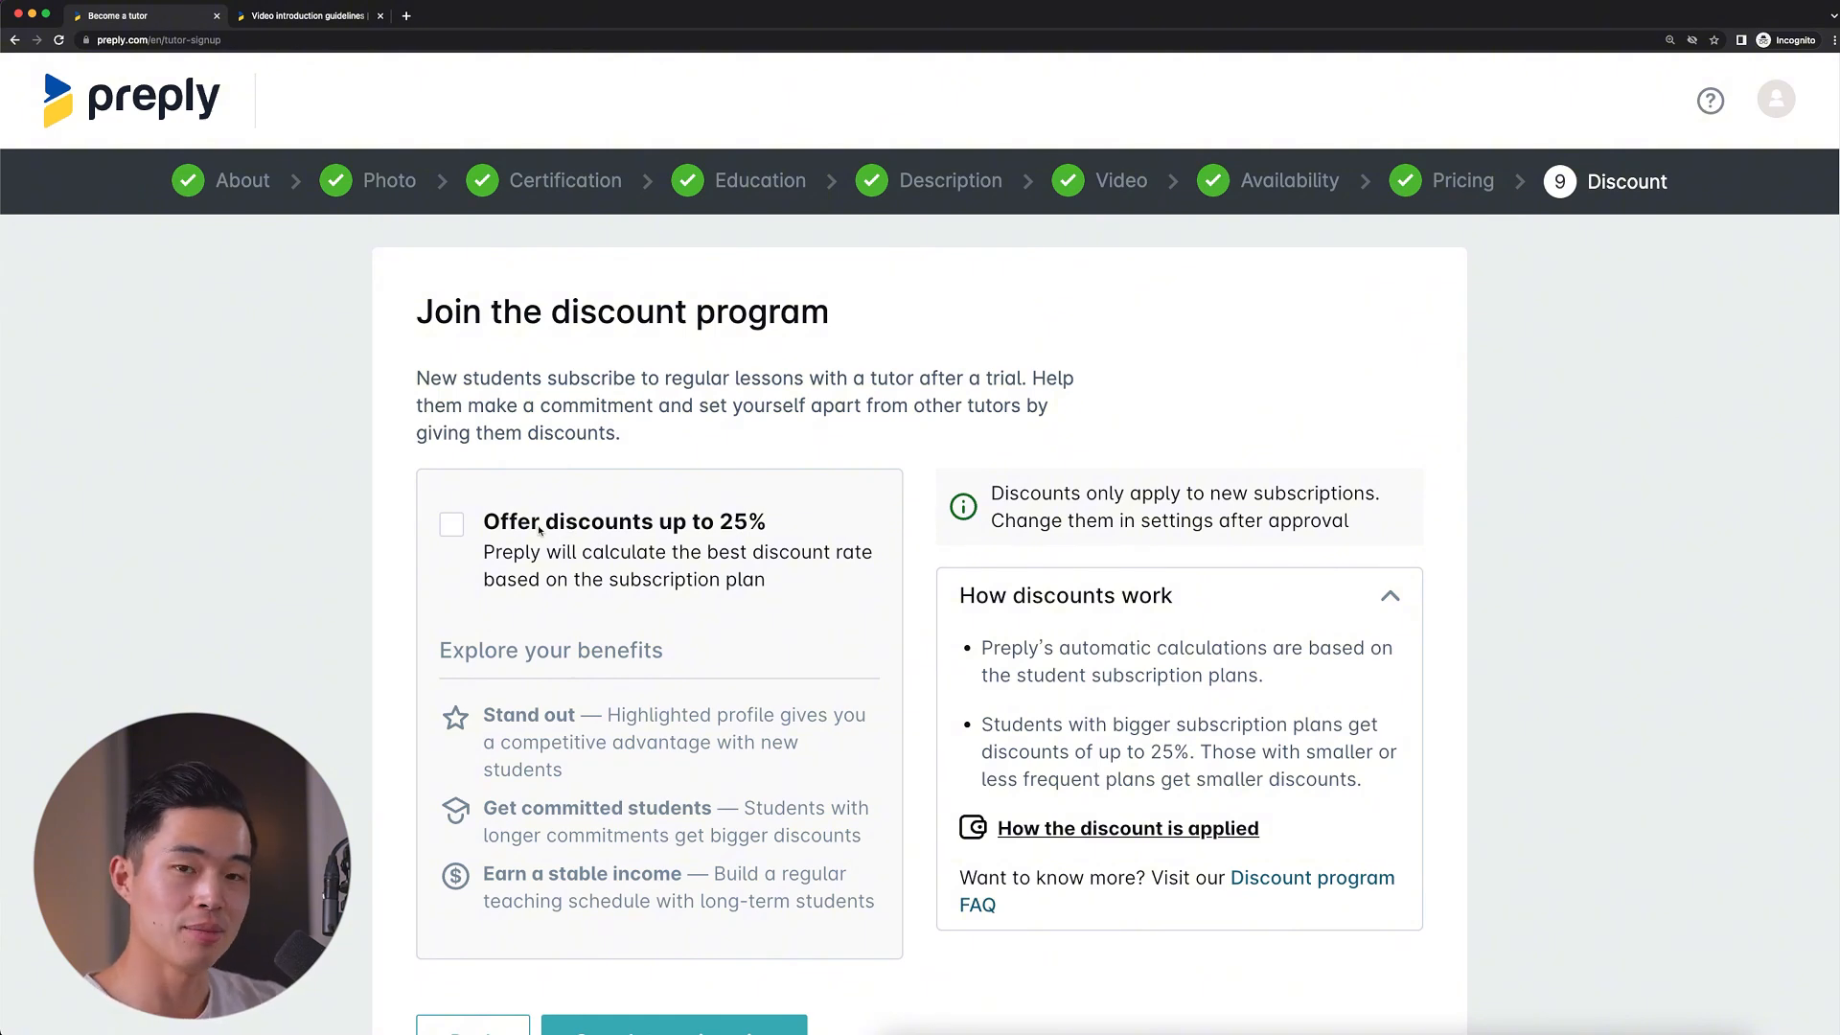
{"action": "scroll", "coordinate": [555, 594], "scroll_direction": "down", "scroll_amount": 3}
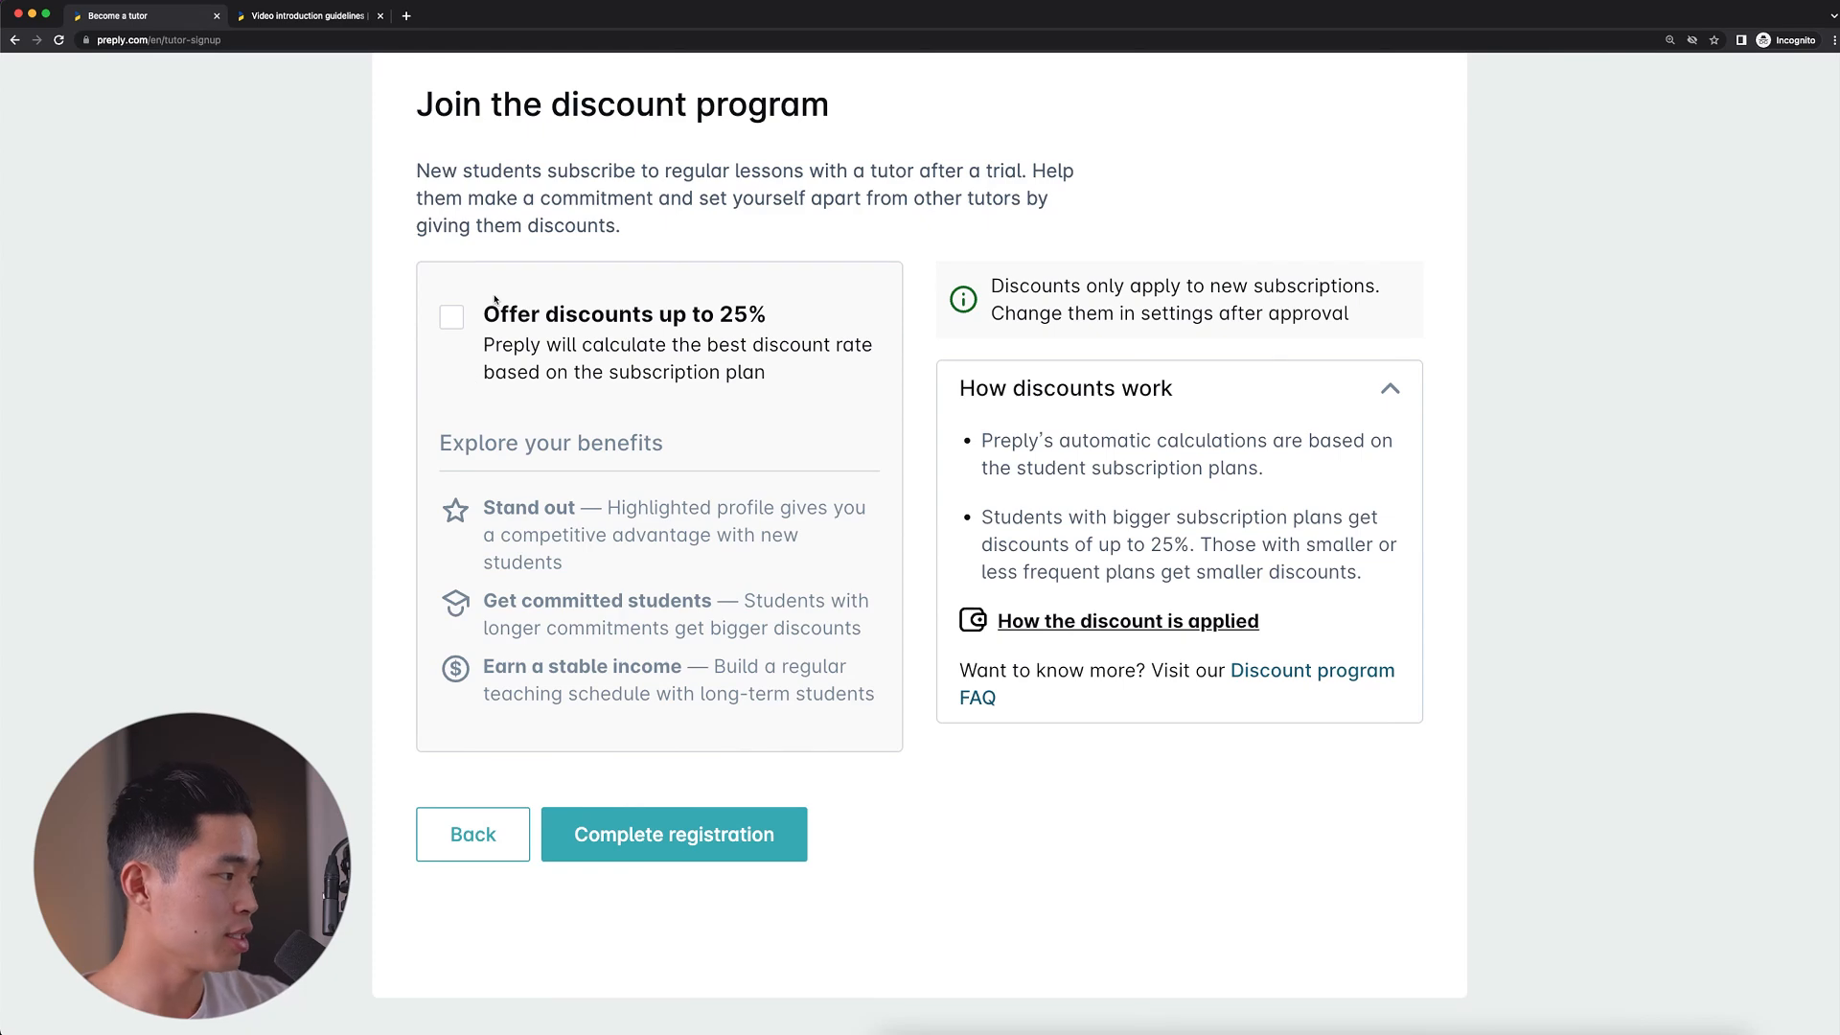
{"action": "scroll", "coordinate": [642, 843], "scroll_direction": "up", "scroll_amount": 1}
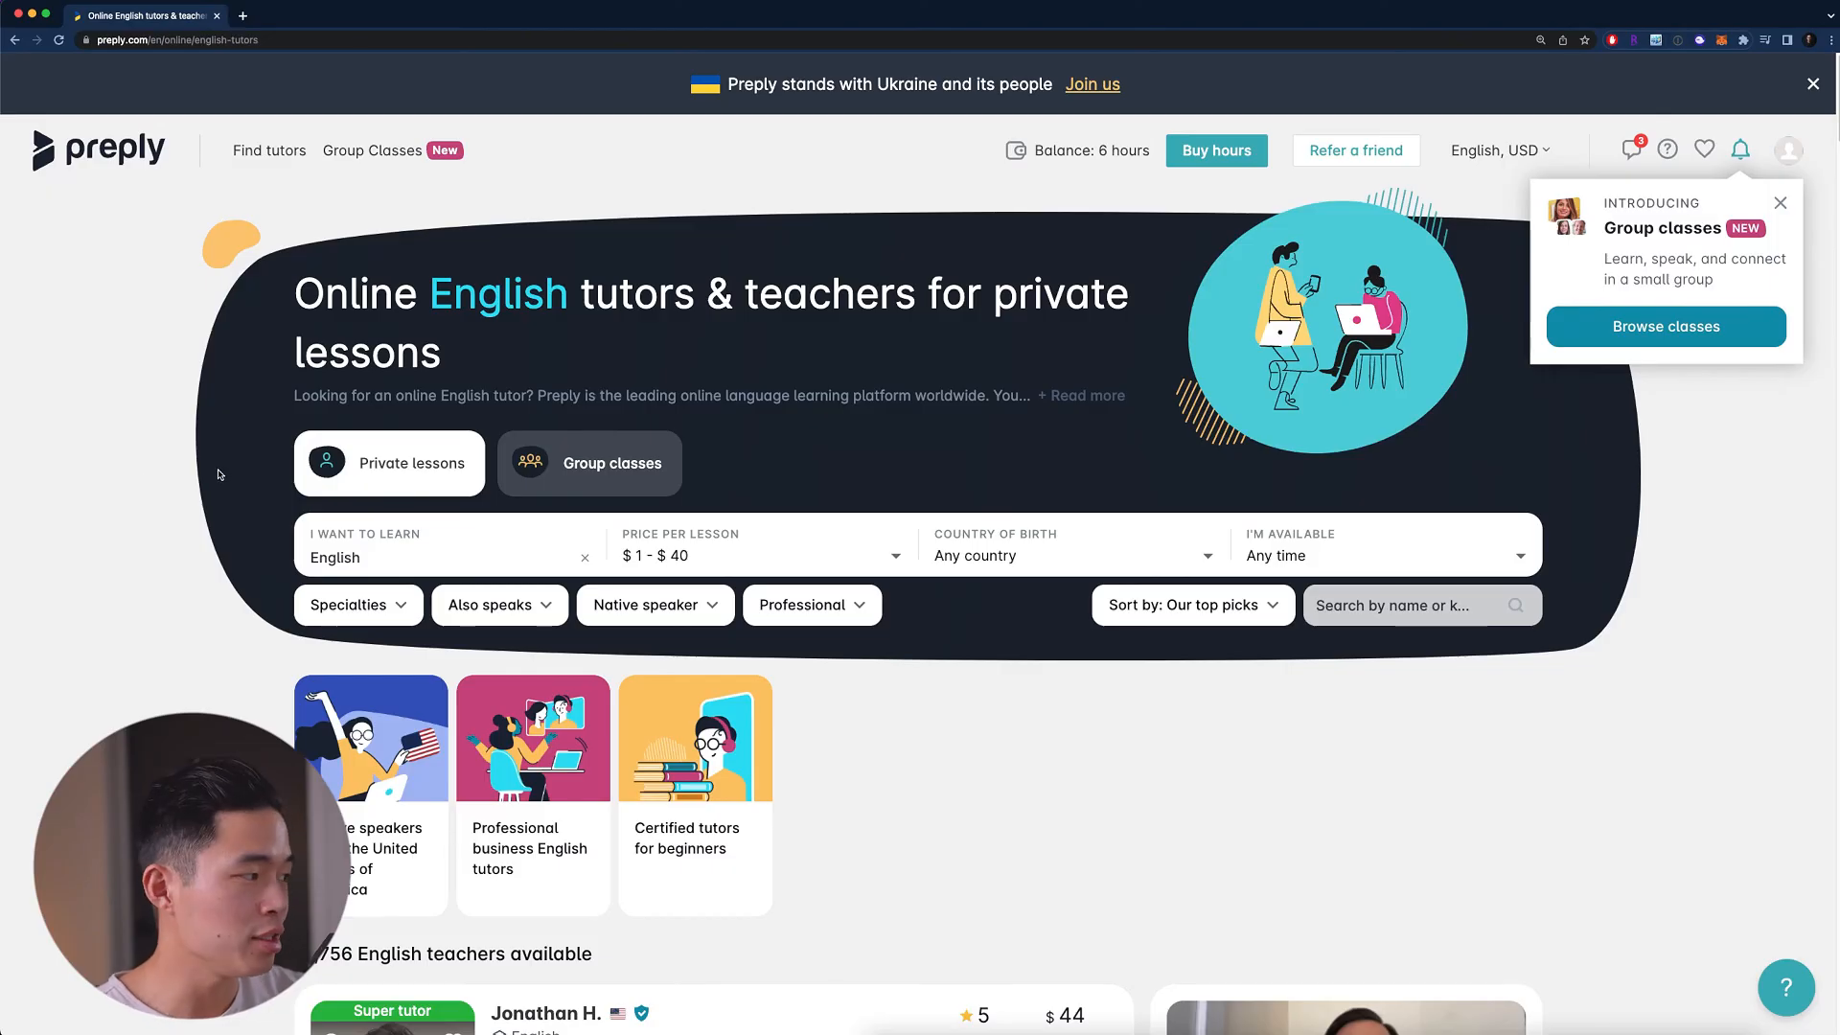
Open the first tutor's profile in the English tutors listing and examine its description and student reviews
{"action": "scroll", "coordinate": [228, 580], "scroll_direction": "down", "scroll_amount": 1}
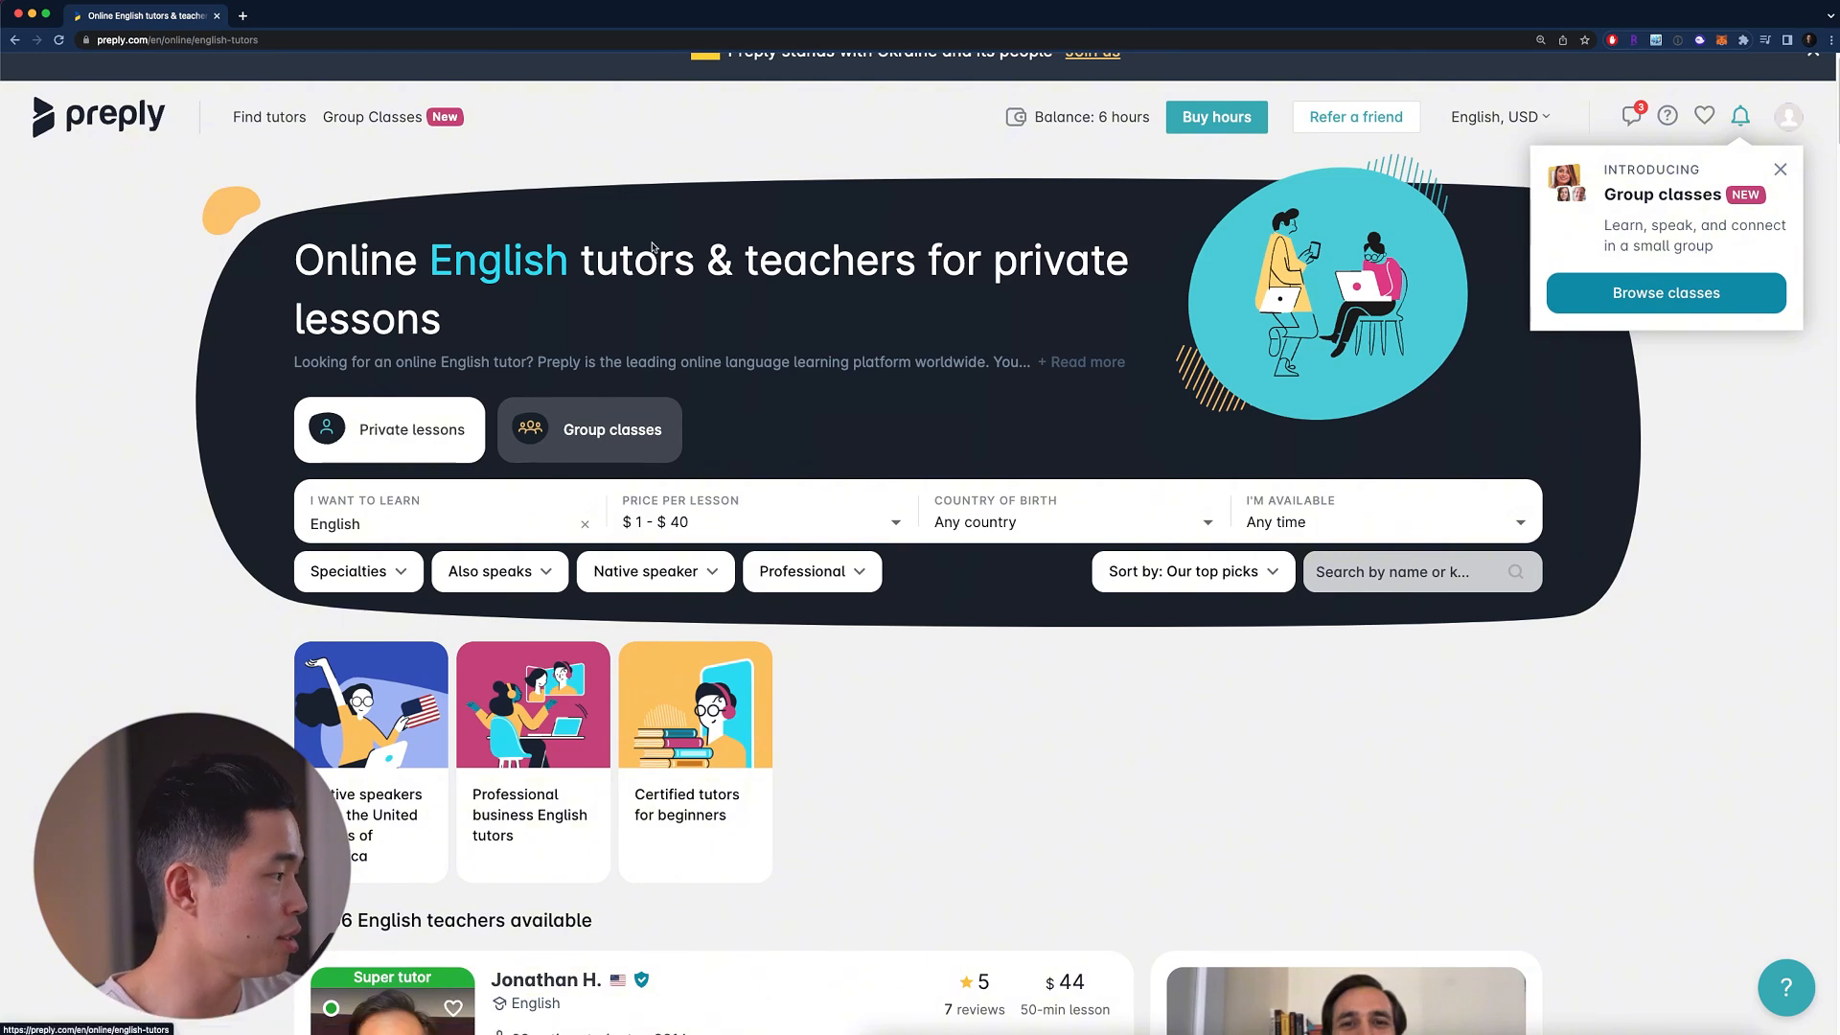
{"action": "scroll", "coordinate": [228, 578], "scroll_direction": "down", "scroll_amount": 5}
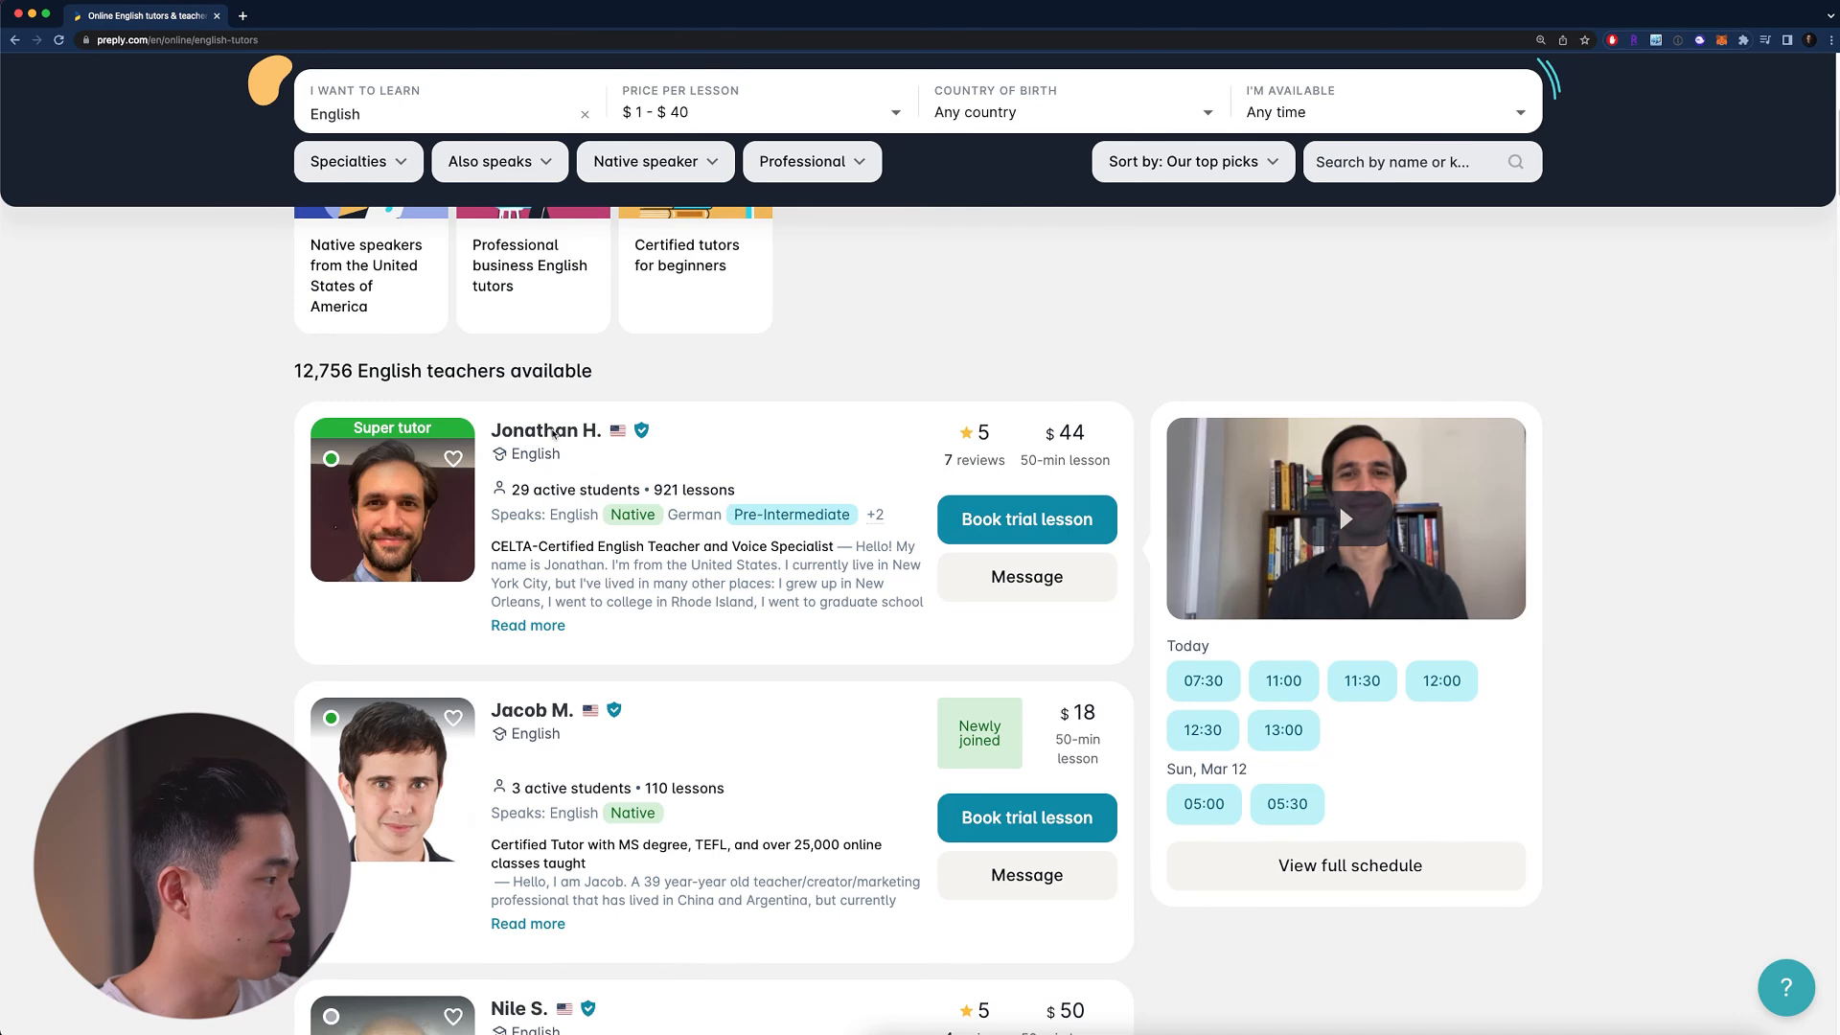
{"action": "left_click", "coordinate": [554, 433]}
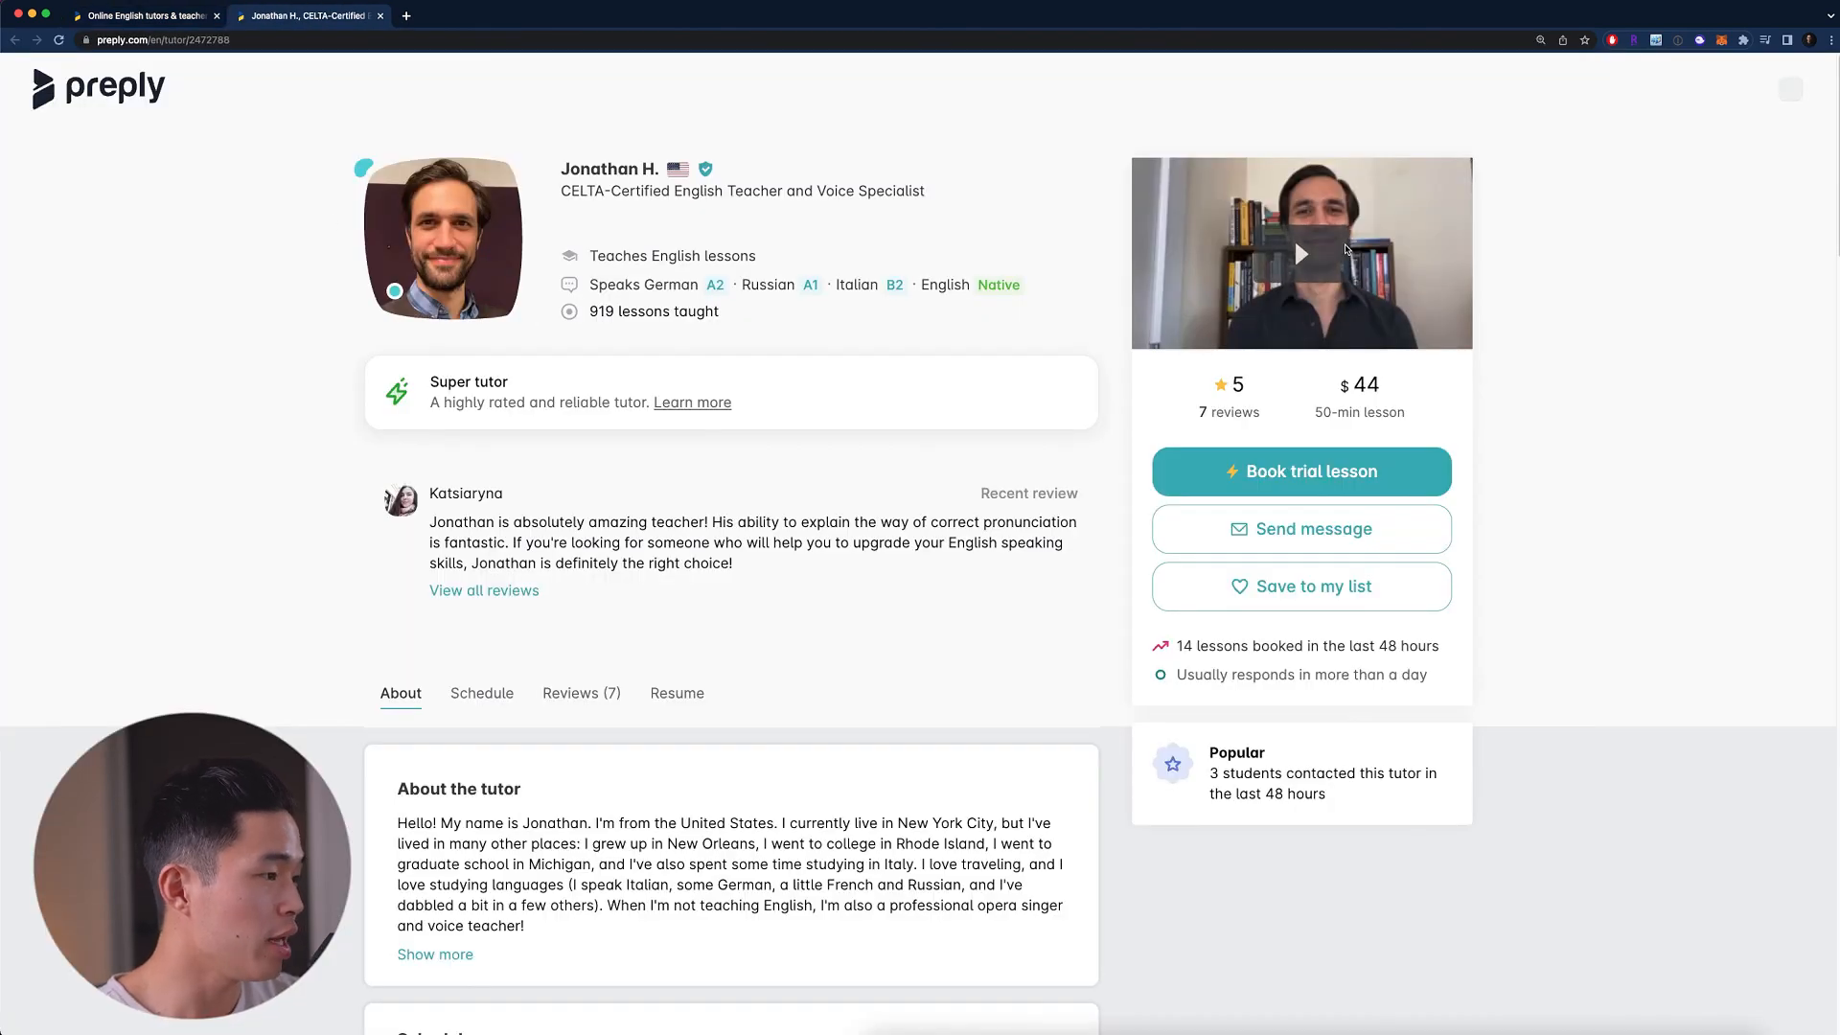
{"action": "scroll", "coordinate": [814, 781], "scroll_direction": "down", "scroll_amount": 1}
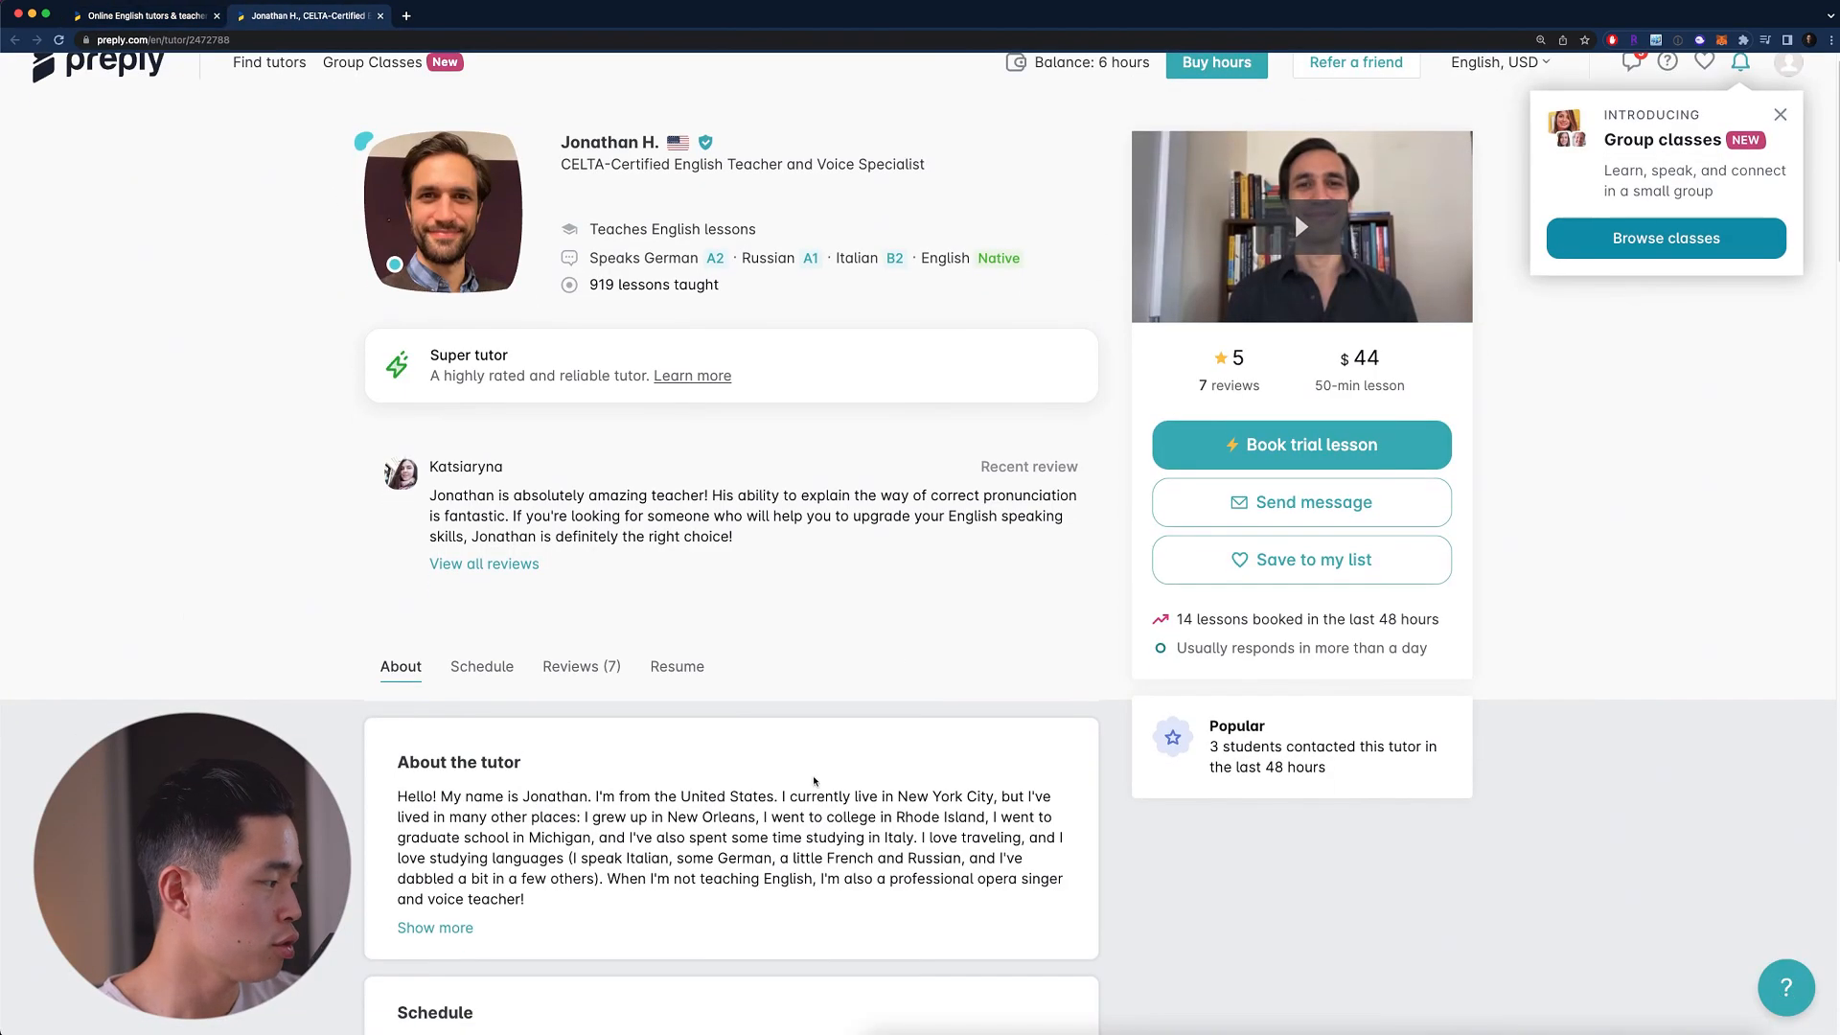
{"action": "scroll", "coordinate": [814, 781], "scroll_direction": "down", "scroll_amount": 12}
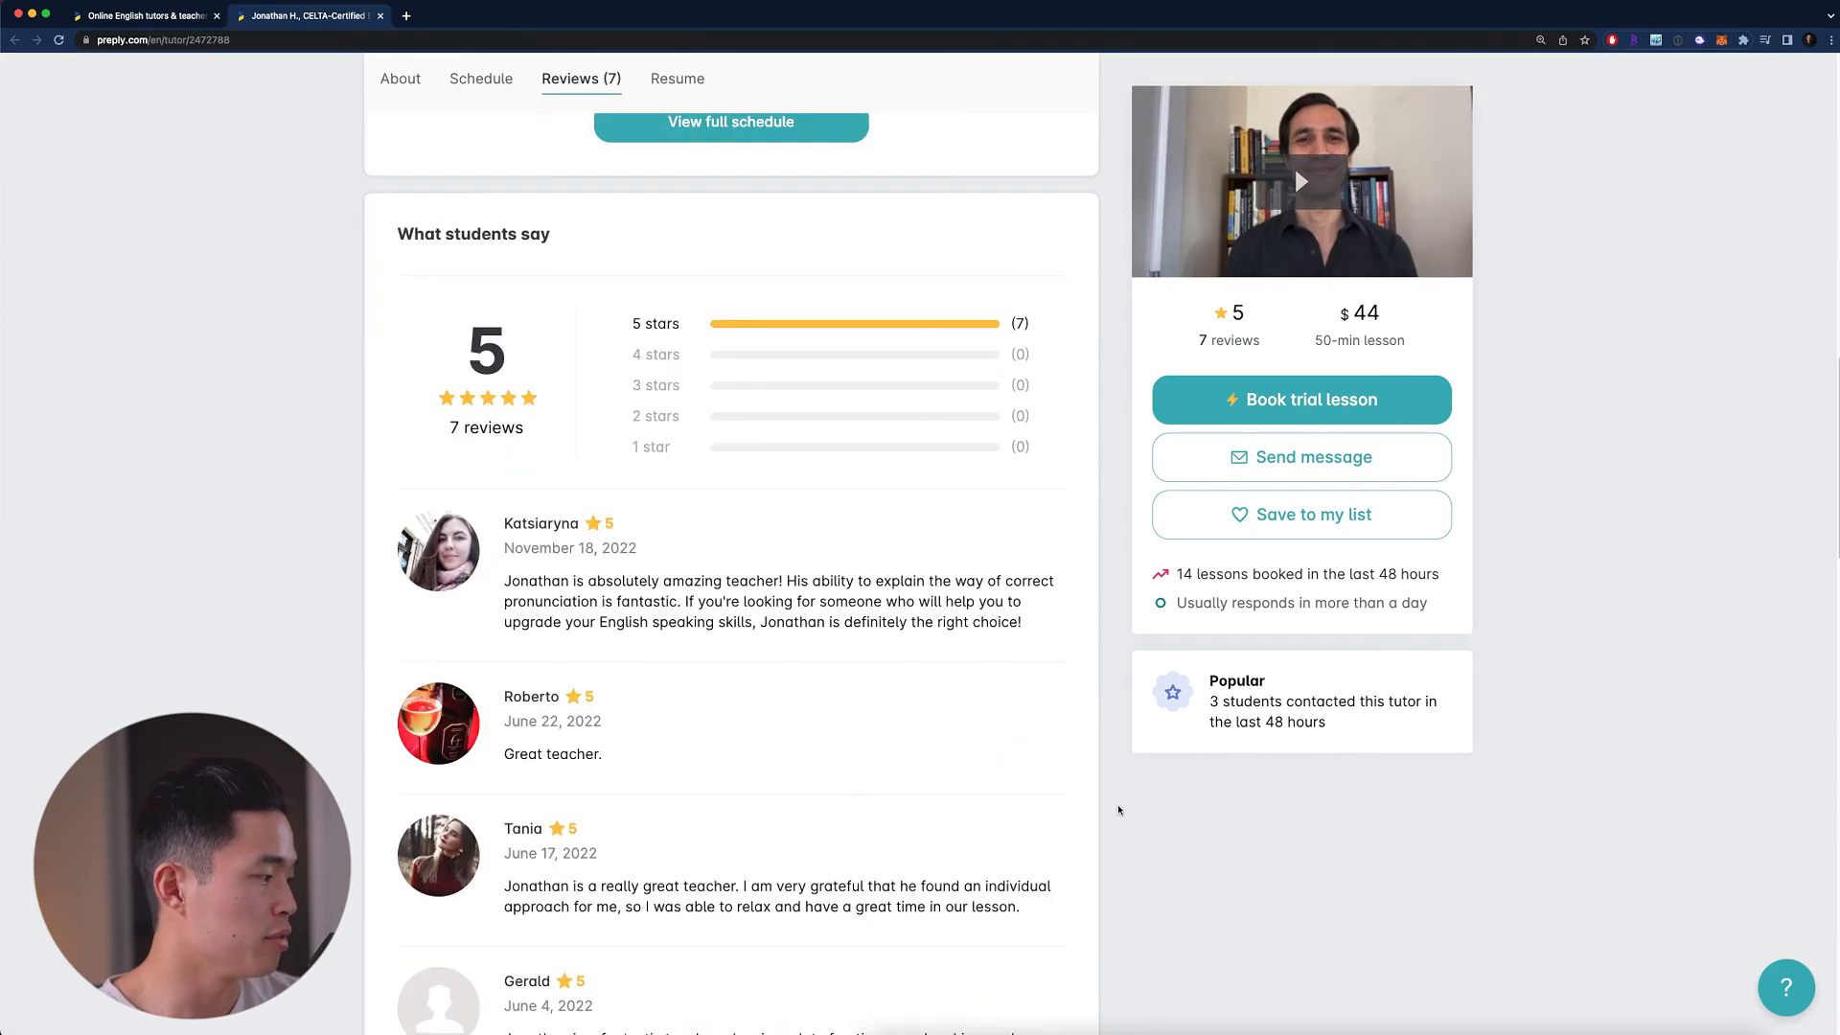